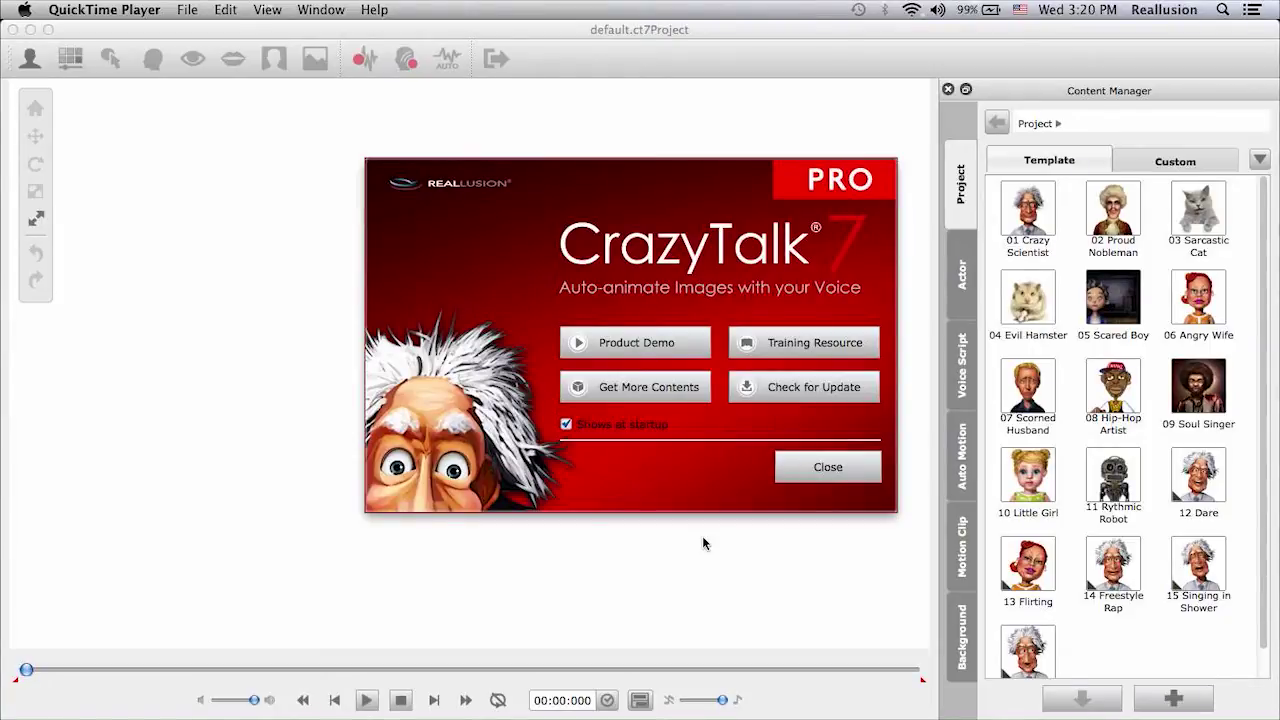
# - Close the CrazyTalk 7 Pro welcome splash screen
pyautogui.click(826, 477)
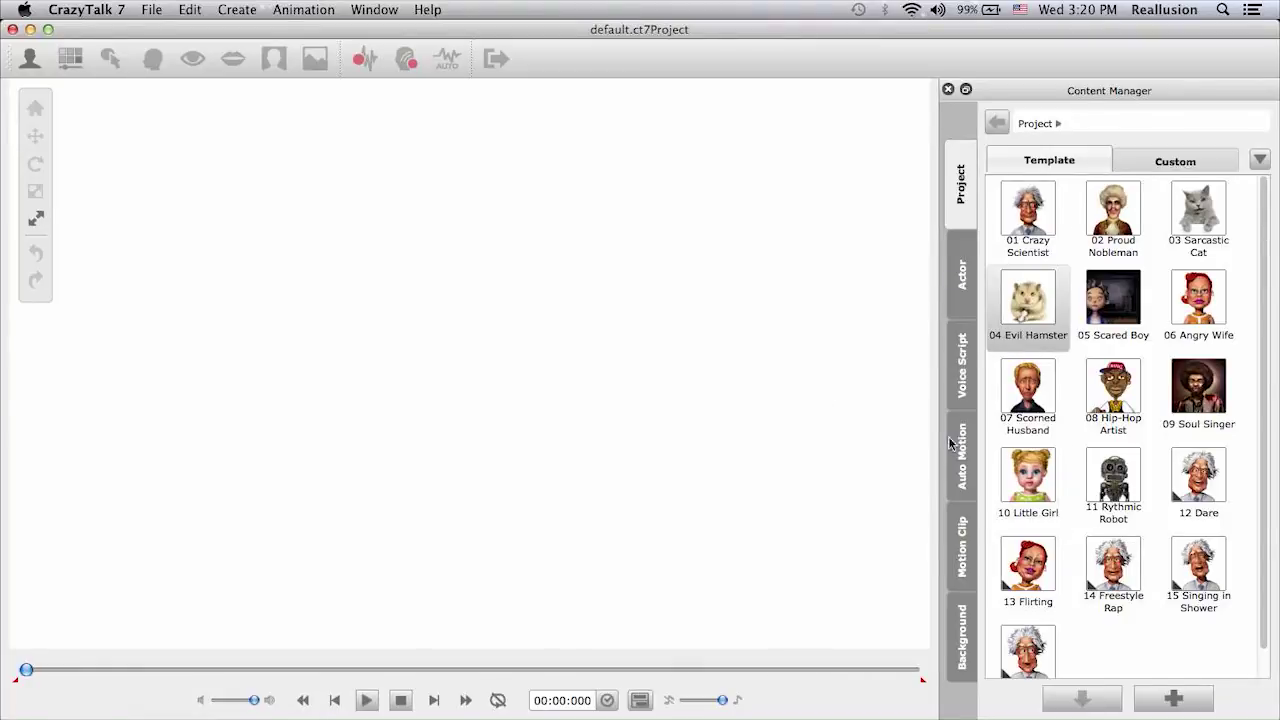
# - Play and stop the Singing in Shower, Flirting and 14 Freestyle Rap templates, ending on Freestyle Rap
pyautogui.doubleClick(1204, 570)
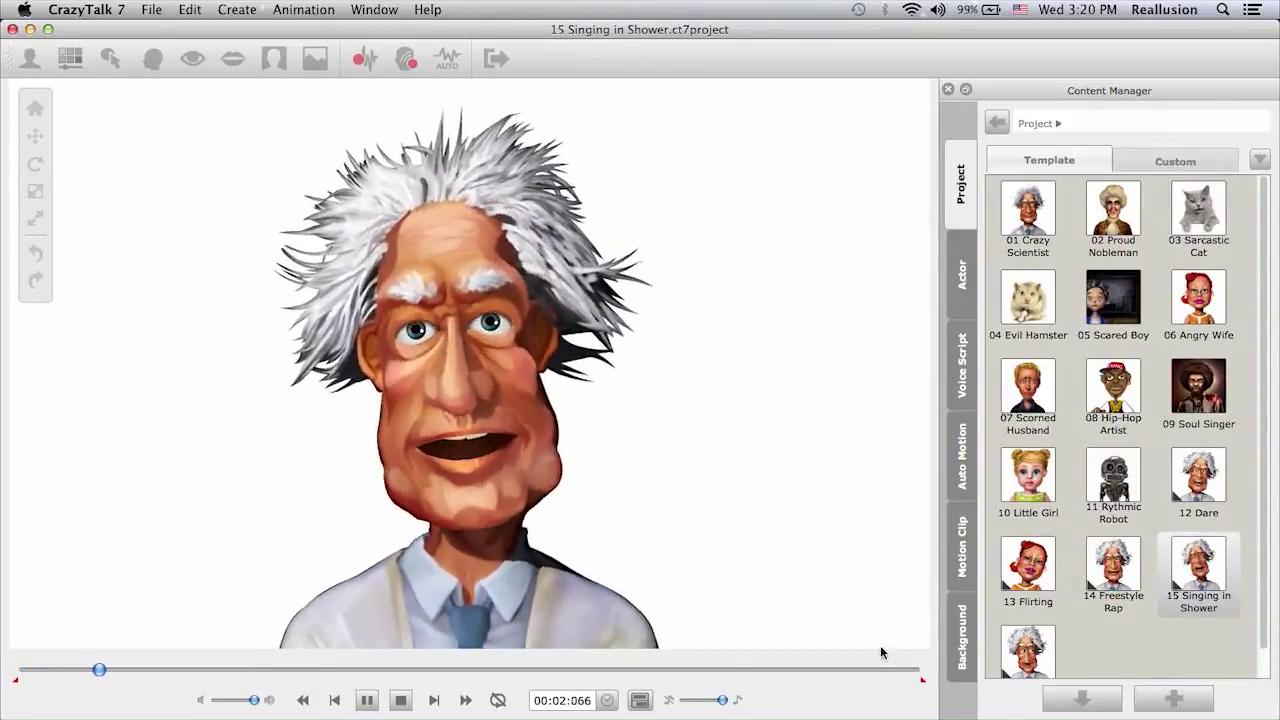
pyautogui.click(409, 704)
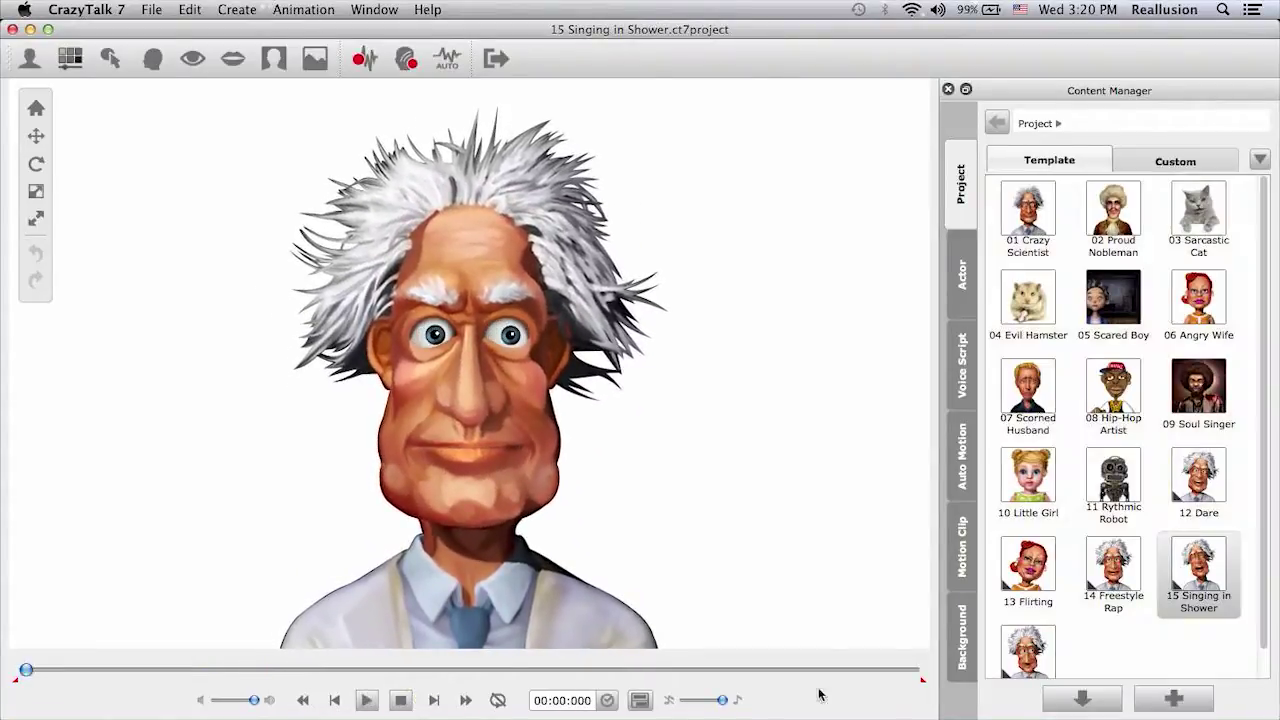
pyautogui.doubleClick(1033, 550)
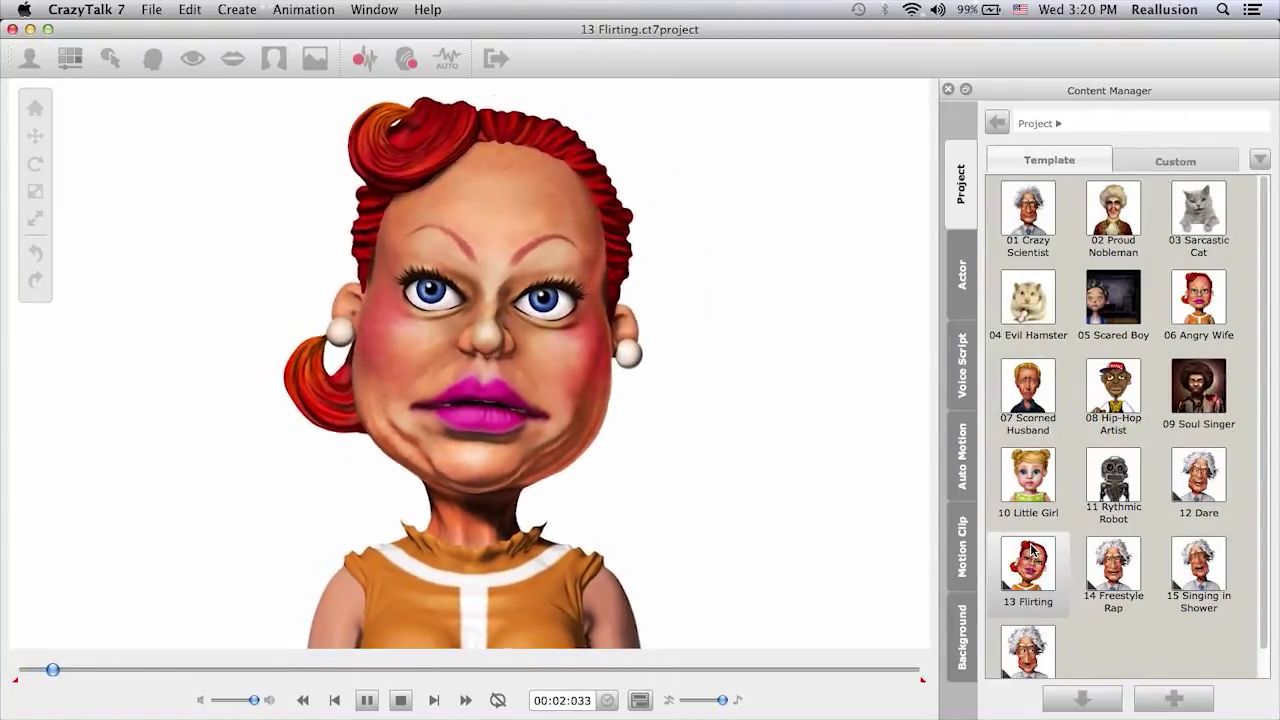
pyautogui.click(399, 703)
pyautogui.doubleClick(1120, 565)
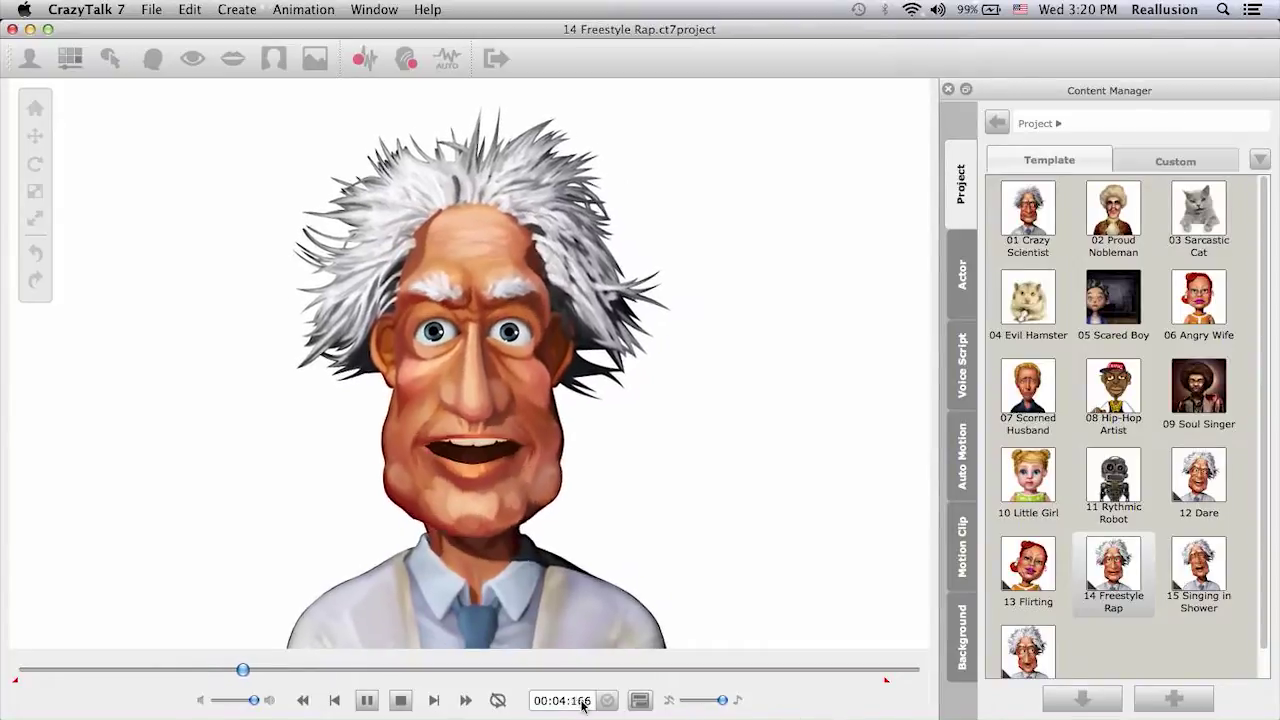
pyautogui.click(403, 704)
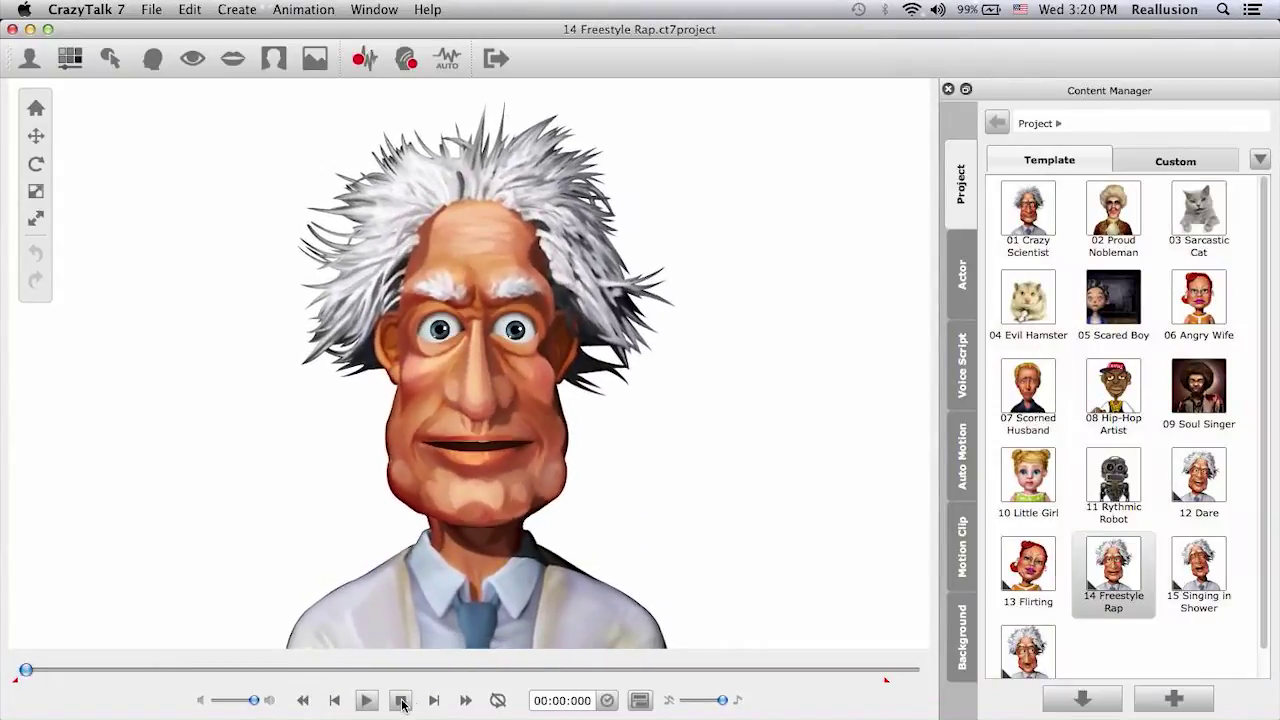
pyautogui.click(964, 462)
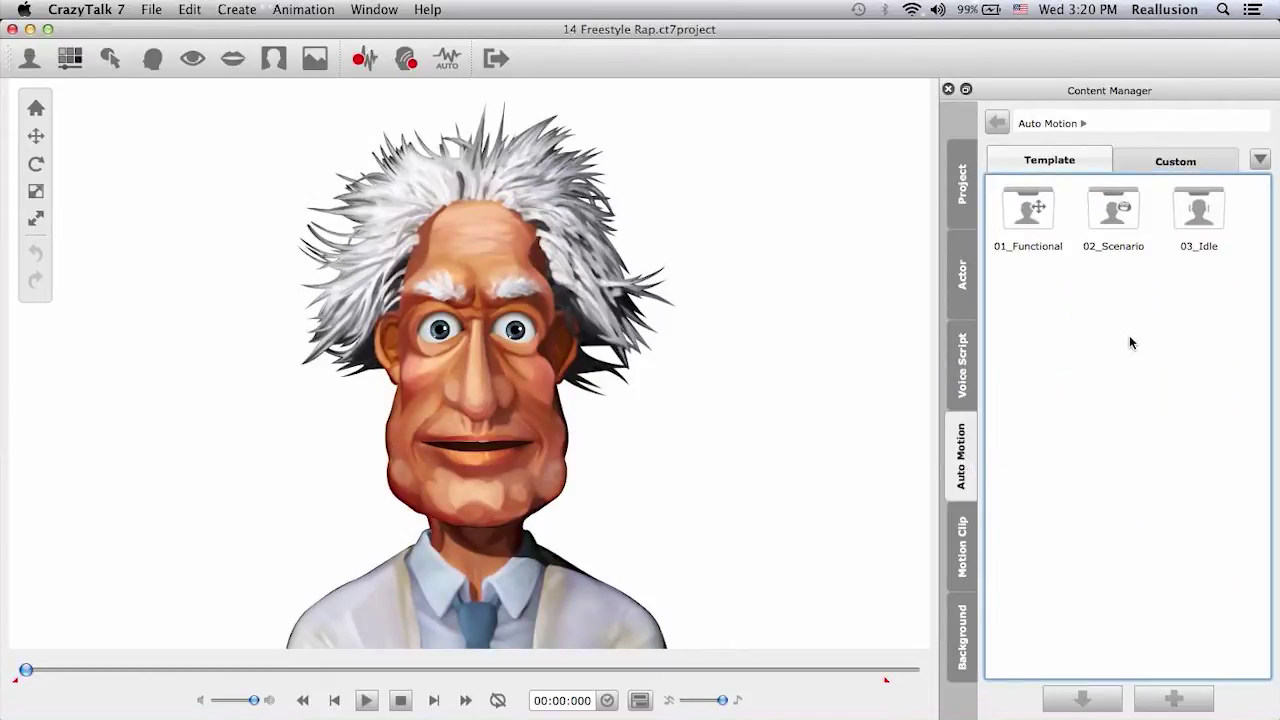
pyautogui.doubleClick(1040, 212)
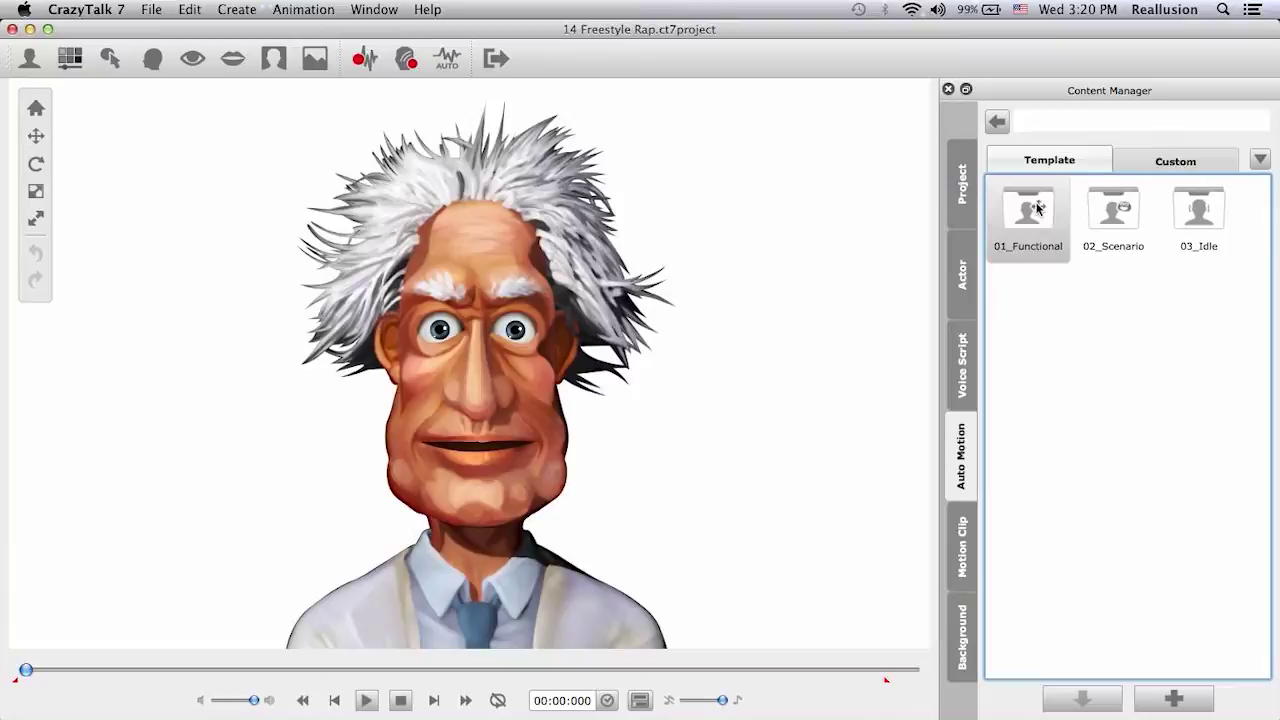
pyautogui.click(1045, 218)
pyautogui.doubleClick(1045, 218)
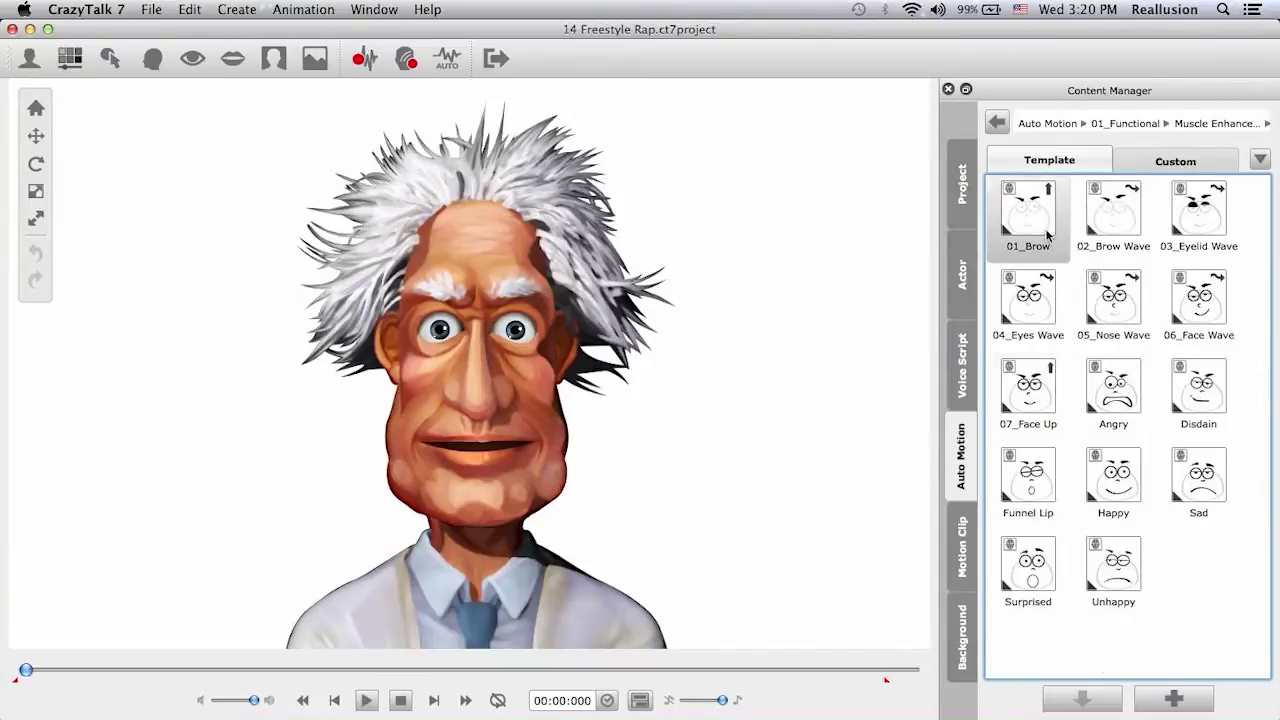
pyautogui.click(997, 123)
pyautogui.doubleClick(1113, 210)
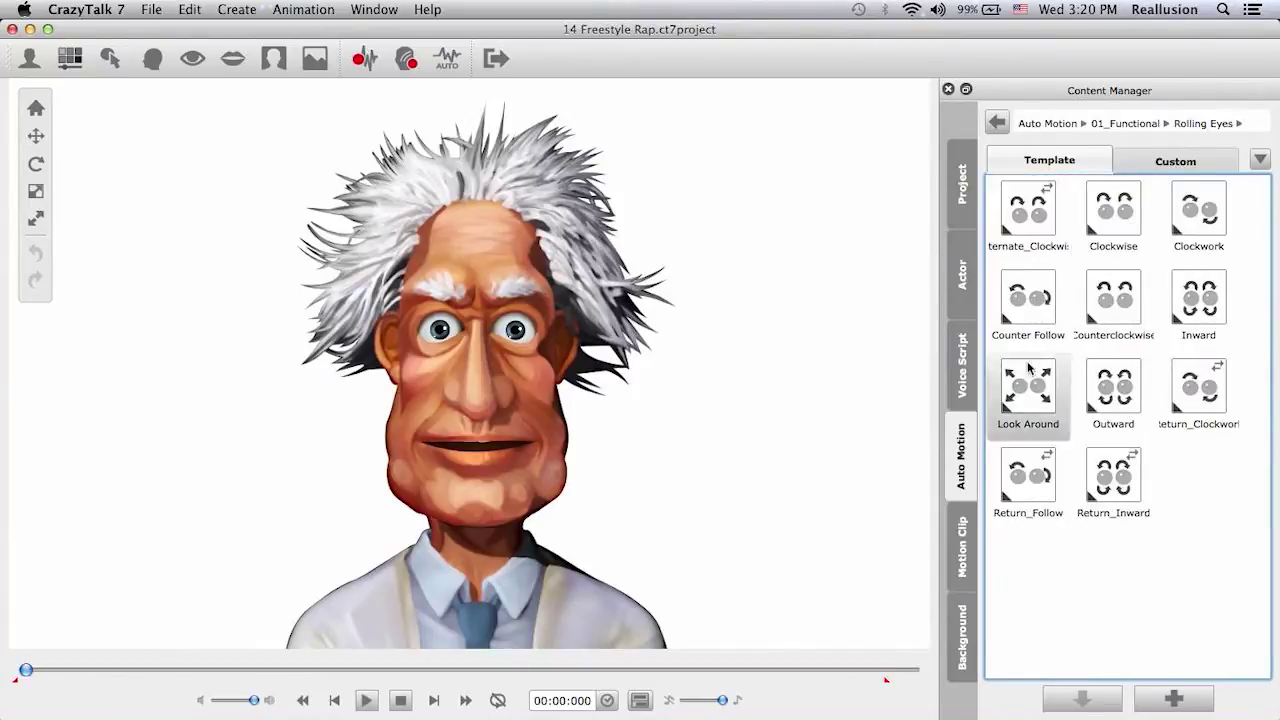
pyautogui.click(997, 123)
pyautogui.doubleClick(1199, 210)
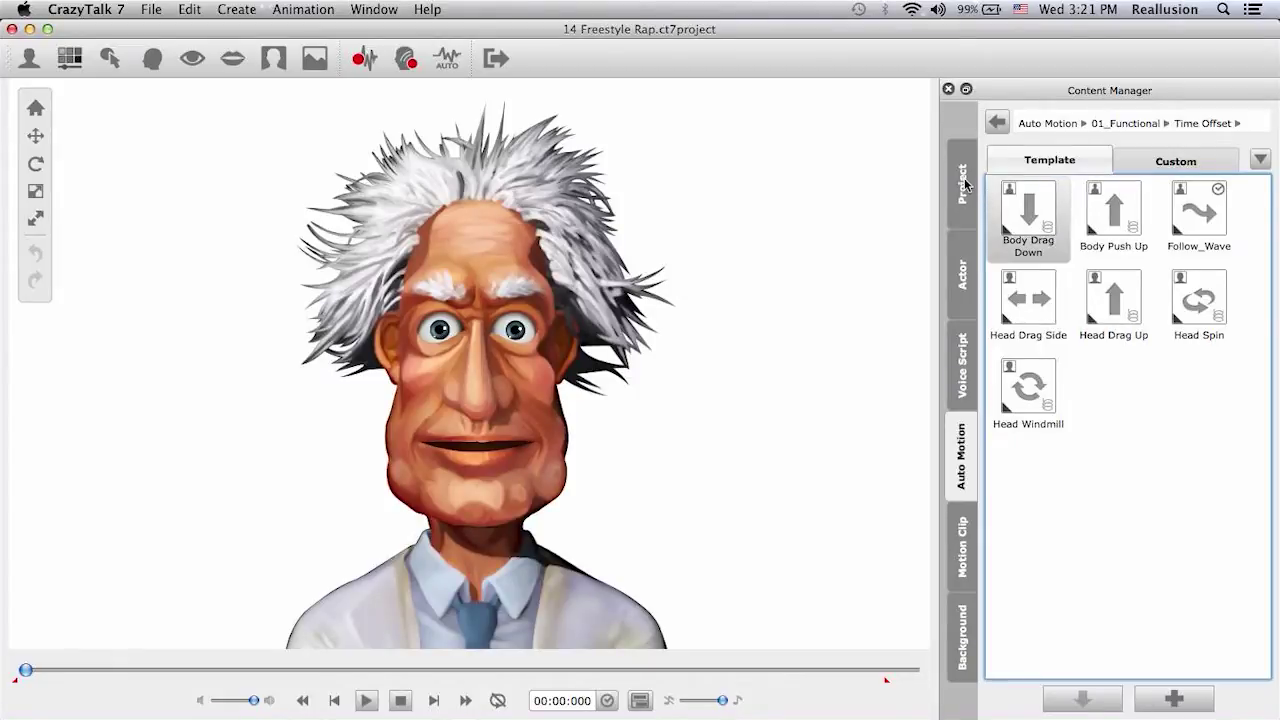
pyautogui.click(966, 184)
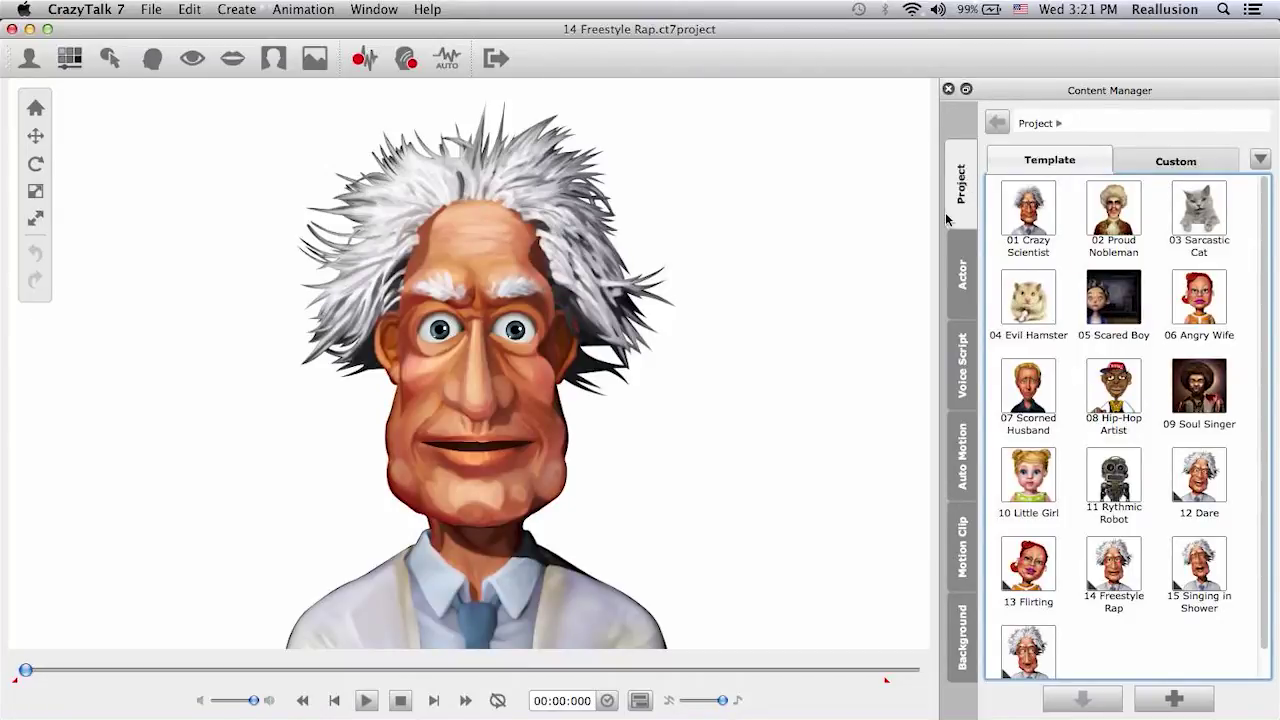
# - Play the Beat_STD custom project from the Custom list, then stop it
pyautogui.click(1174, 160)
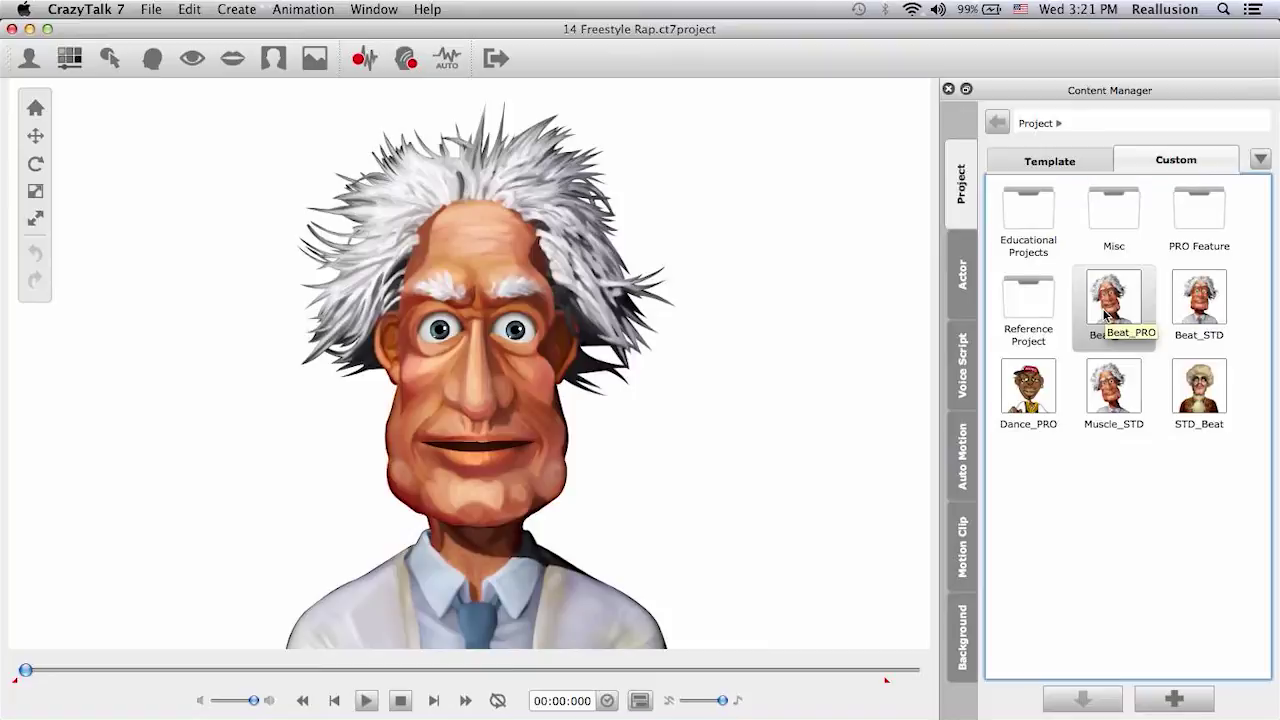
pyautogui.doubleClick(1210, 305)
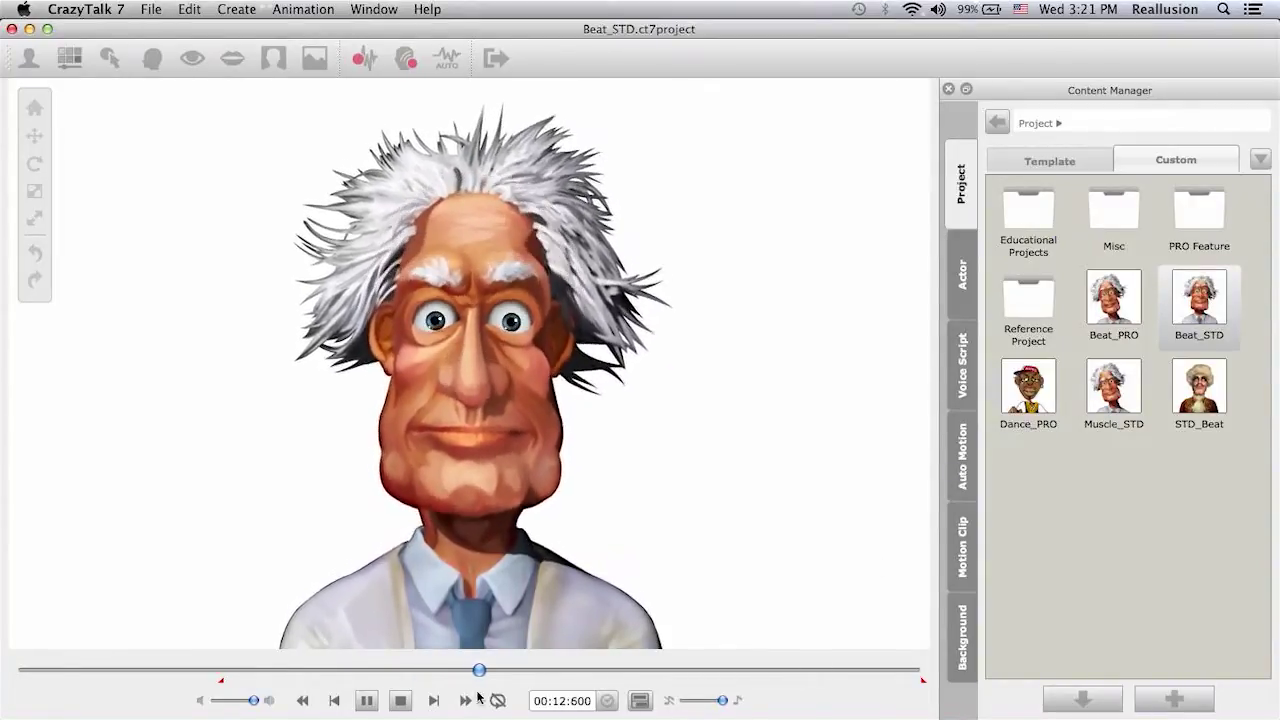
pyautogui.click(407, 705)
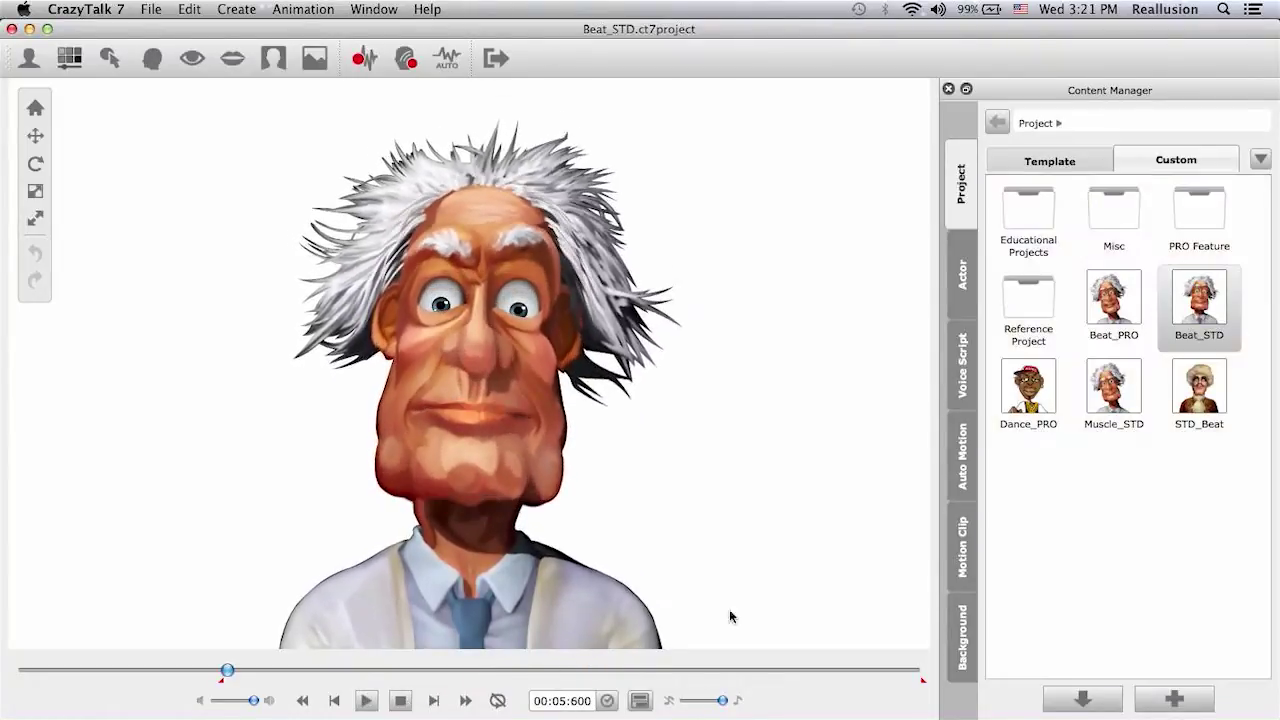
# - Load and preview the Beat_PRO project, then bring up its Auto Motion Settings
pyautogui.doubleClick(1110, 308)
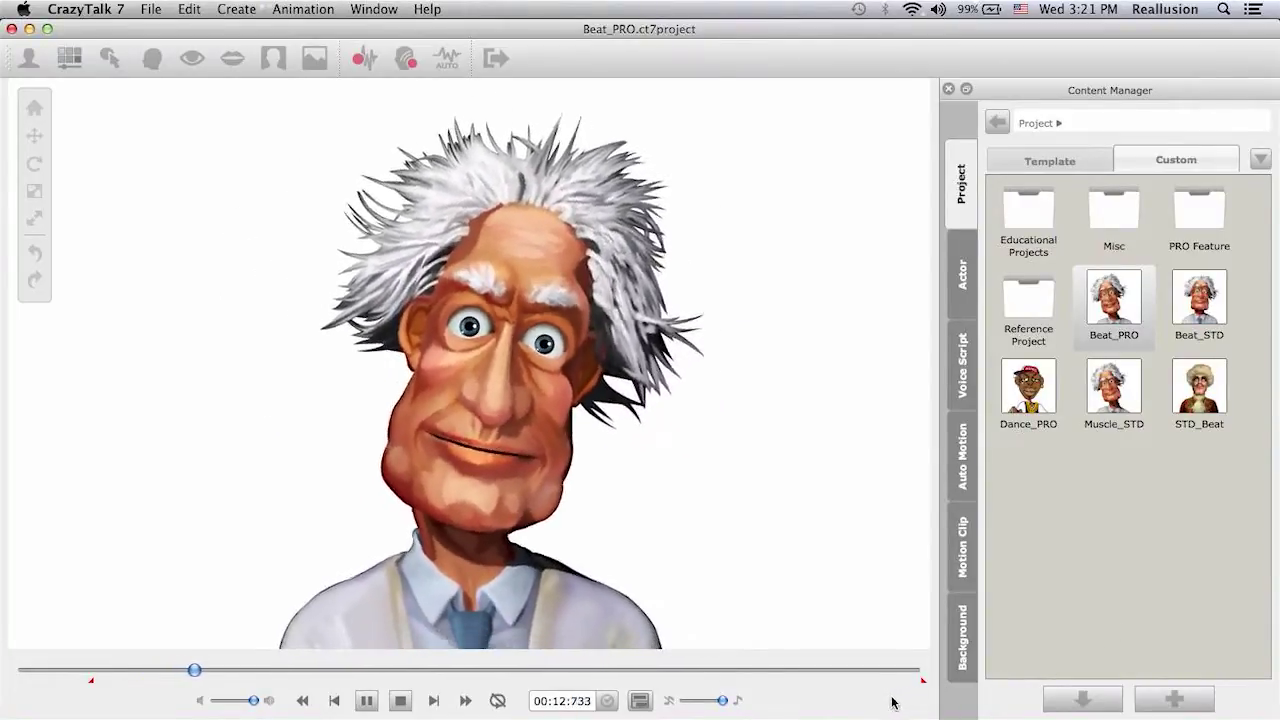
pyautogui.click(401, 701)
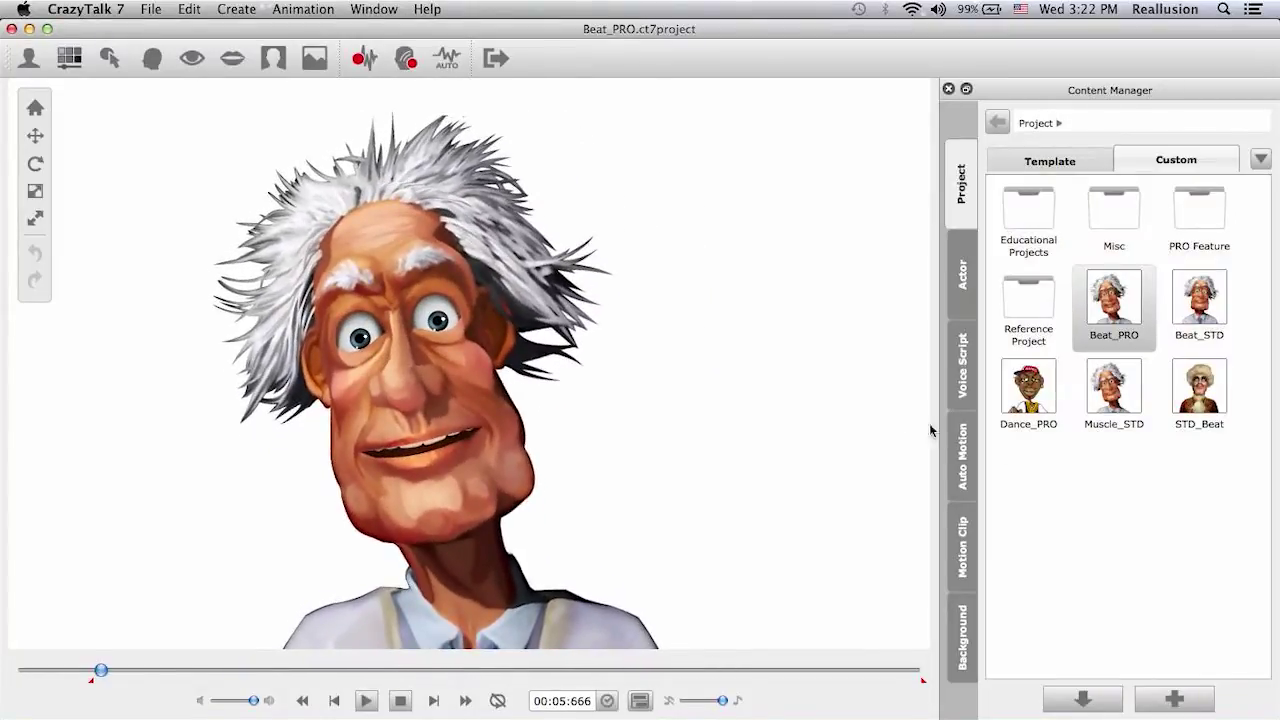
pyautogui.click(1203, 516)
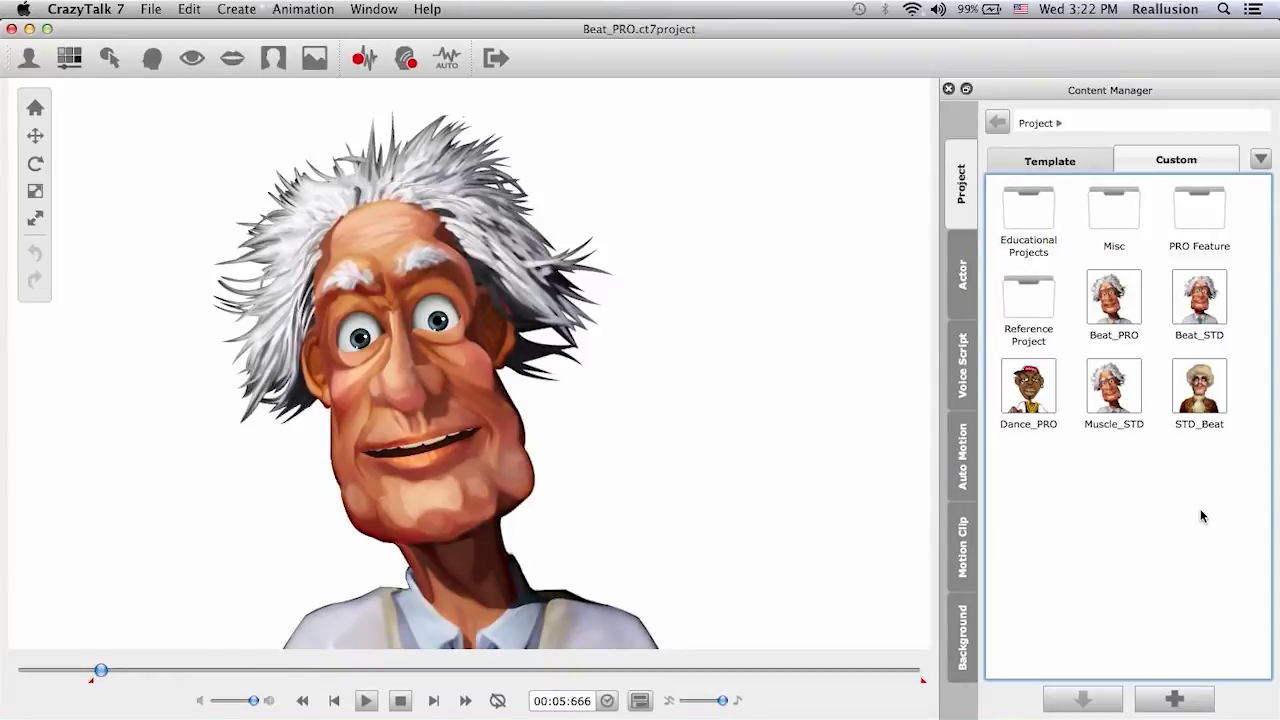
pyautogui.click(447, 58)
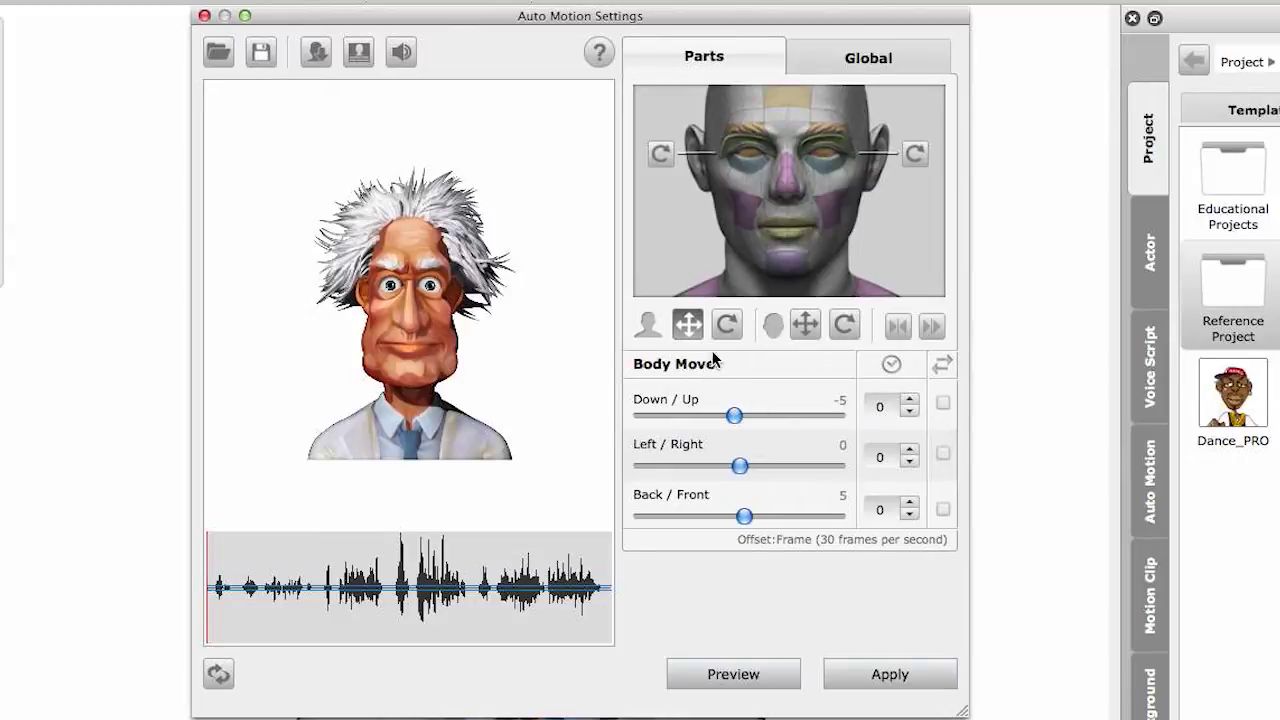
# - Review the Head Move part settings, then the Global reaction settings
pyautogui.click(805, 325)
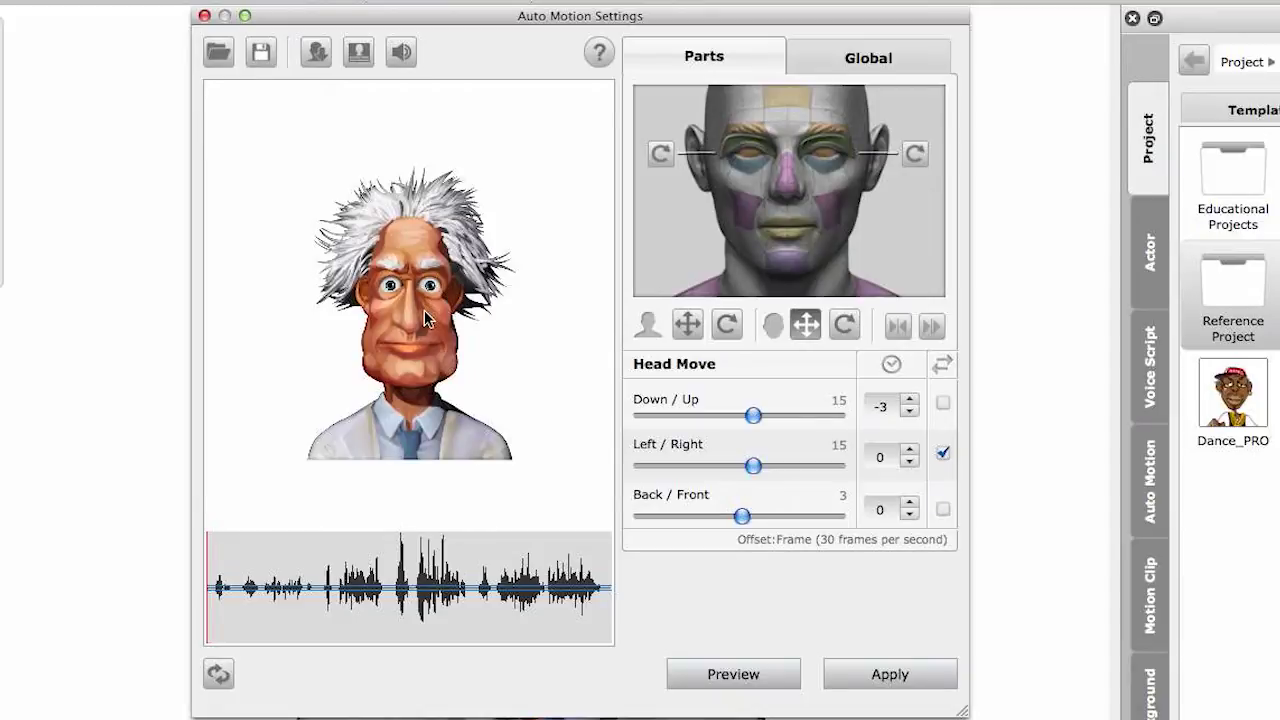
pyautogui.click(859, 64)
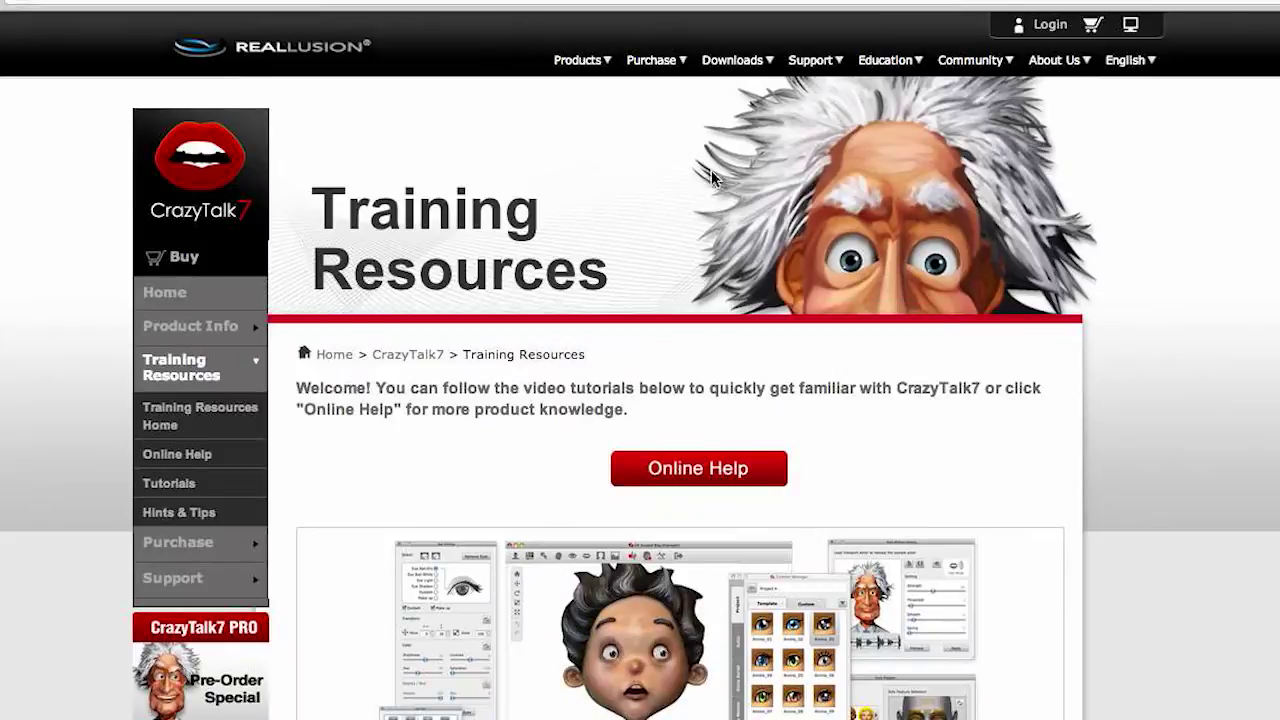
# - Scroll the Training Resources page down and open the Auto Motion Animation tutorial
pyautogui.scroll(-10, 1131, 296)
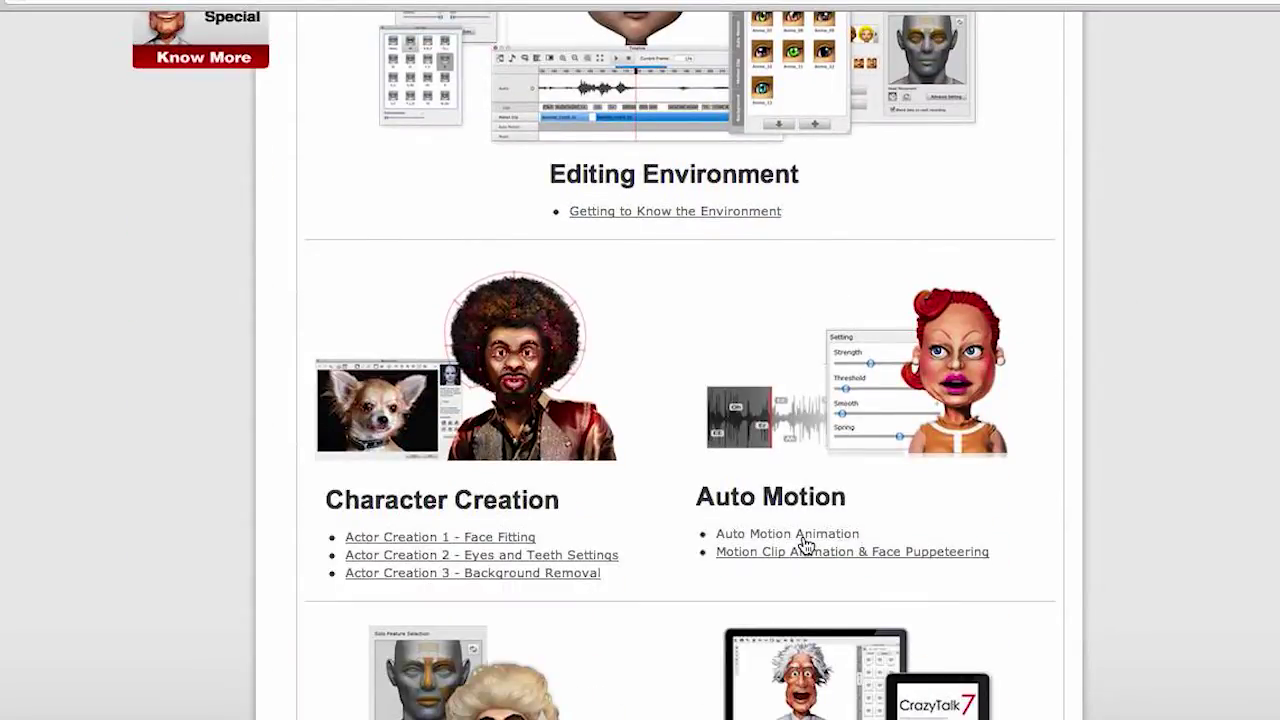
pyautogui.click(807, 536)
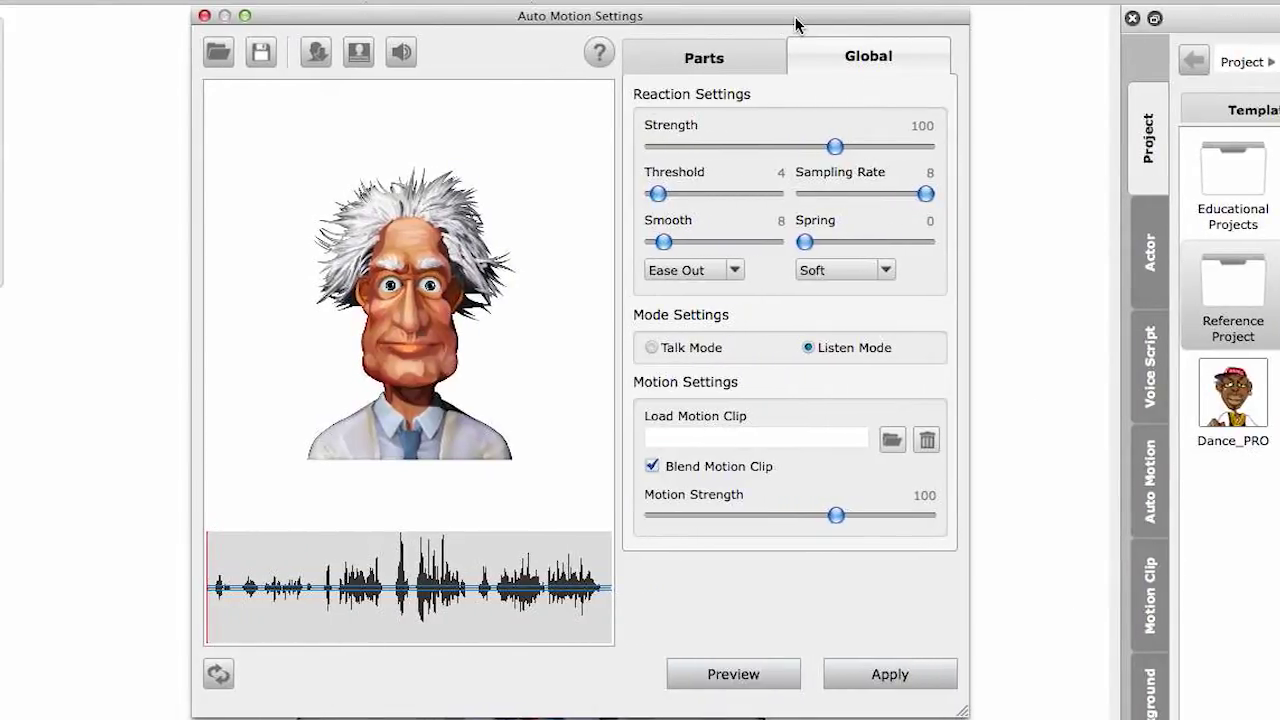
# - Load the current actor and audio into Parts, preview it, then reset every value to 0
pyautogui.click(731, 64)
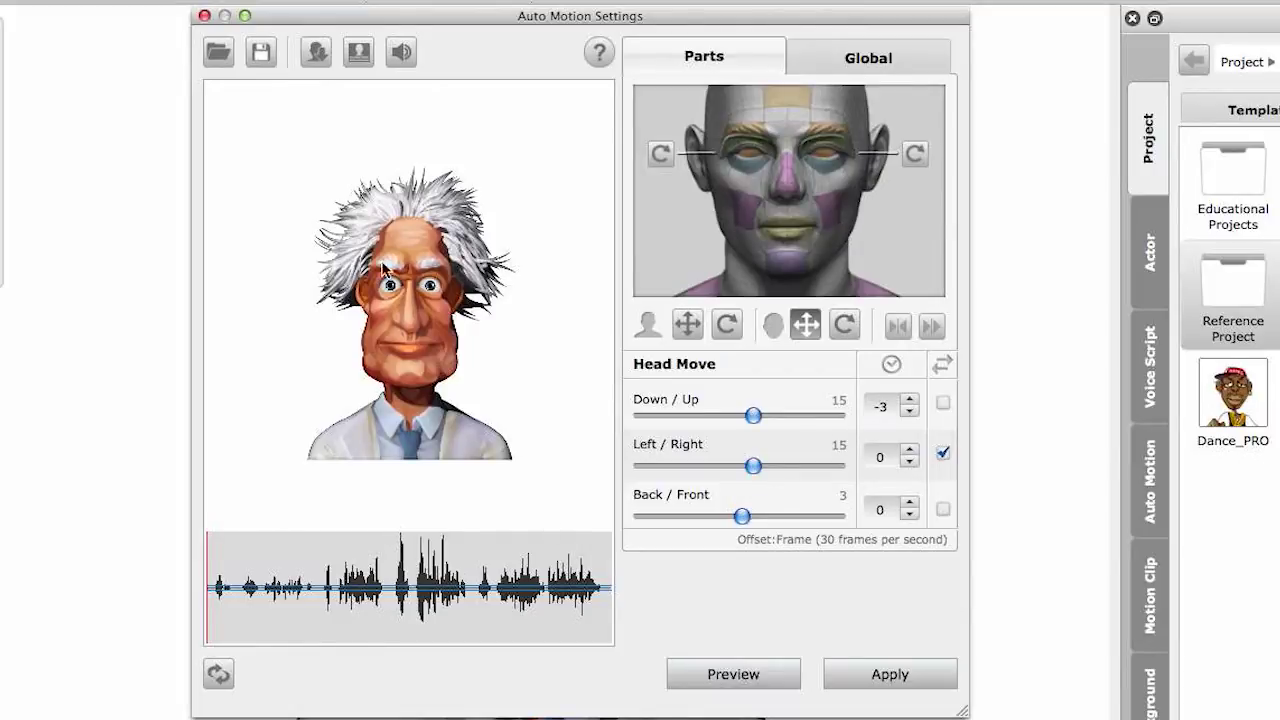
pyautogui.click(316, 55)
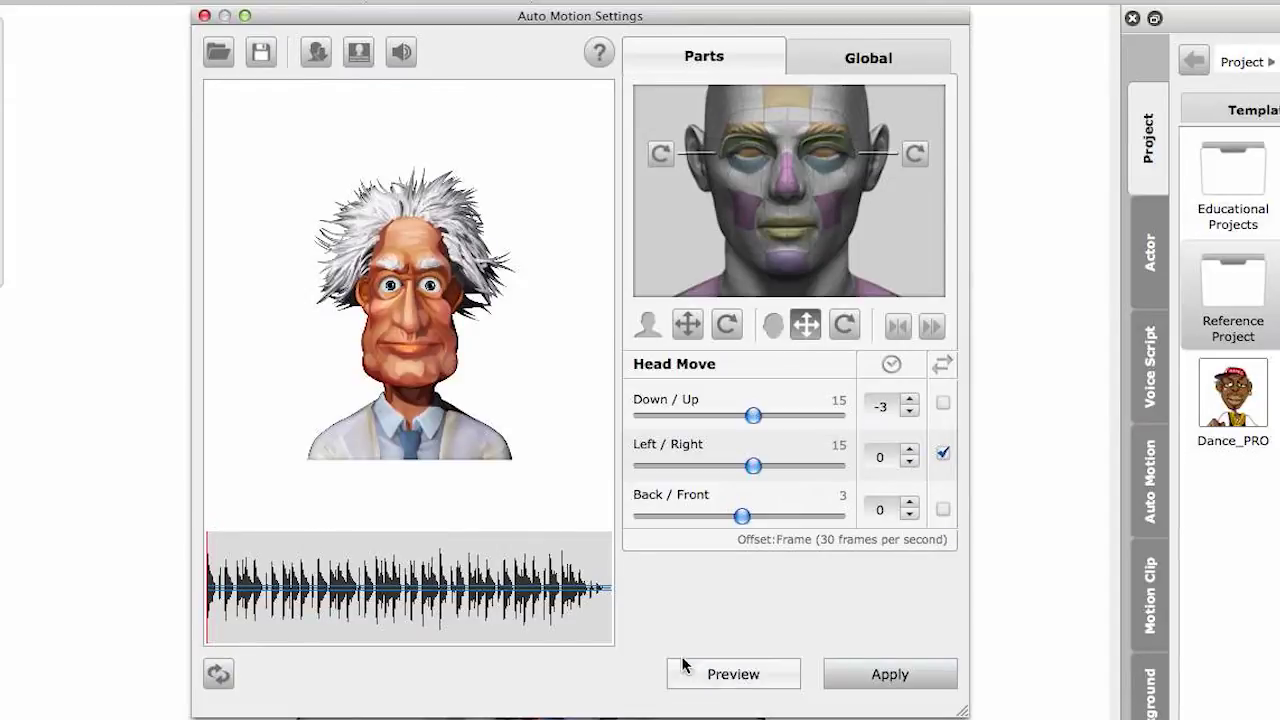
pyautogui.click(735, 675)
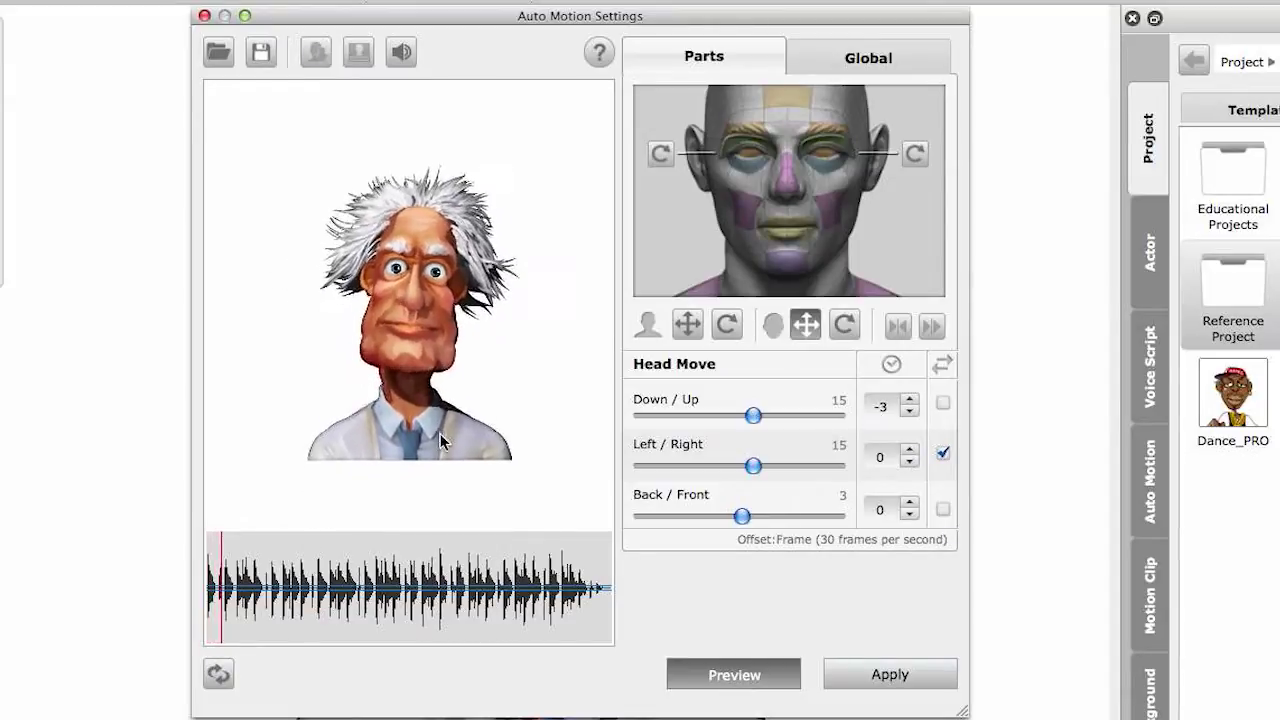
pyautogui.click(714, 678)
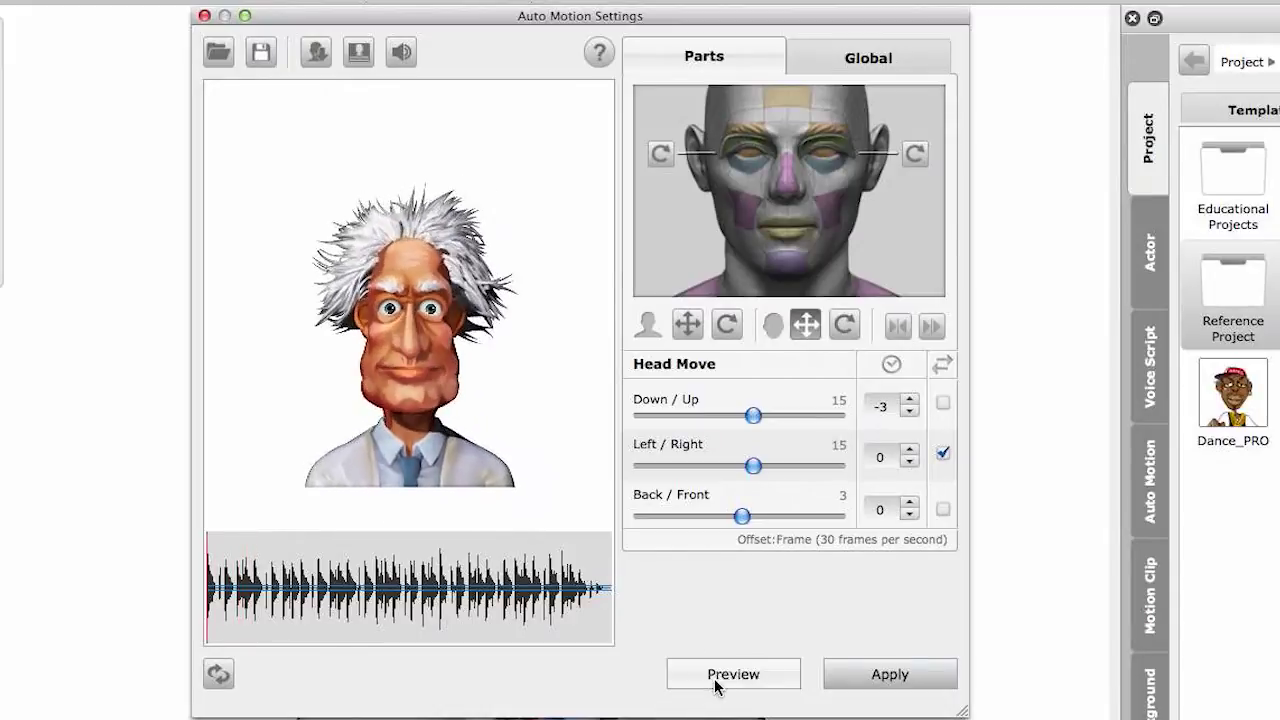
pyautogui.click(222, 677)
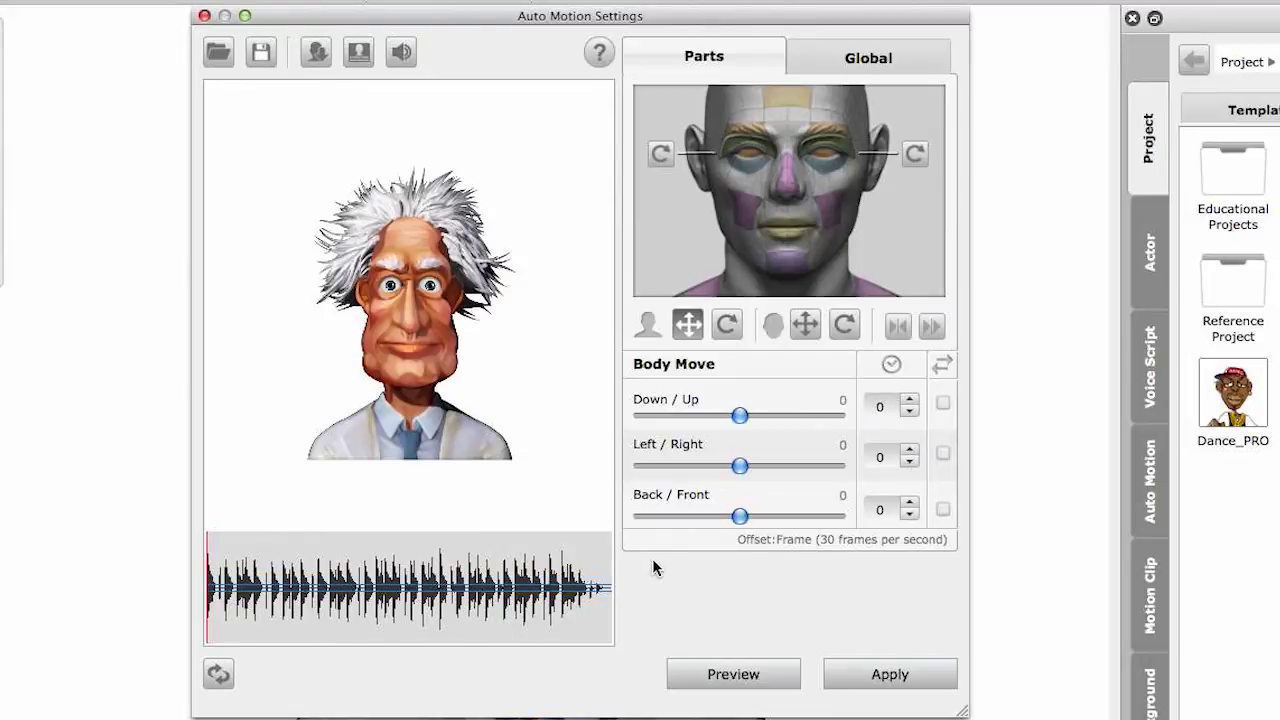
# - Preview Body Move Down/Up at 23 with the music, then reset it to 0
pyautogui.click(727, 325)
pyautogui.click(805, 325)
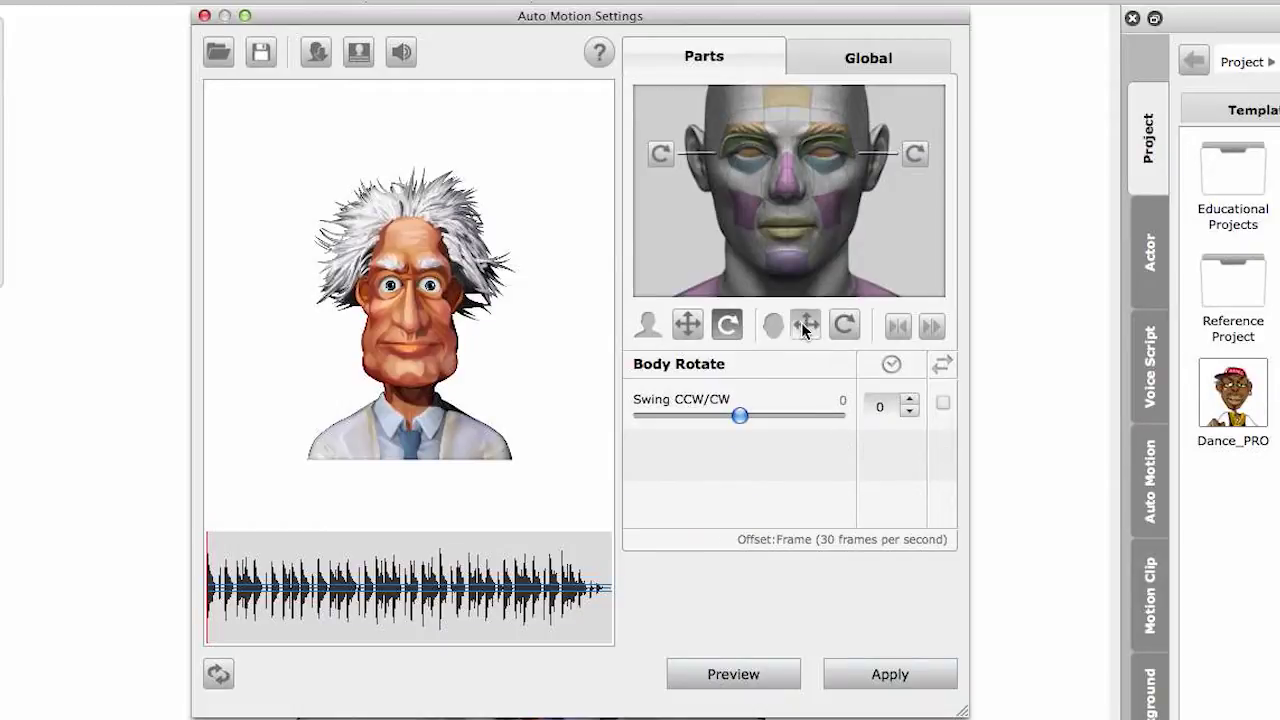
pyautogui.click(844, 325)
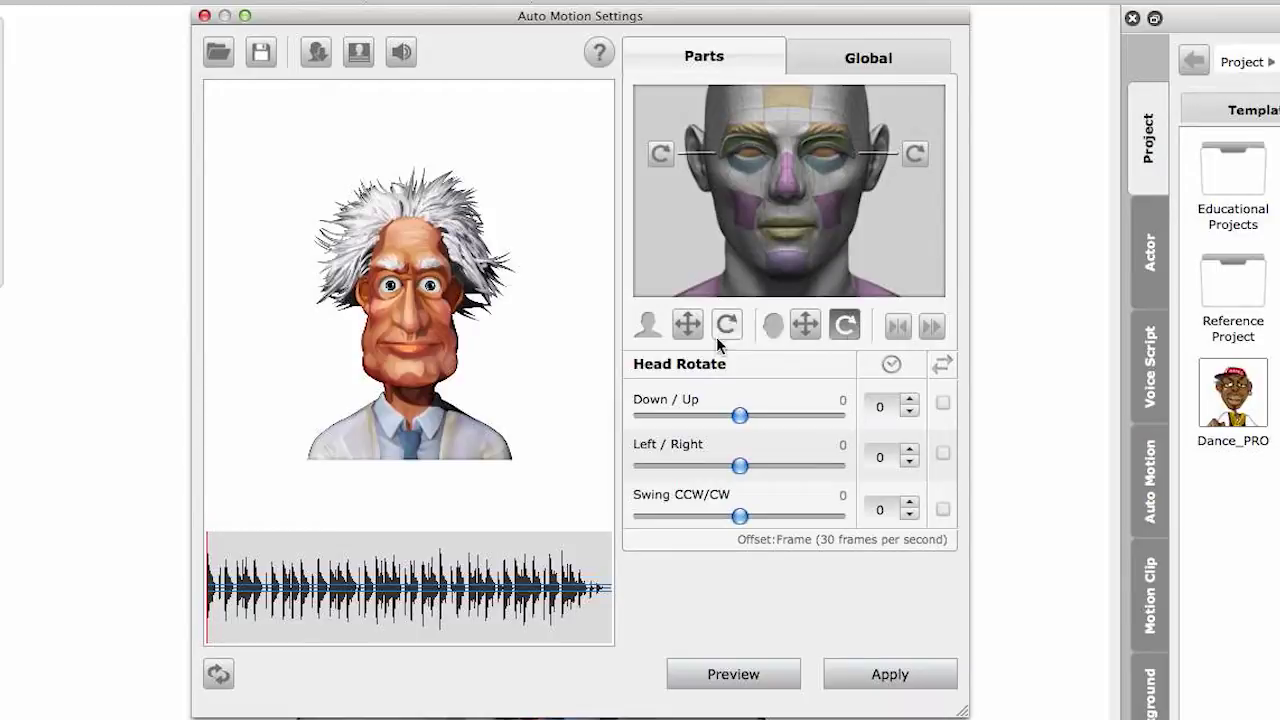
pyautogui.click(687, 325)
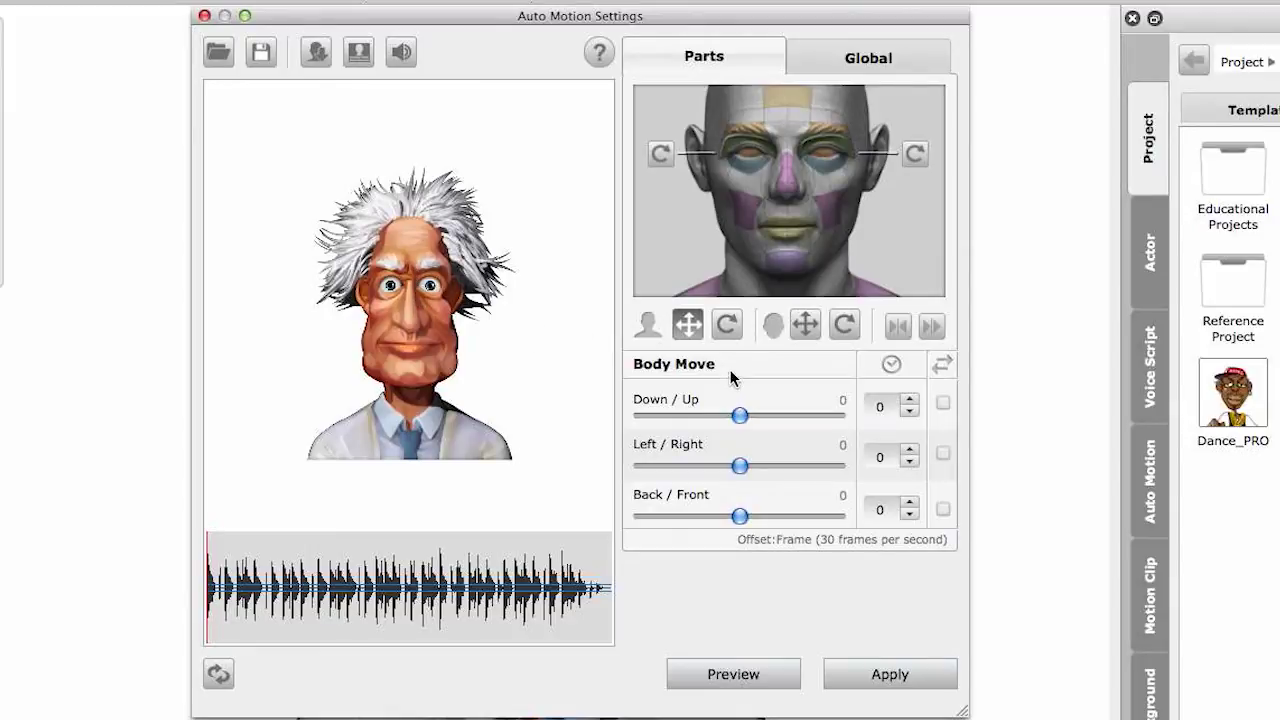
pyautogui.moveTo(742, 421); pyautogui.dragTo(762, 425)
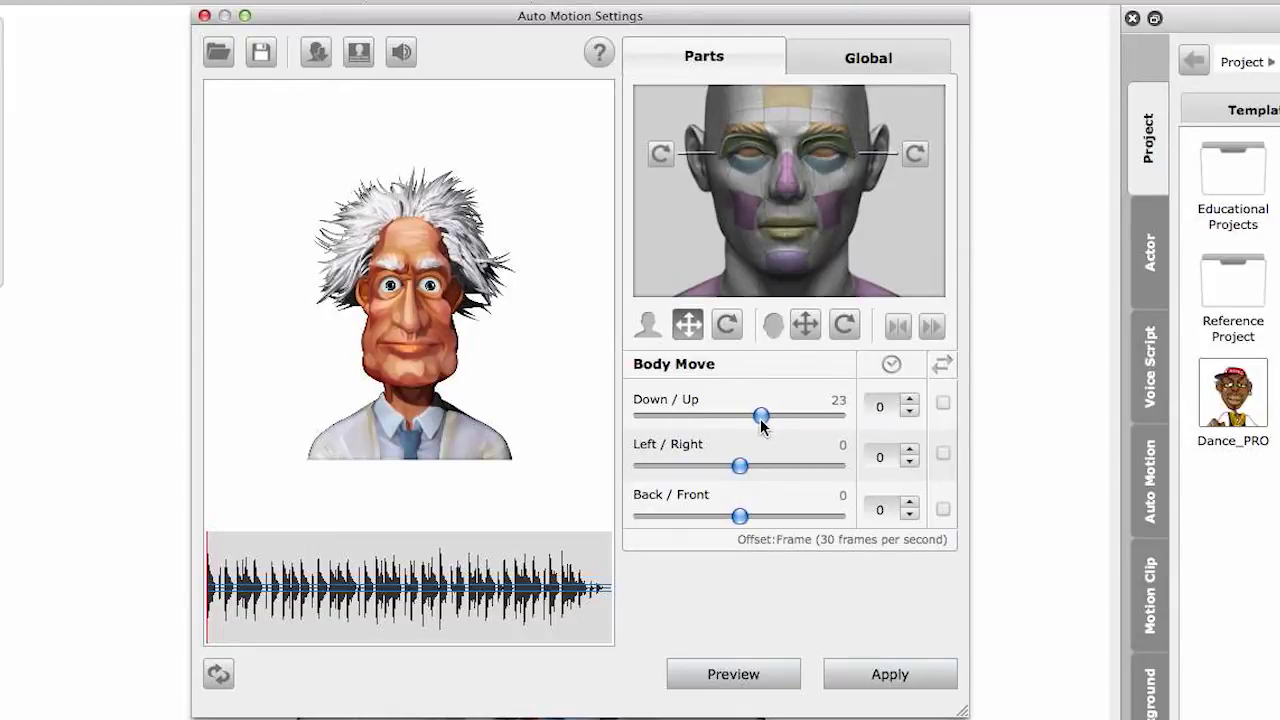
pyautogui.click(754, 676)
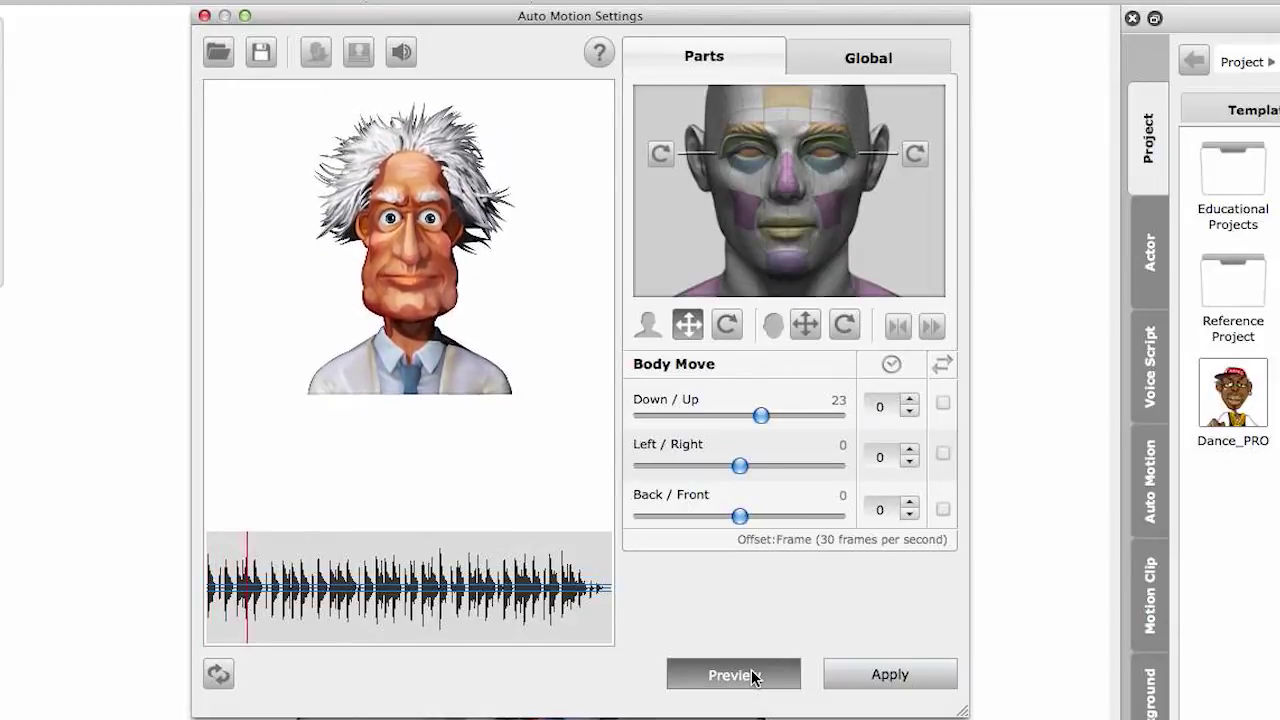
pyautogui.click(752, 675)
pyautogui.click(218, 674)
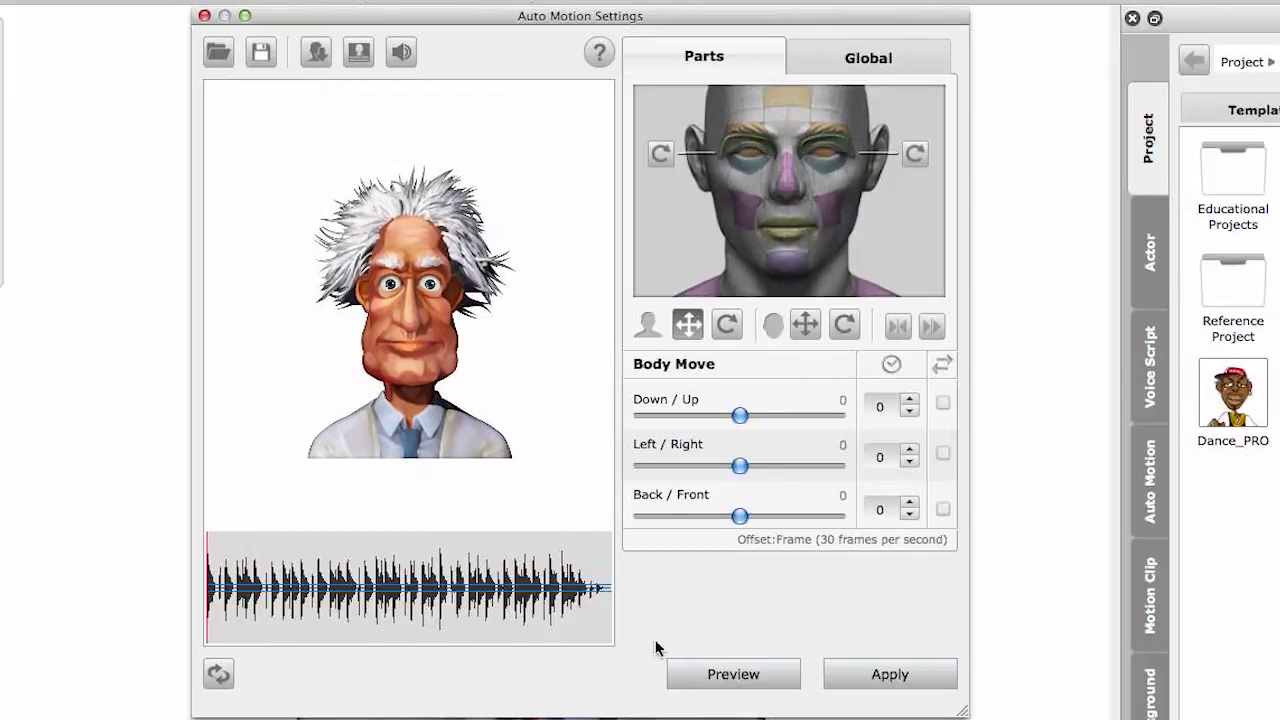
# - Preview an added Body Move Left/Right movement with the music, then reset it to 0
pyautogui.click(710, 674)
pyautogui.moveTo(740, 466); pyautogui.dragTo(765, 466)
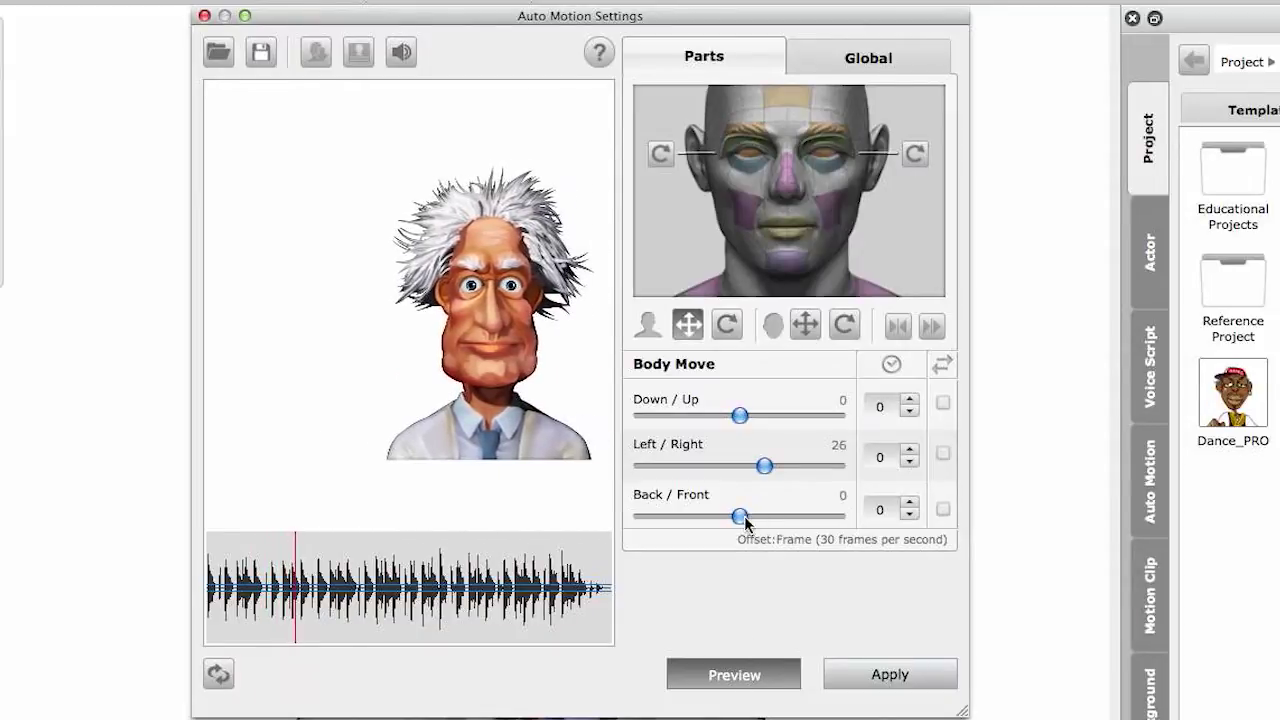
pyautogui.click(741, 677)
pyautogui.click(218, 674)
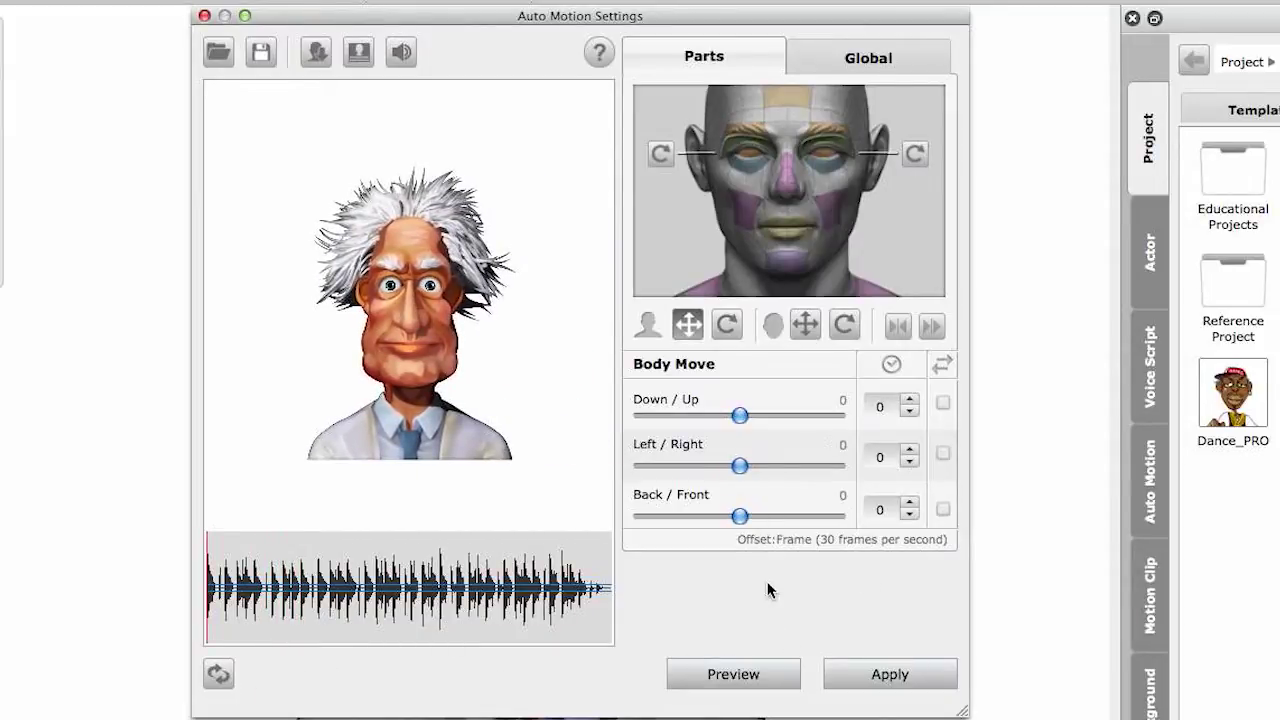
# - Preview a Body Move Back/Front adjustment with the music, then reset it to 0
pyautogui.moveTo(740, 516); pyautogui.dragTo(644, 520)
pyautogui.click(737, 677)
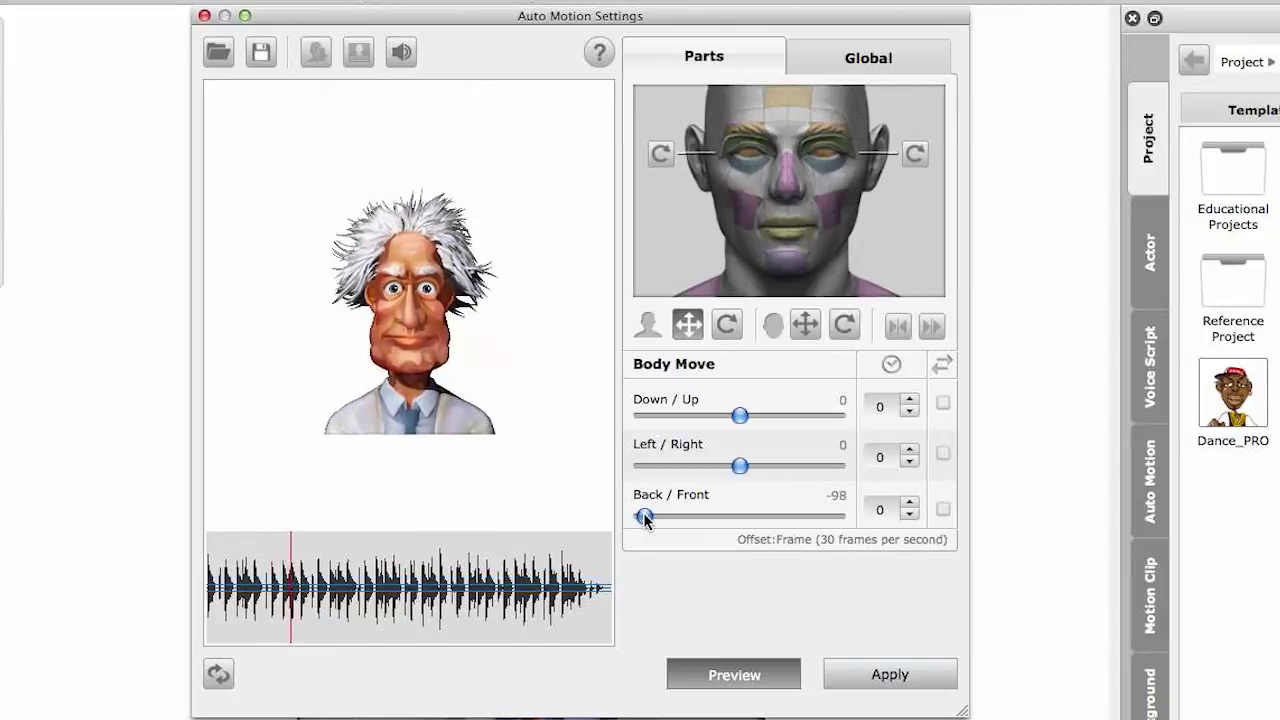
pyautogui.click(757, 680)
pyautogui.click(218, 674)
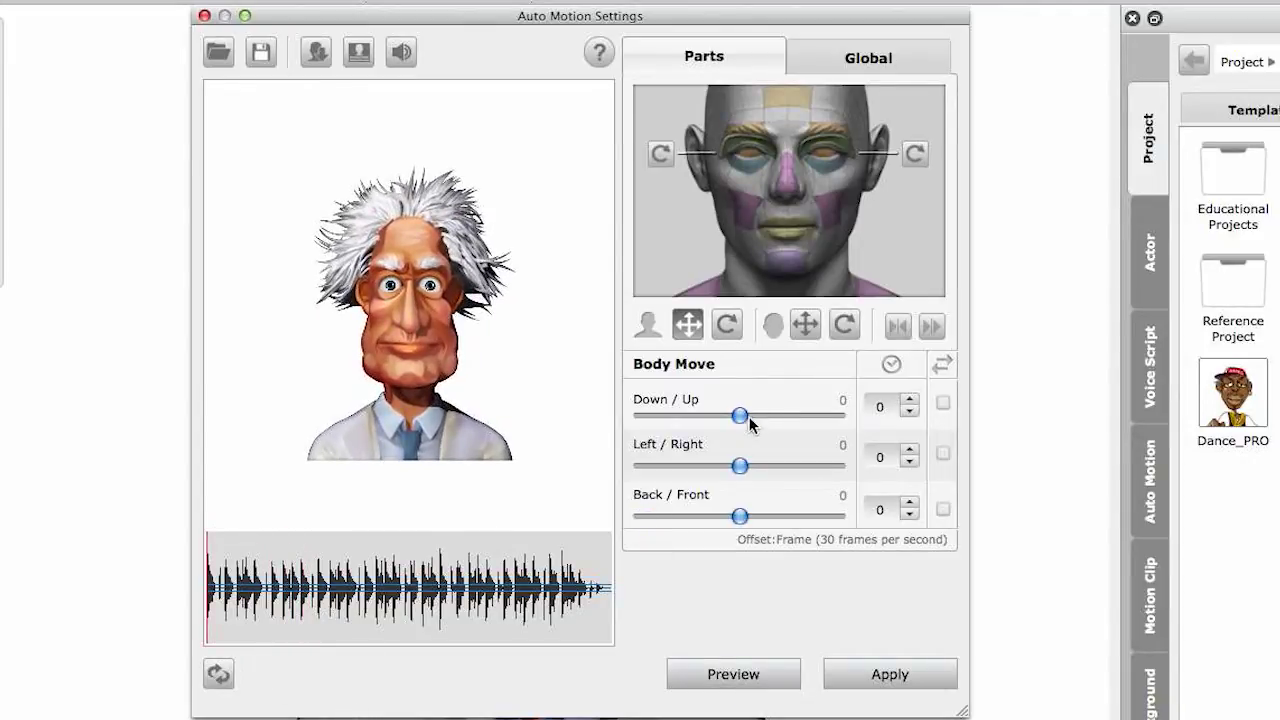
# - Preview combined Body Move Down/Up 31, Left/Right -19, Back/Front 35, then reset all to 0
pyautogui.click(766, 675)
pyautogui.moveTo(740, 415); pyautogui.dragTo(768, 418)
pyautogui.moveTo(740, 466); pyautogui.dragTo(706, 466)
pyautogui.moveTo(740, 516); pyautogui.dragTo(773, 517)
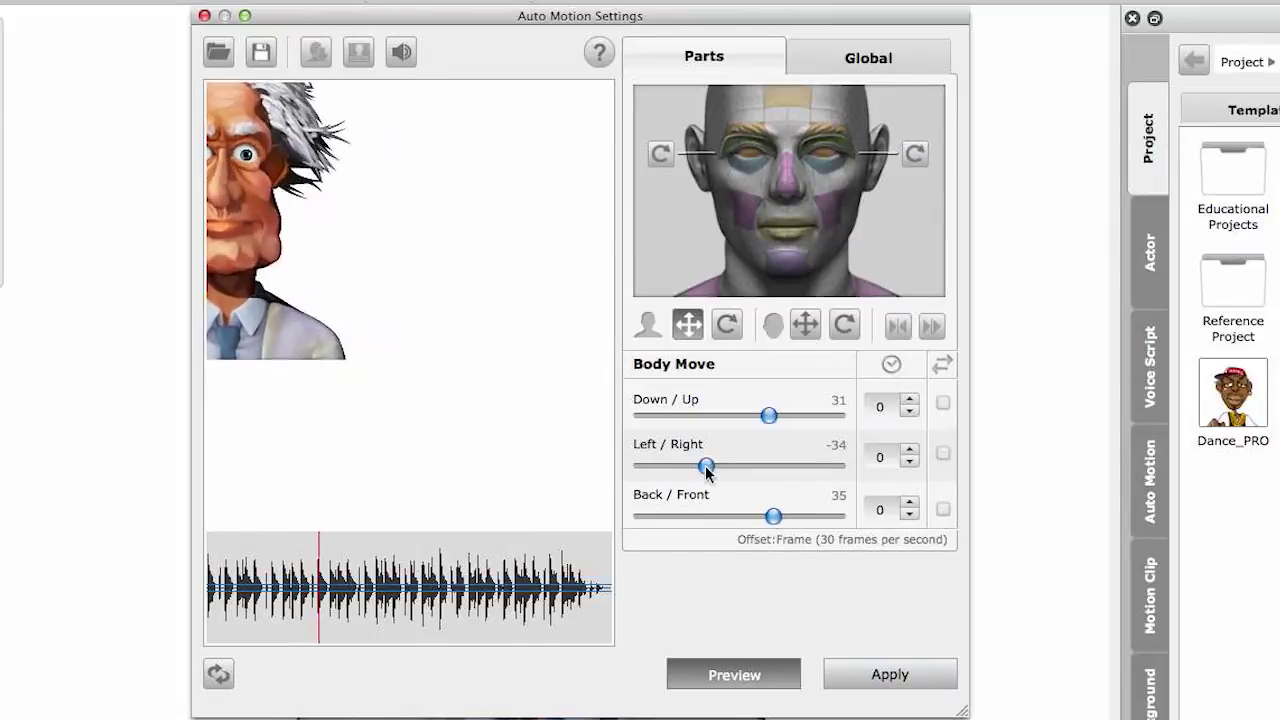
pyautogui.moveTo(707, 468); pyautogui.dragTo(721, 466)
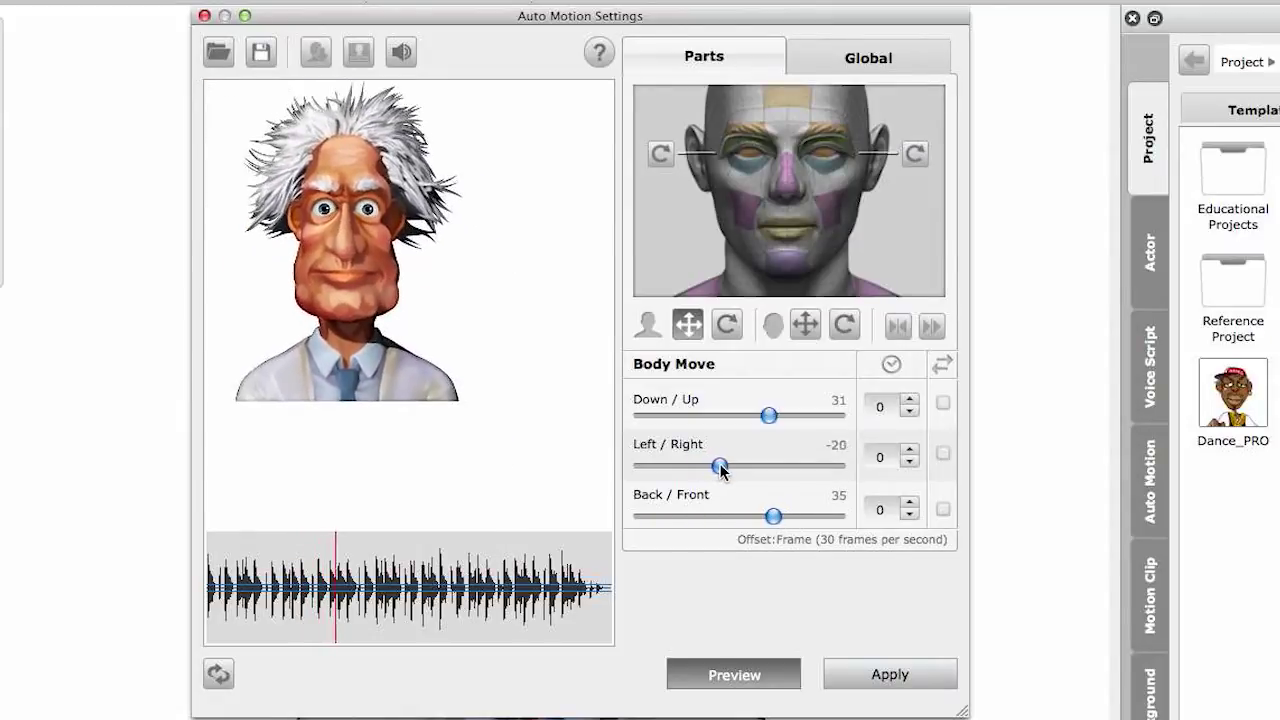
pyautogui.click(764, 675)
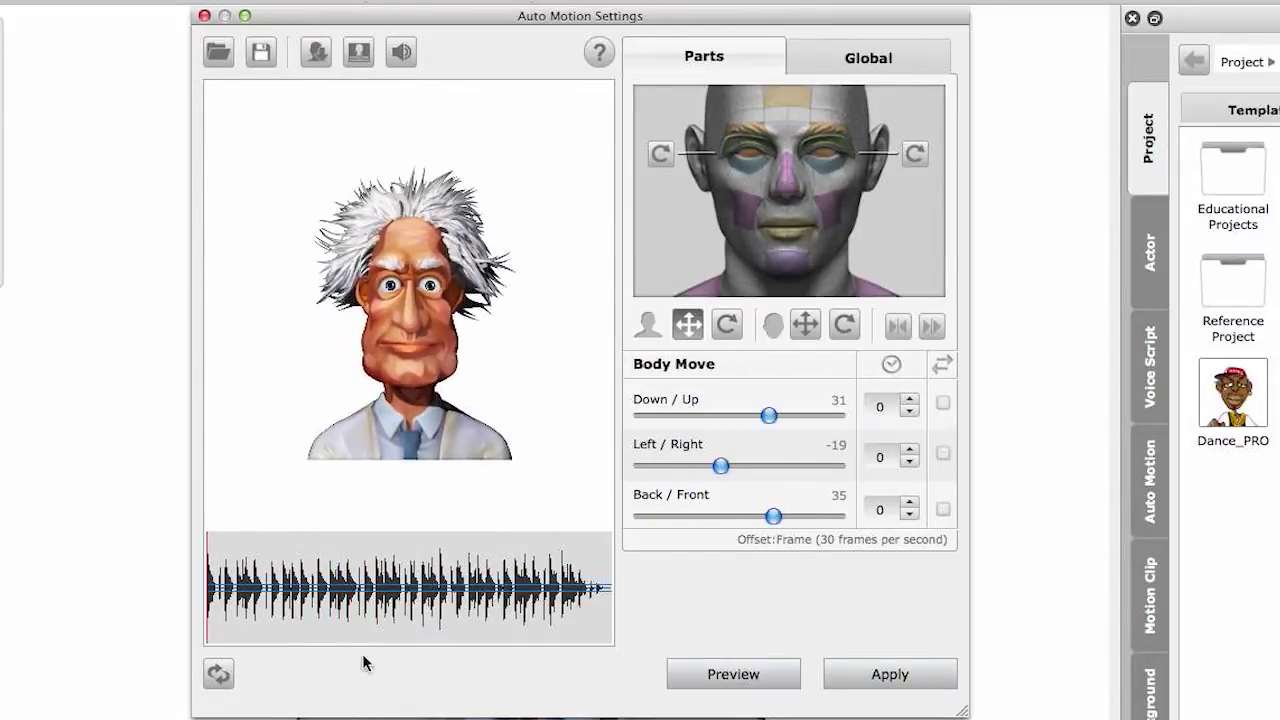
pyautogui.click(219, 675)
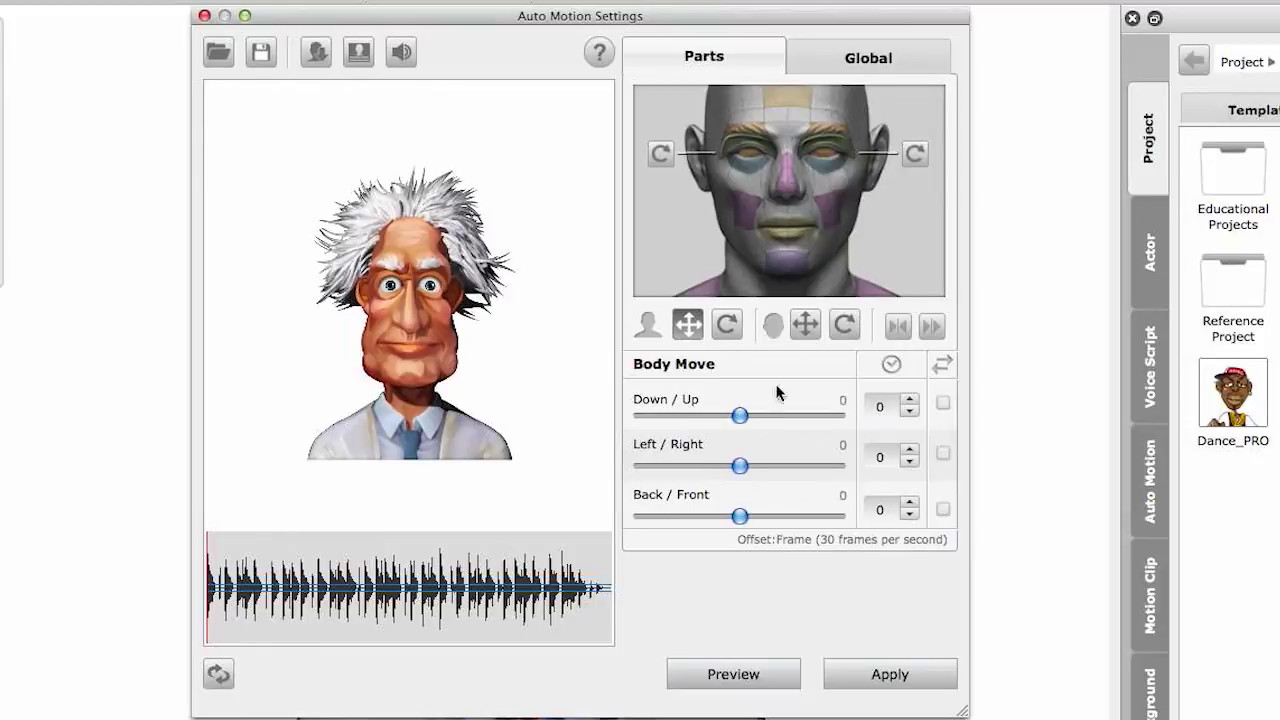
# - Preview Body Rotate Swing CCW/CW at 32 and then -19 with the music, then reset to 0
pyautogui.click(727, 326)
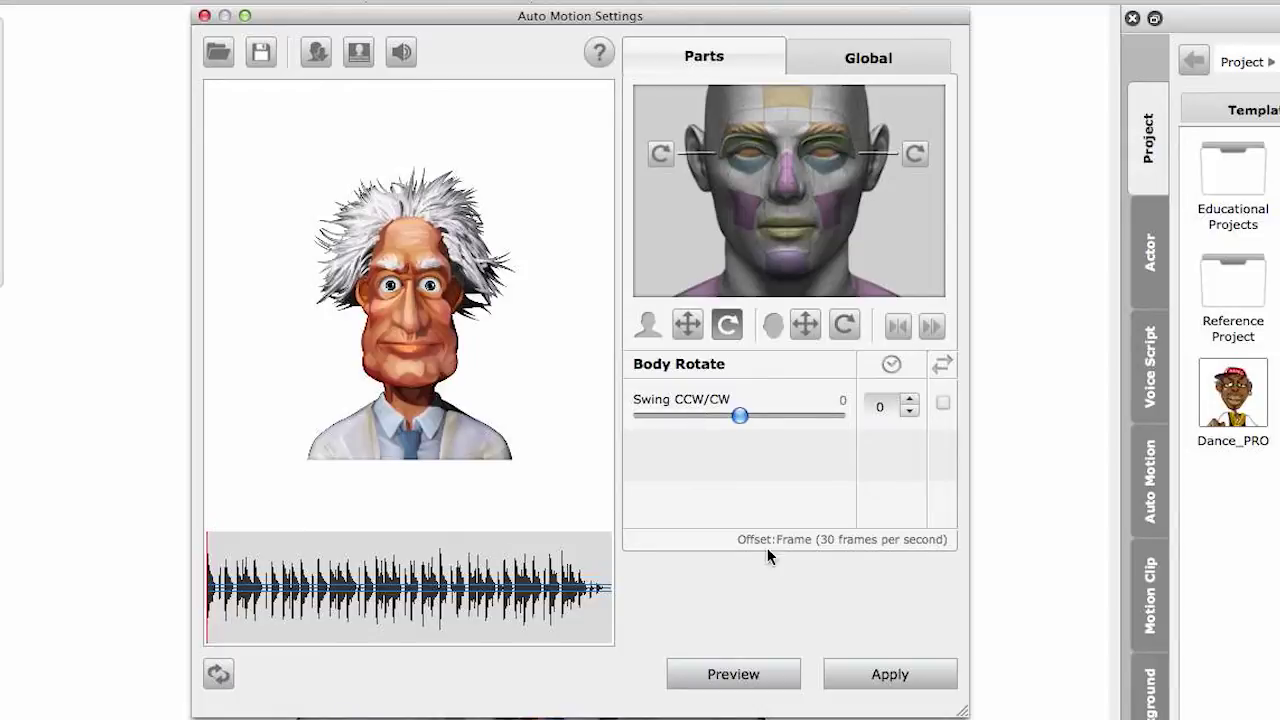
pyautogui.click(762, 668)
pyautogui.moveTo(739, 414); pyautogui.dragTo(770, 420)
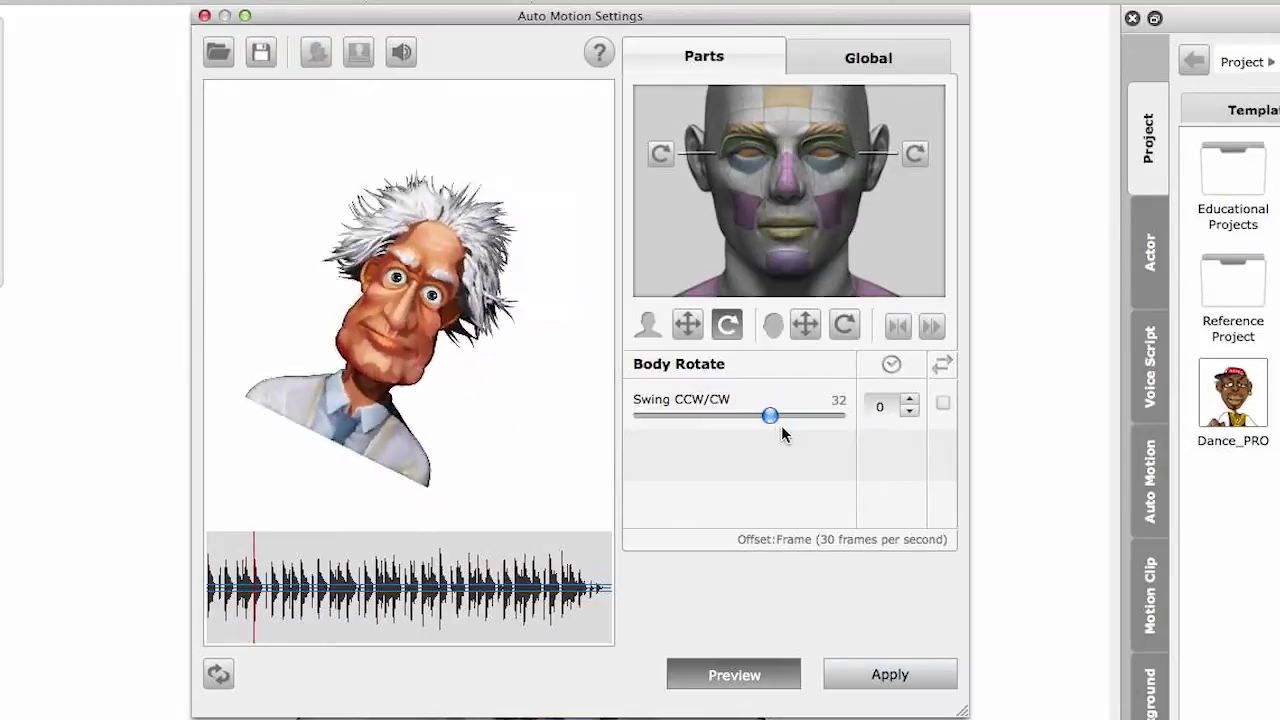
pyautogui.moveTo(778, 428); pyautogui.dragTo(722, 420)
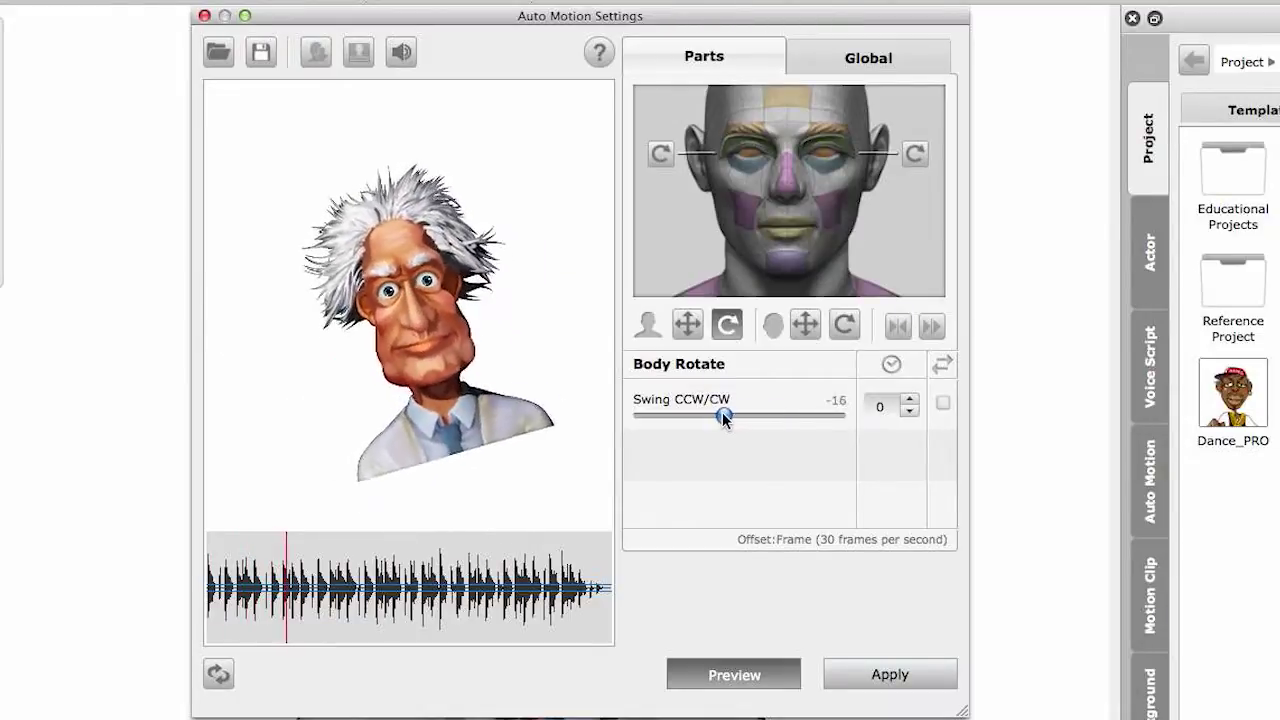
pyautogui.click(678, 675)
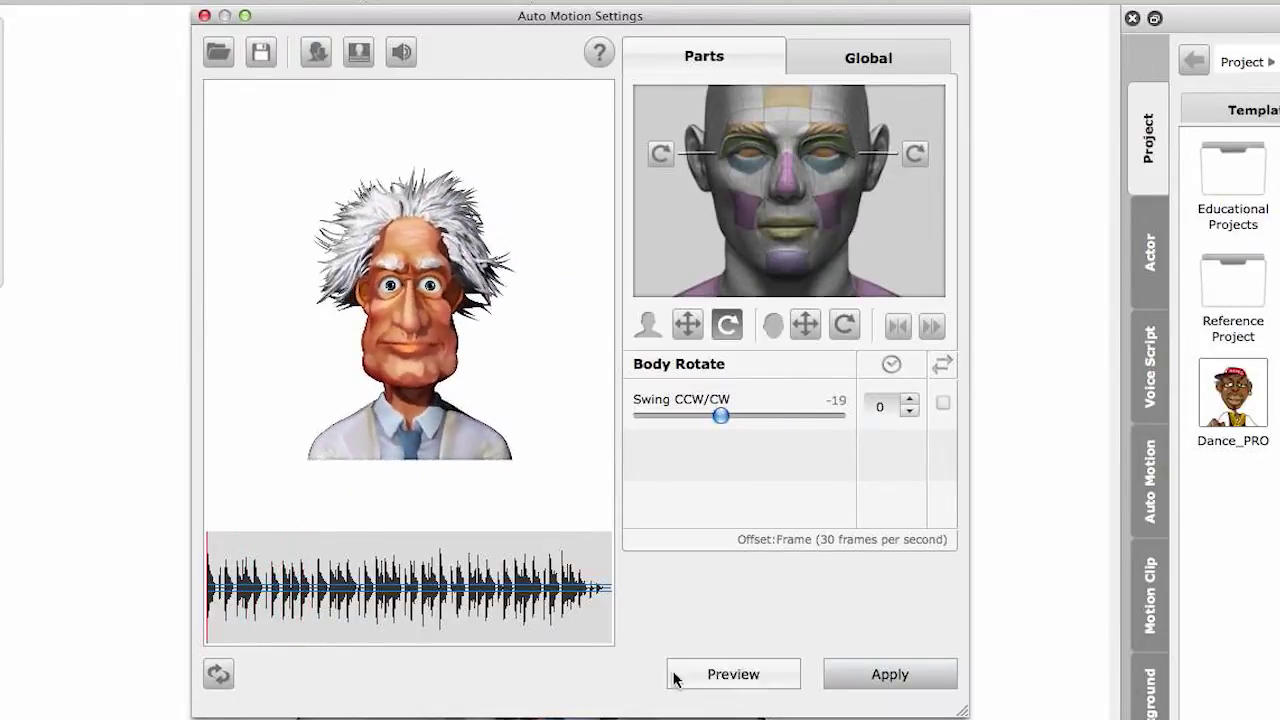
pyautogui.click(219, 674)
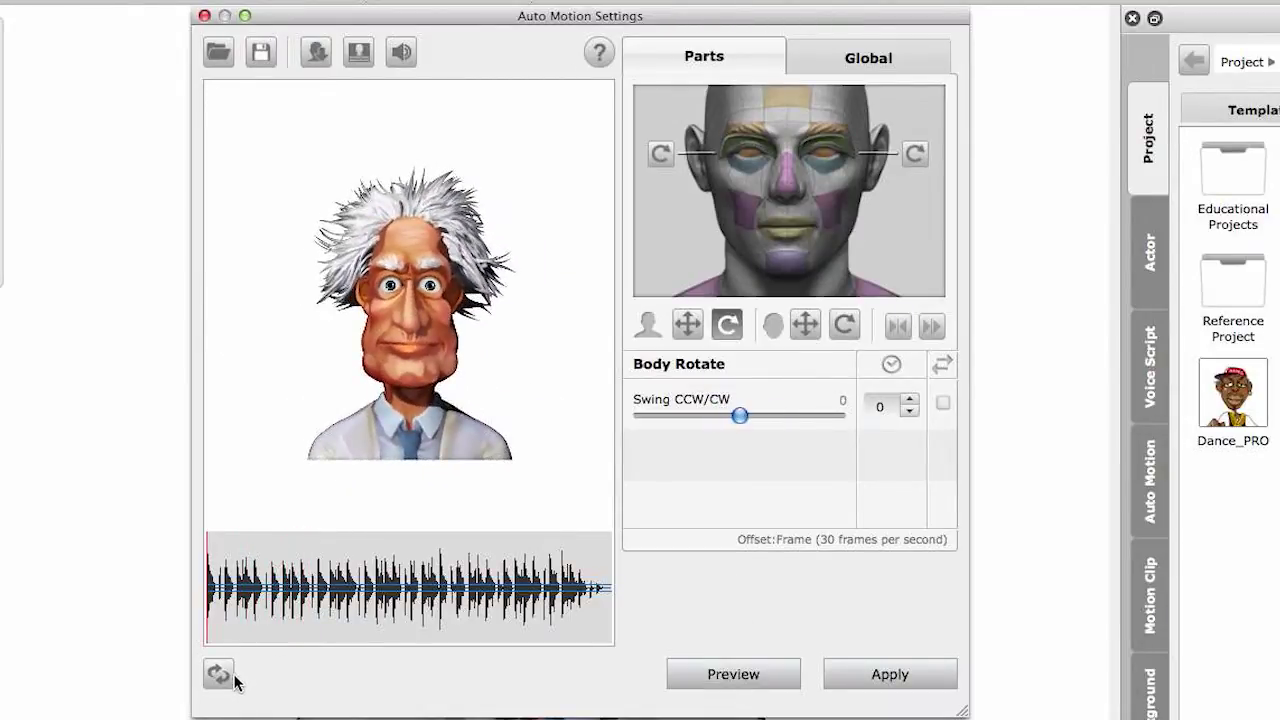
# - Preview Head Rotate Down/Up, Left/Right and Swing changes with the music, swinging to -100
pyautogui.click(806, 325)
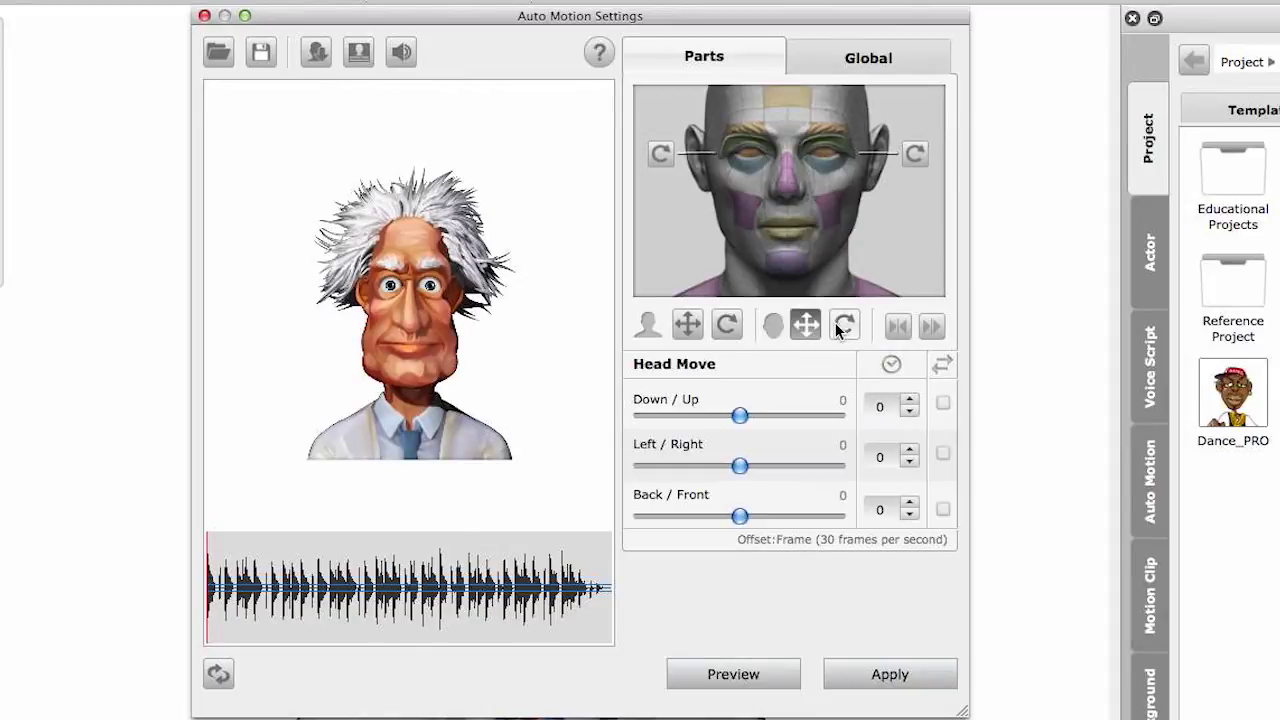
pyautogui.click(842, 328)
pyautogui.click(806, 325)
pyautogui.click(843, 326)
pyautogui.click(760, 686)
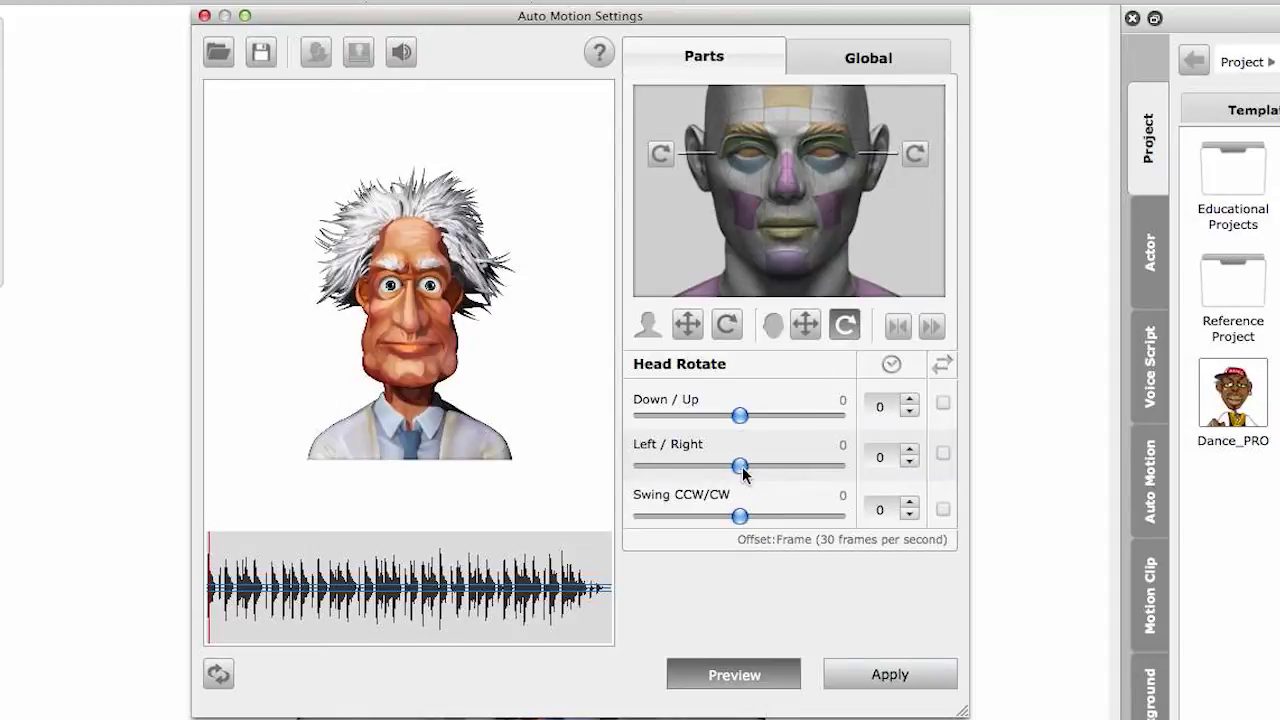
pyautogui.moveTo(740, 417)
pyautogui.mouseDown()
pyautogui.moveTo(863, 423)
pyautogui.moveTo(642, 416)
pyautogui.moveTo(740, 416)
pyautogui.mouseUp()
pyautogui.moveTo(740, 468)
pyautogui.mouseDown()
pyautogui.moveTo(842, 472)
pyautogui.moveTo(634, 464)
pyautogui.moveTo(738, 474)
pyautogui.mouseUp()
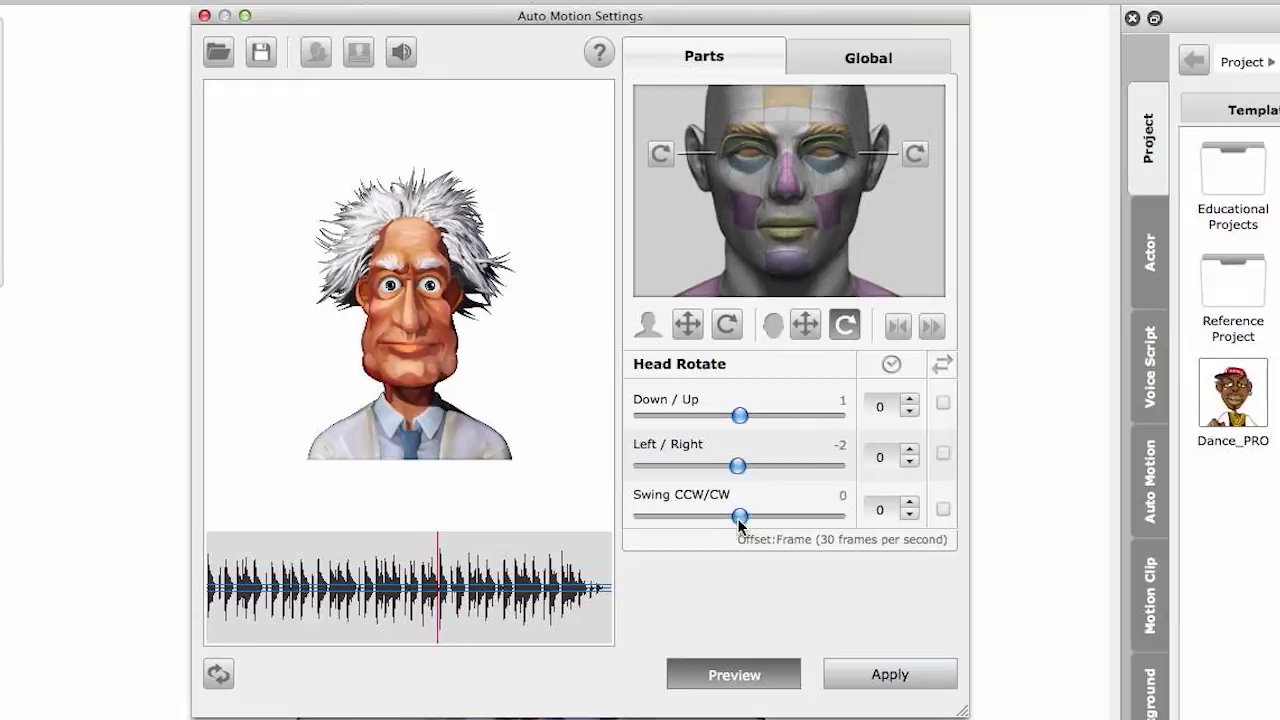
pyautogui.moveTo(740, 520); pyautogui.dragTo(632, 520)
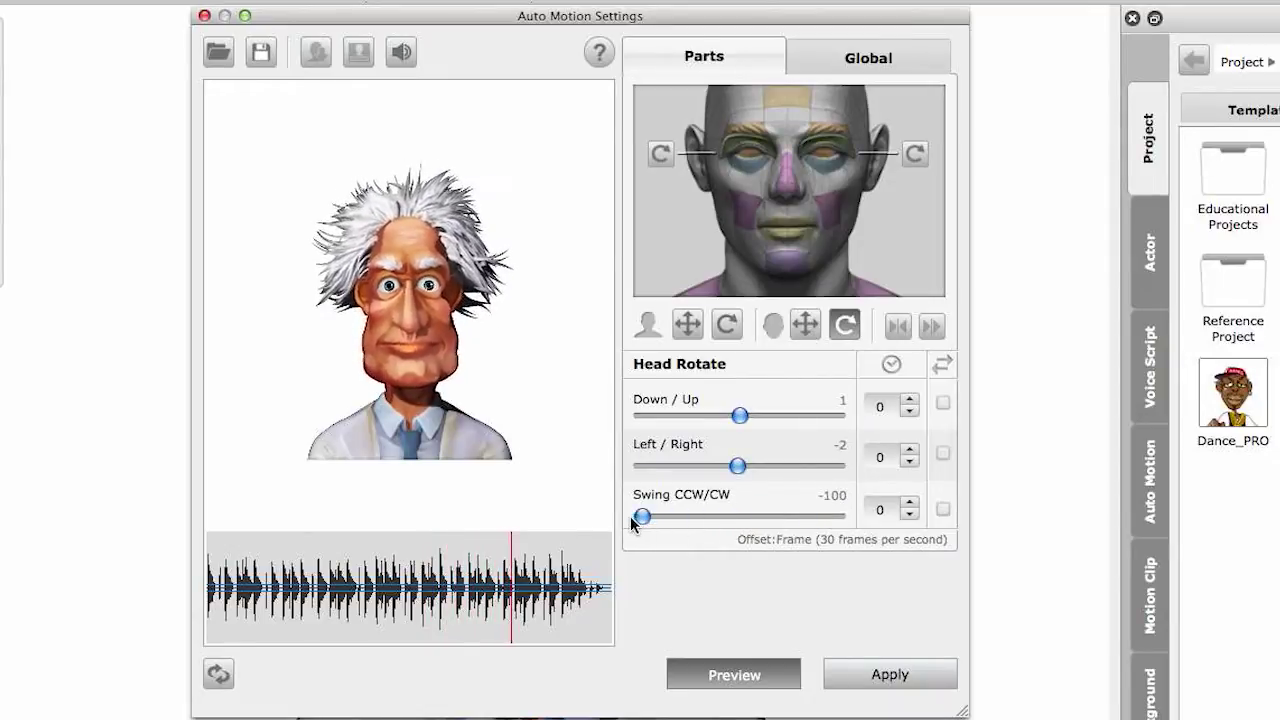
pyautogui.click(748, 677)
# - Reset Head Rotate, preview Head Move Down/Up 49, Left/Right -68, Back/Front 100, then reset it
pyautogui.click(218, 674)
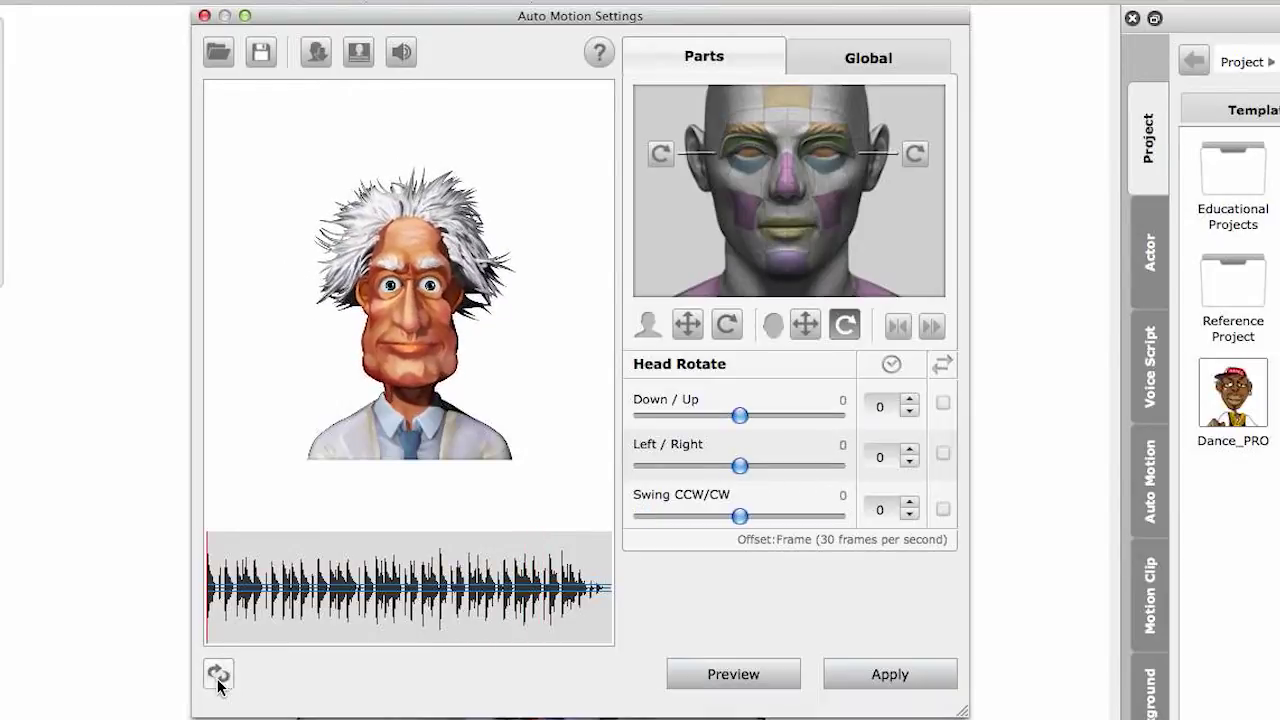
pyautogui.click(801, 330)
pyautogui.click(771, 674)
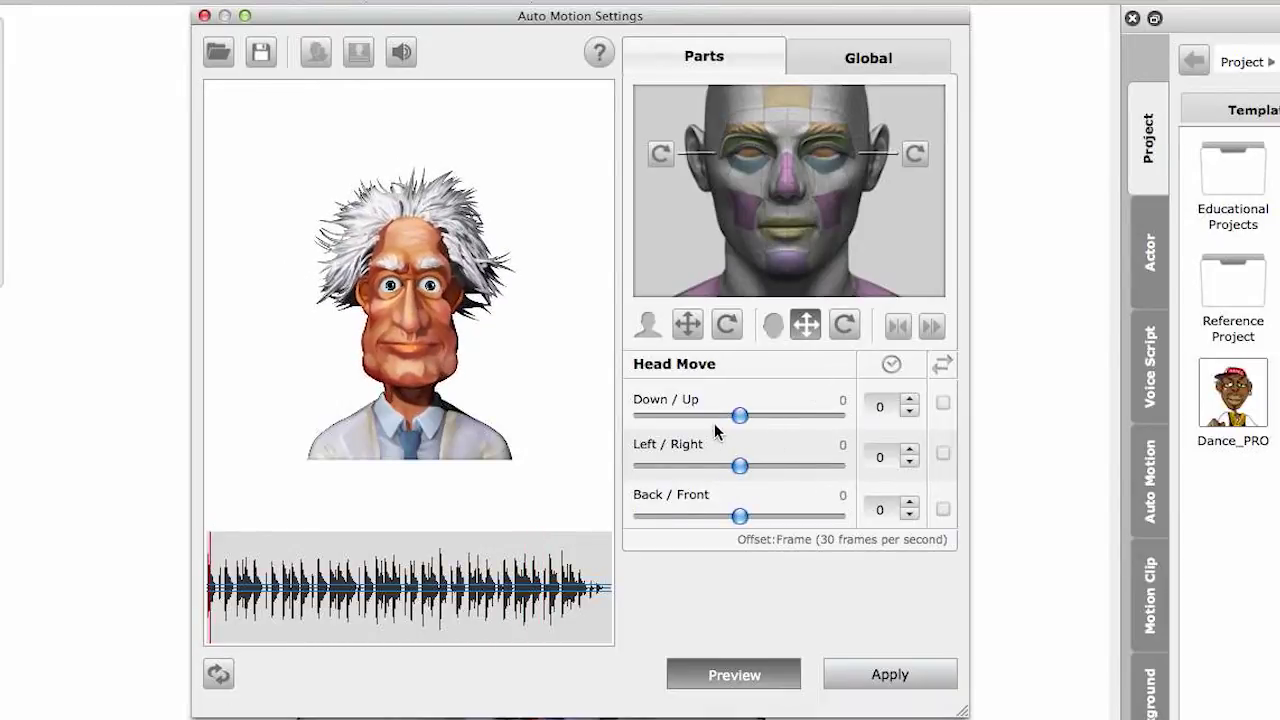
pyautogui.moveTo(738, 416); pyautogui.dragTo(789, 423)
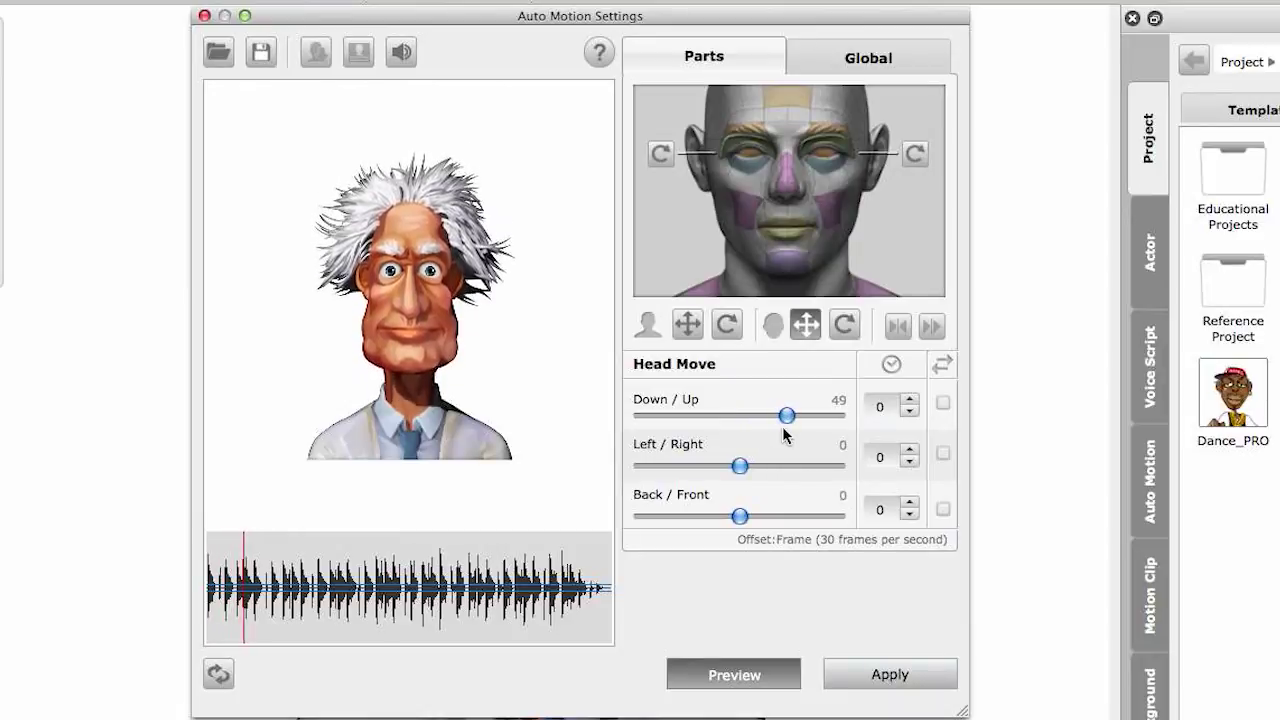
pyautogui.moveTo(740, 468); pyautogui.dragTo(674, 468)
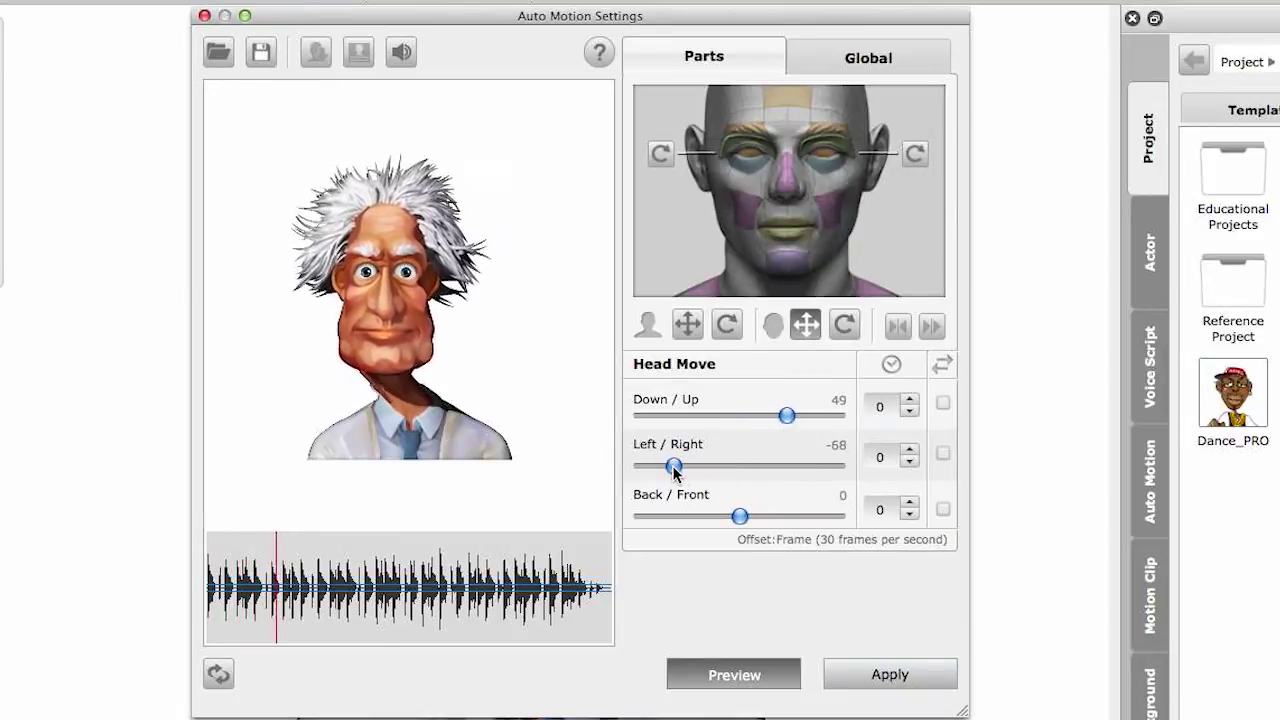
pyautogui.moveTo(740, 518); pyautogui.dragTo(837, 535)
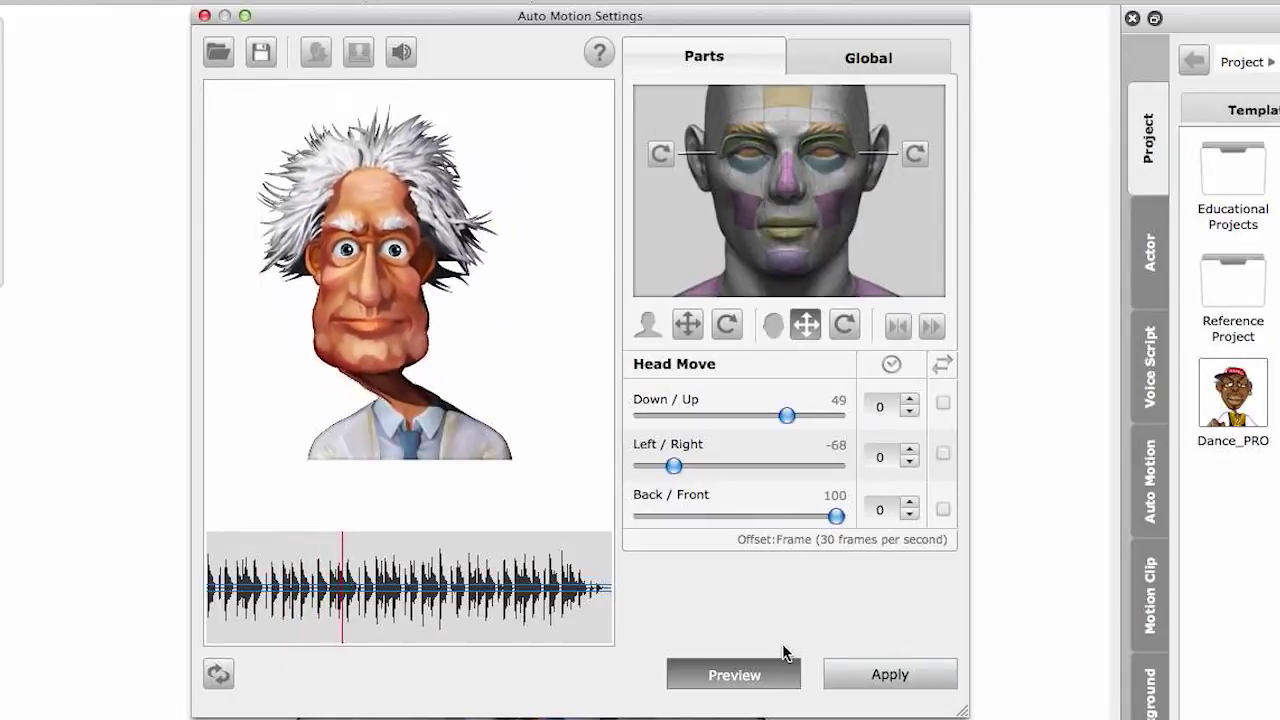
pyautogui.click(757, 676)
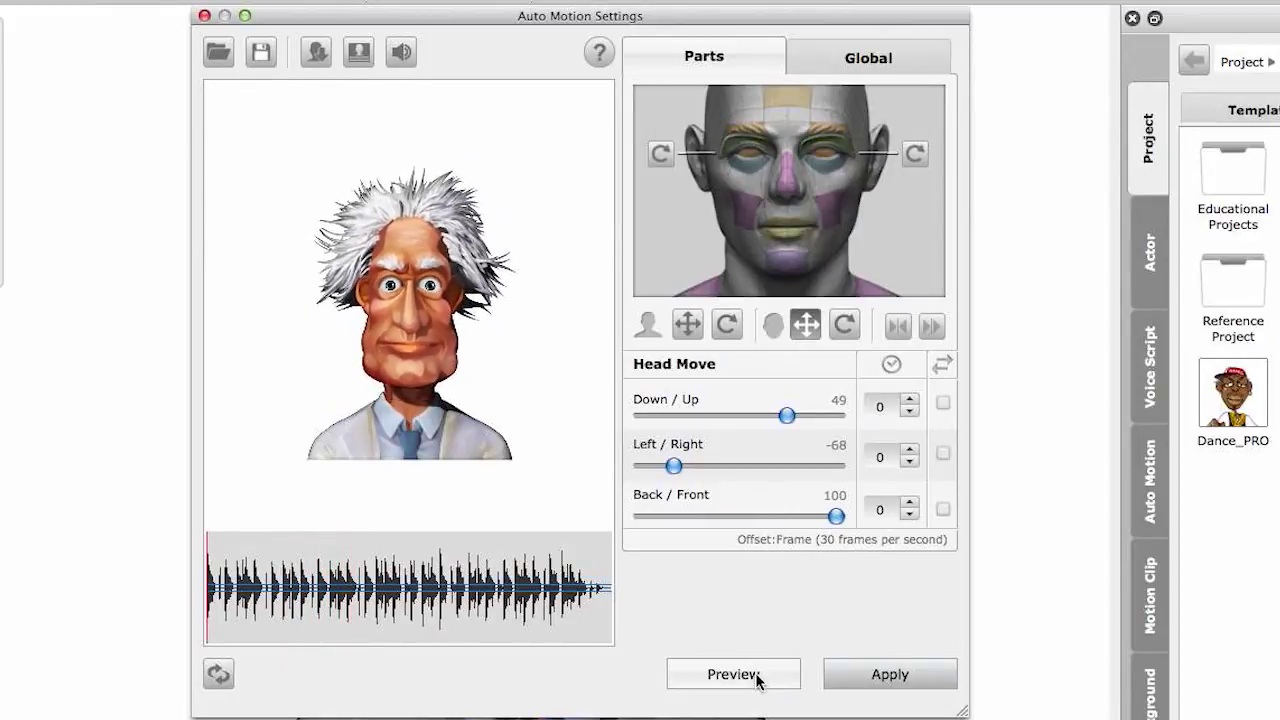
pyautogui.click(218, 674)
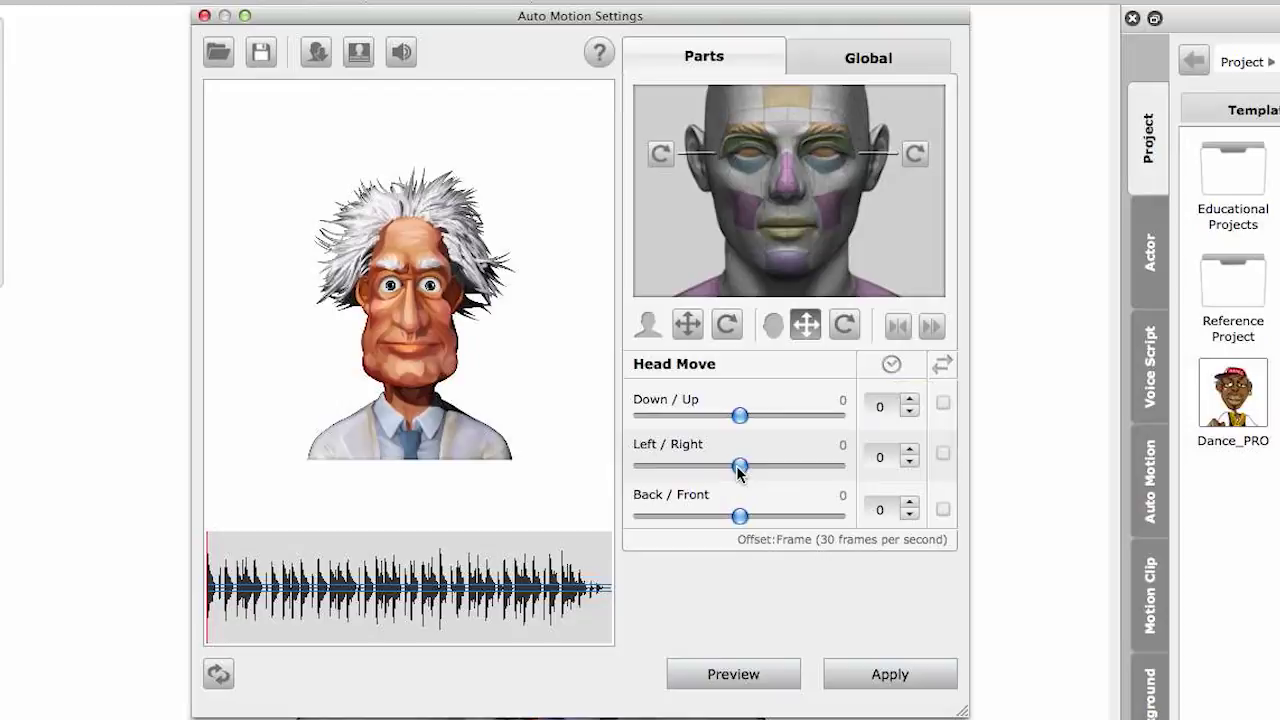
# - Set Head Move Left/Right to 64 with a 10-frame offset, previewed against the music
pyautogui.click(910, 462)
pyautogui.click(910, 462)
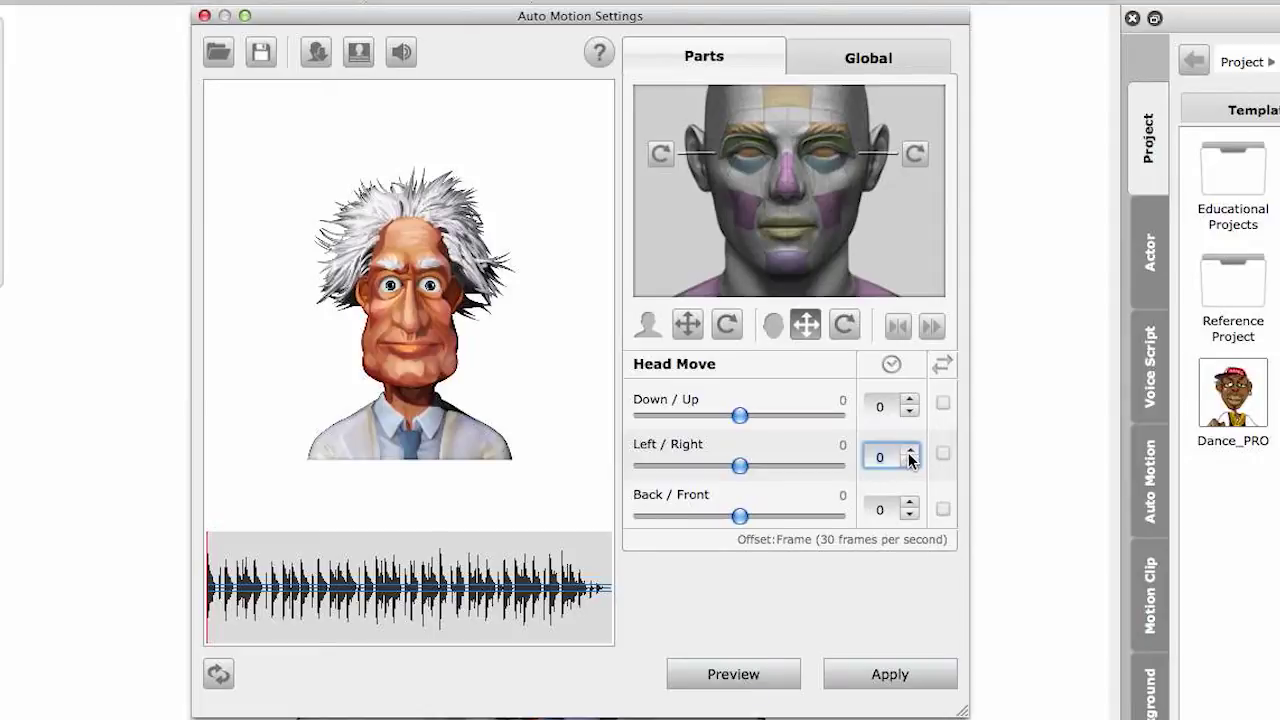
pyautogui.click(734, 678)
pyautogui.moveTo(740, 466); pyautogui.dragTo(801, 468)
pyautogui.click(910, 462)
pyautogui.click(910, 462)
pyautogui.click(910, 462)
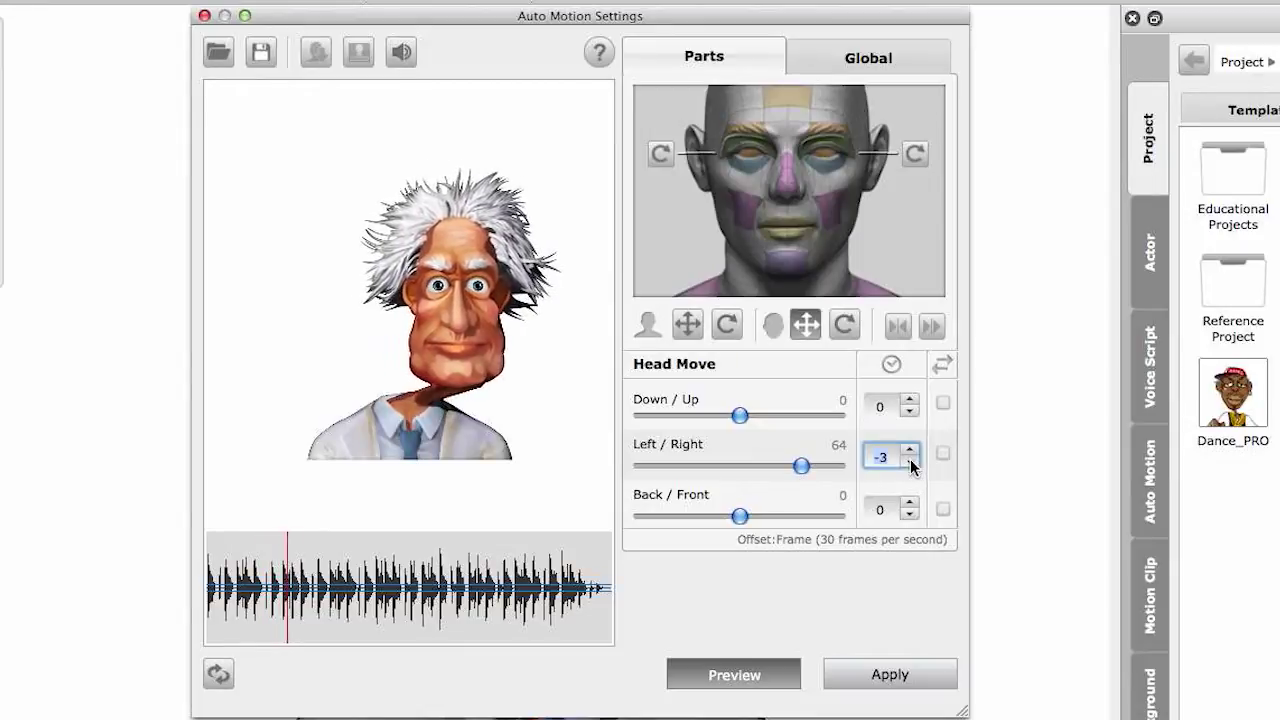
pyautogui.click(910, 462)
pyautogui.click(910, 462)
pyautogui.click(910, 462)
pyautogui.click(910, 462)
pyautogui.click(910, 462)
pyautogui.click(910, 462)
pyautogui.click(910, 462)
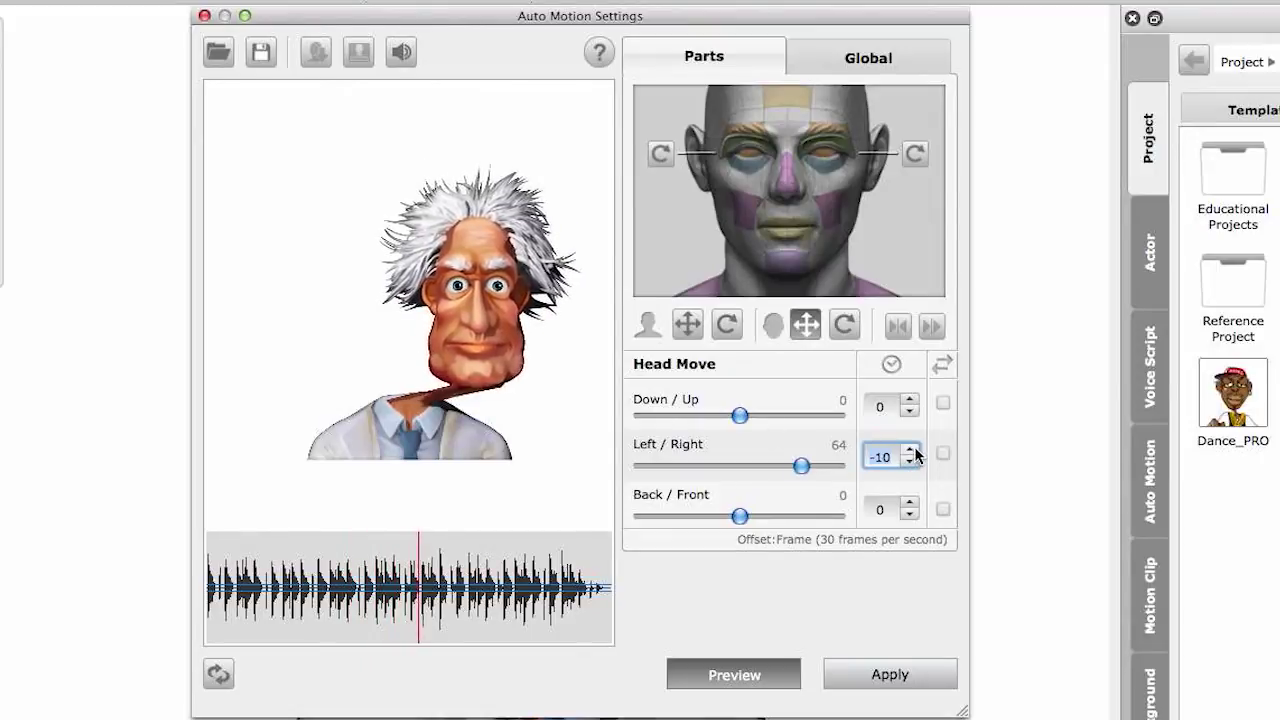
pyautogui.write('2')
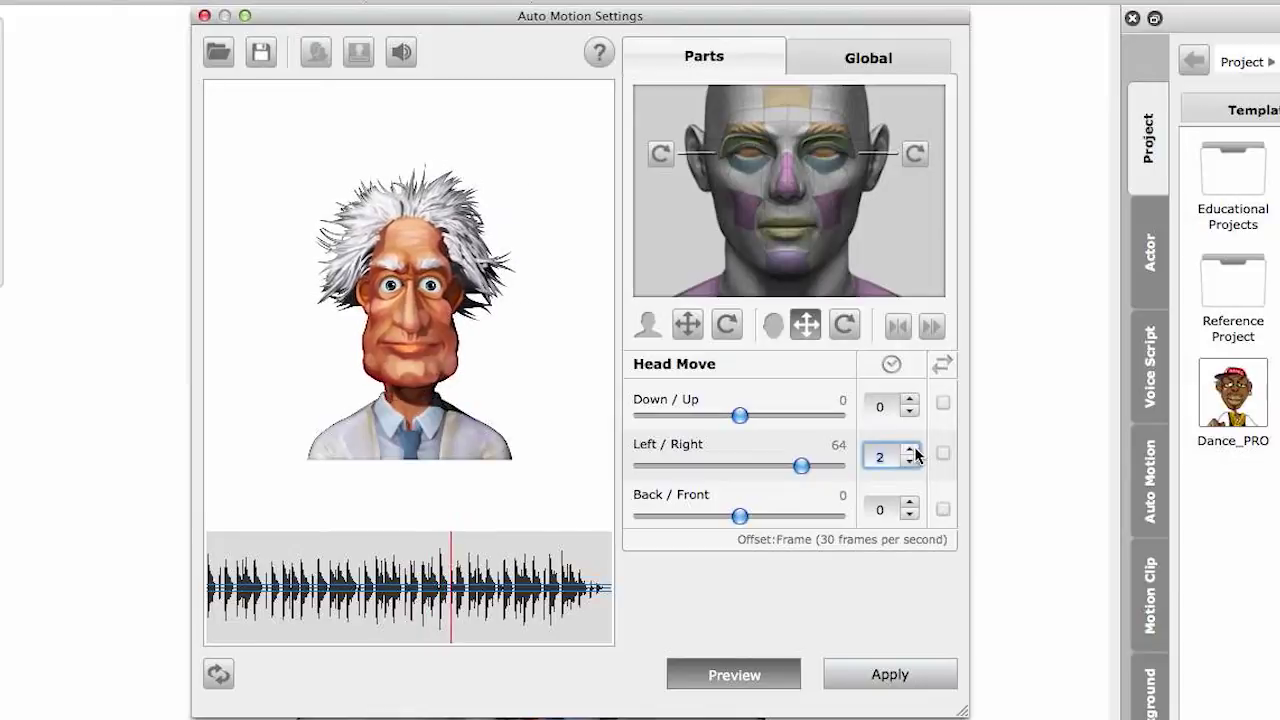
pyautogui.write('0')
pyautogui.press('Return')
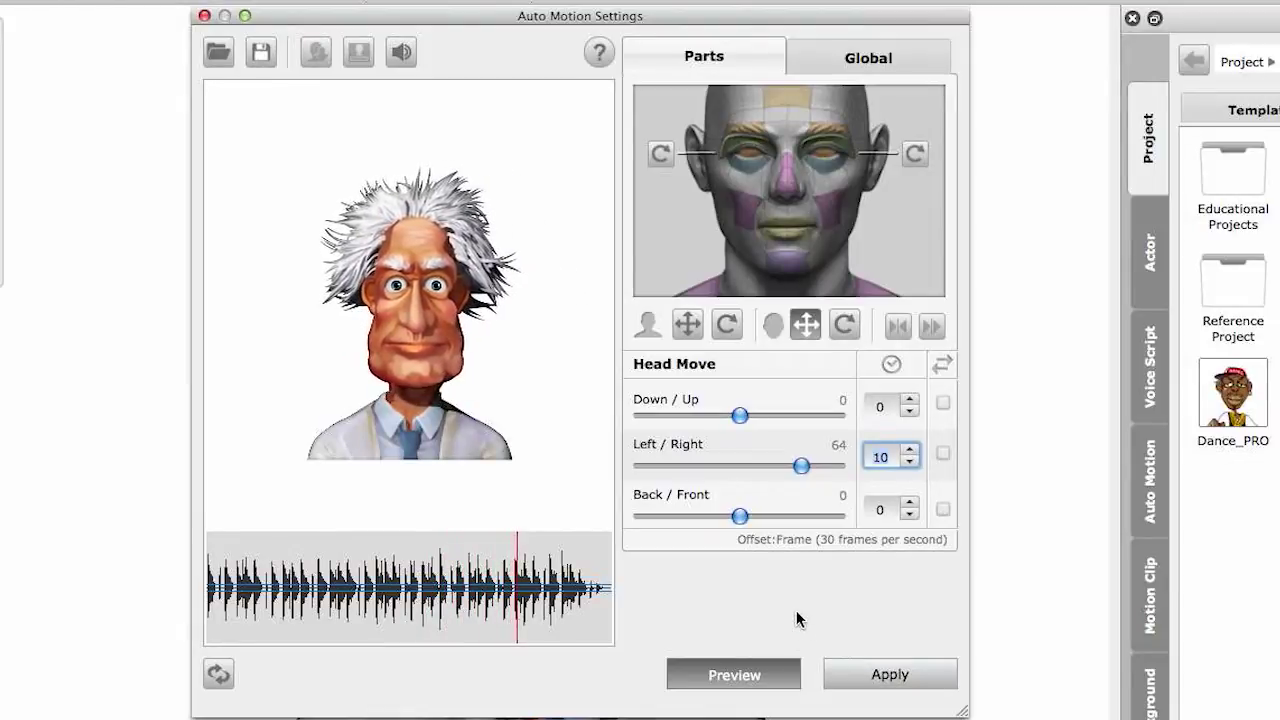
pyautogui.click(757, 677)
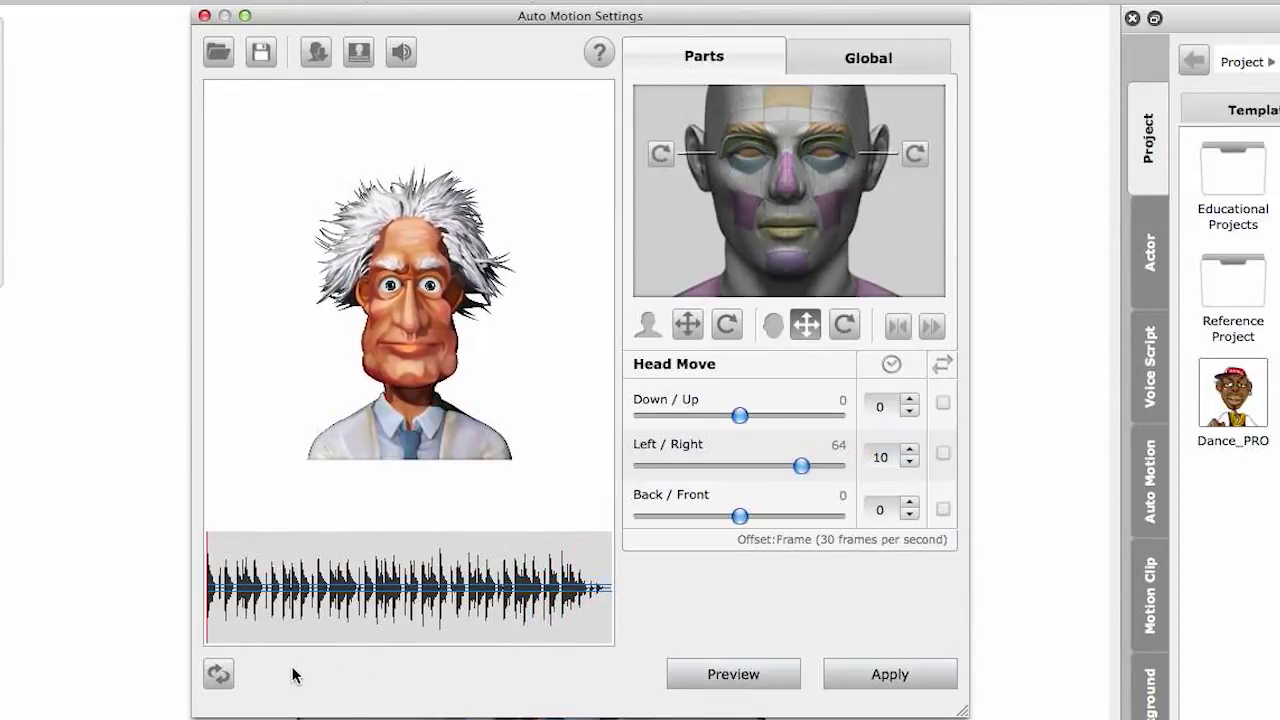
# - Reset Head Move, add Left/Right head movement with a -4 frame offset, and preview it
pyautogui.click(225, 678)
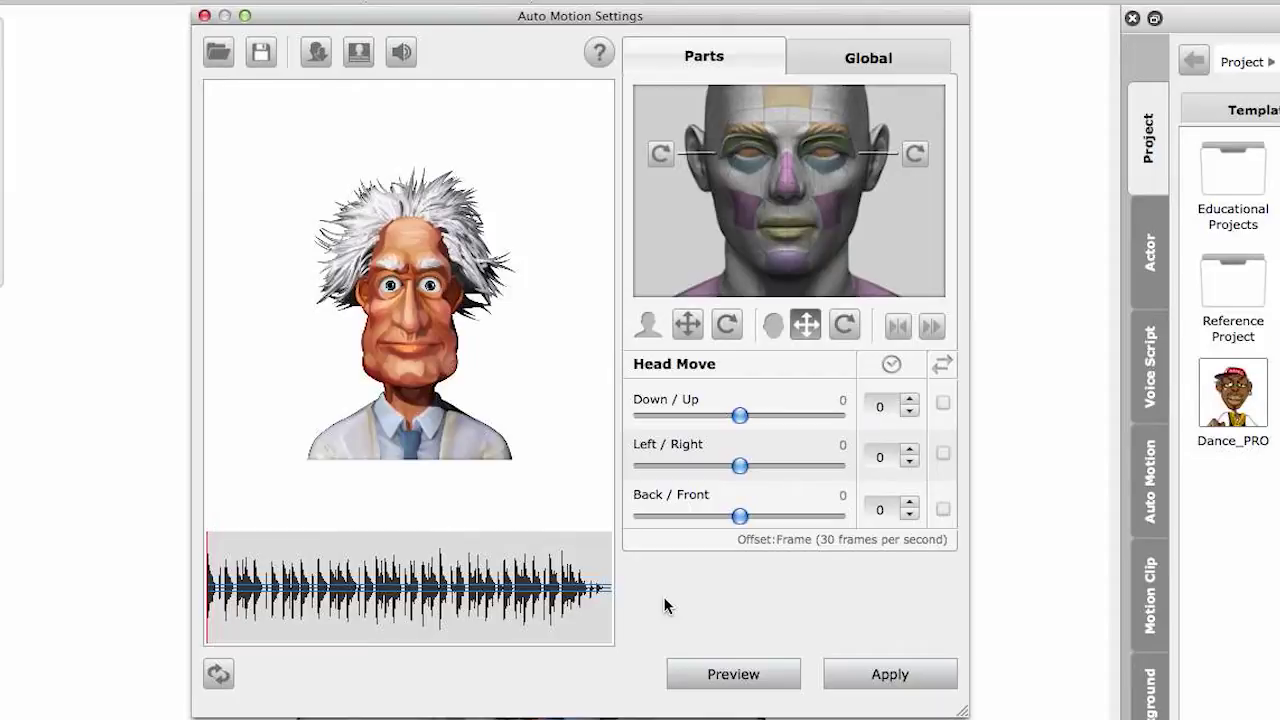
pyautogui.moveTo(738, 468); pyautogui.dragTo(777, 474)
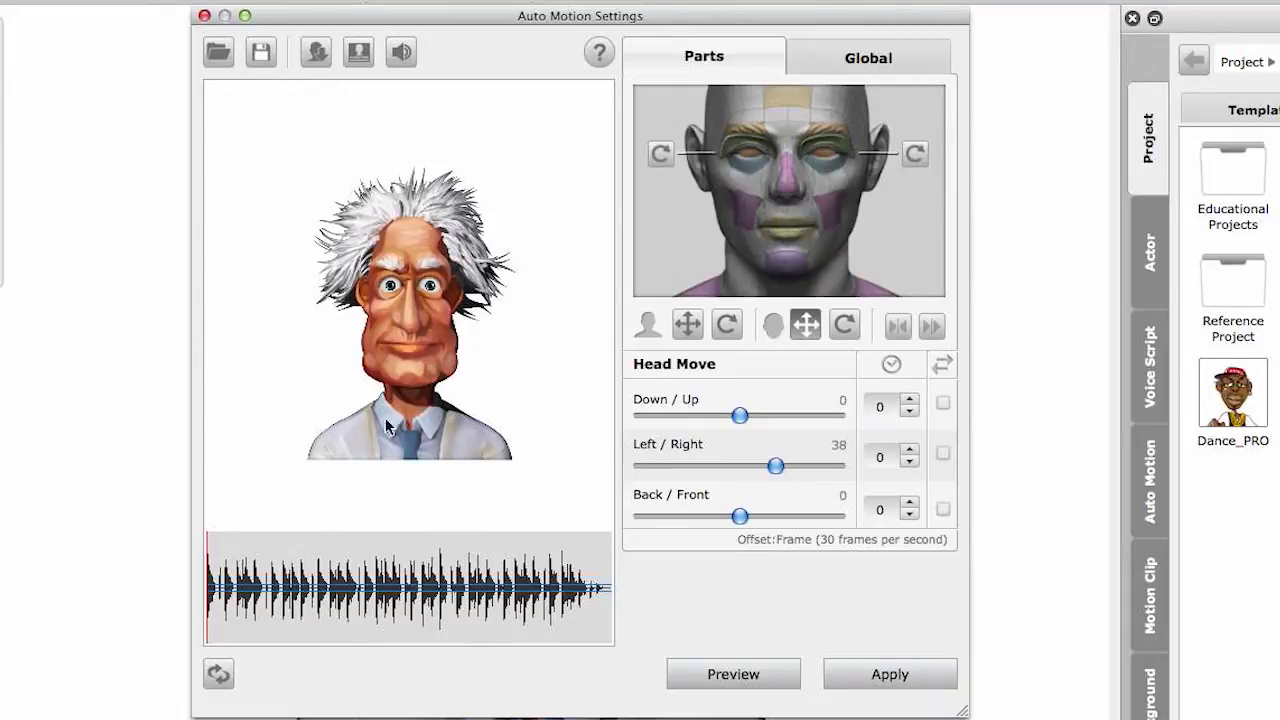
pyautogui.click(737, 674)
pyautogui.click(909, 462)
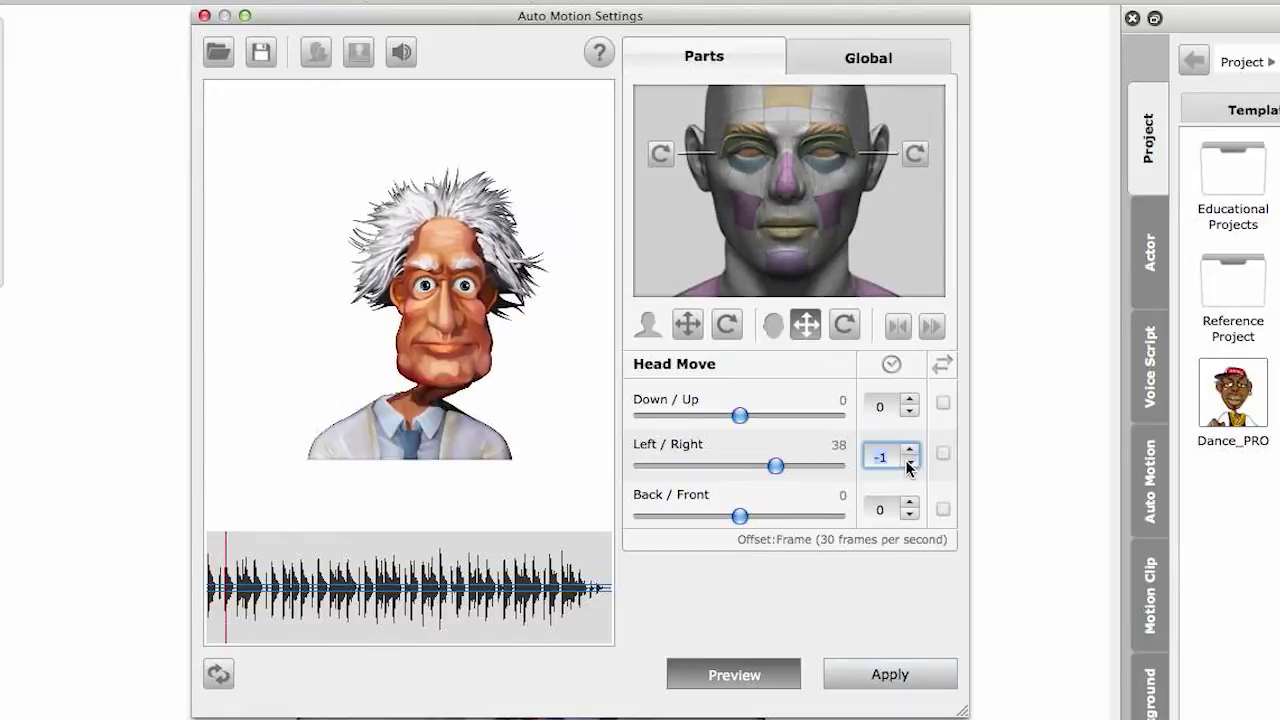
pyautogui.click(909, 462)
pyautogui.click(909, 462)
pyautogui.click(909, 462)
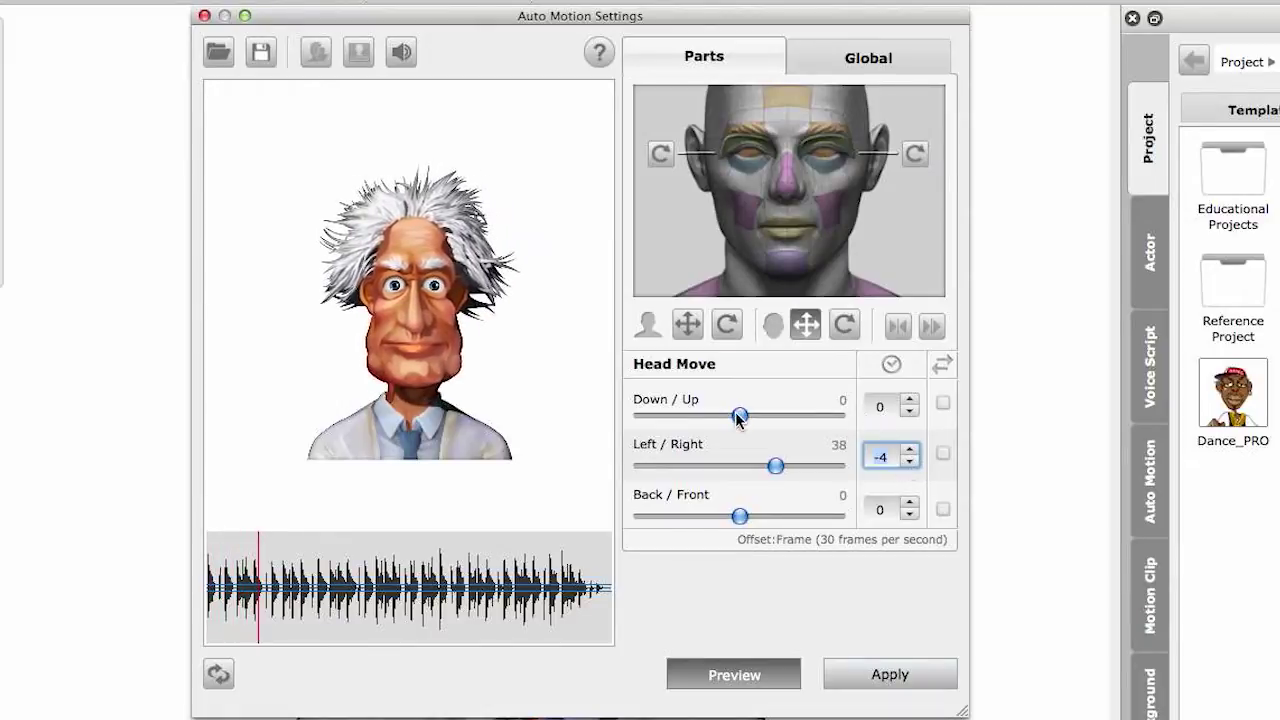
# - Add Down/Up 48 and raise Left/Right to 47, then stop and reset Head Move to 0
pyautogui.moveTo(740, 415); pyautogui.dragTo(786, 418)
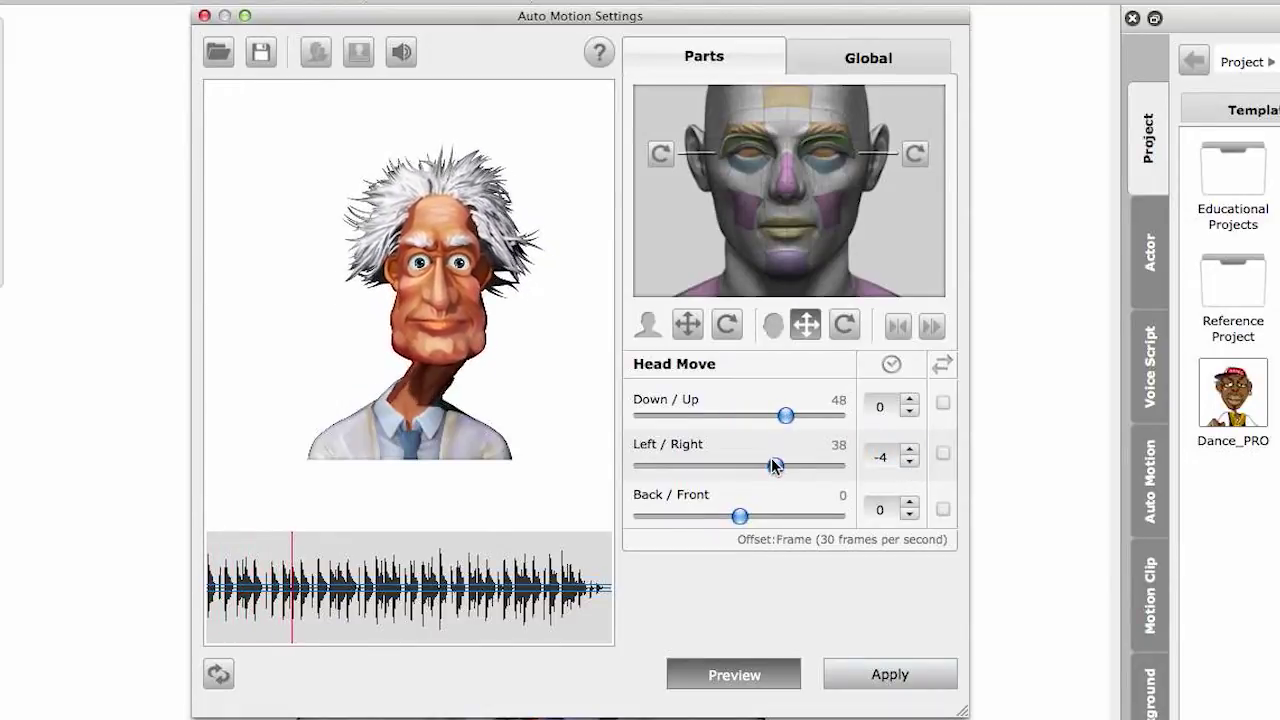
pyautogui.moveTo(775, 466); pyautogui.dragTo(782, 472)
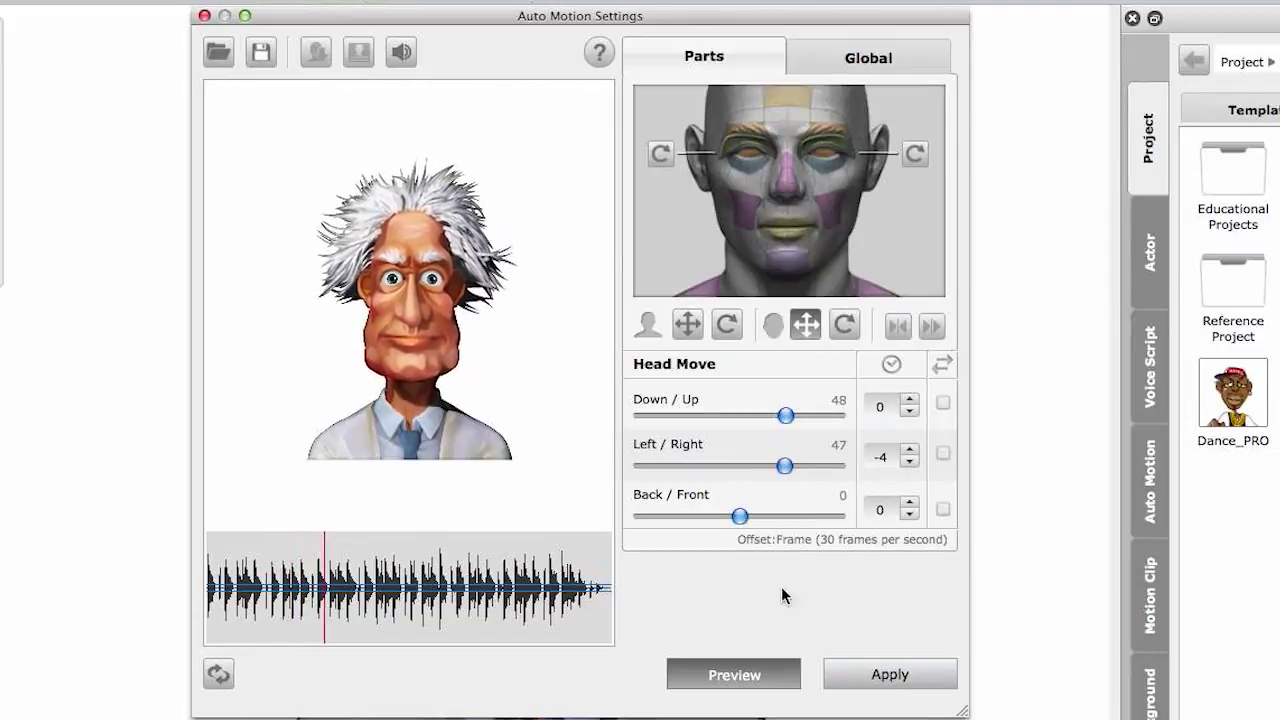
pyautogui.click(773, 677)
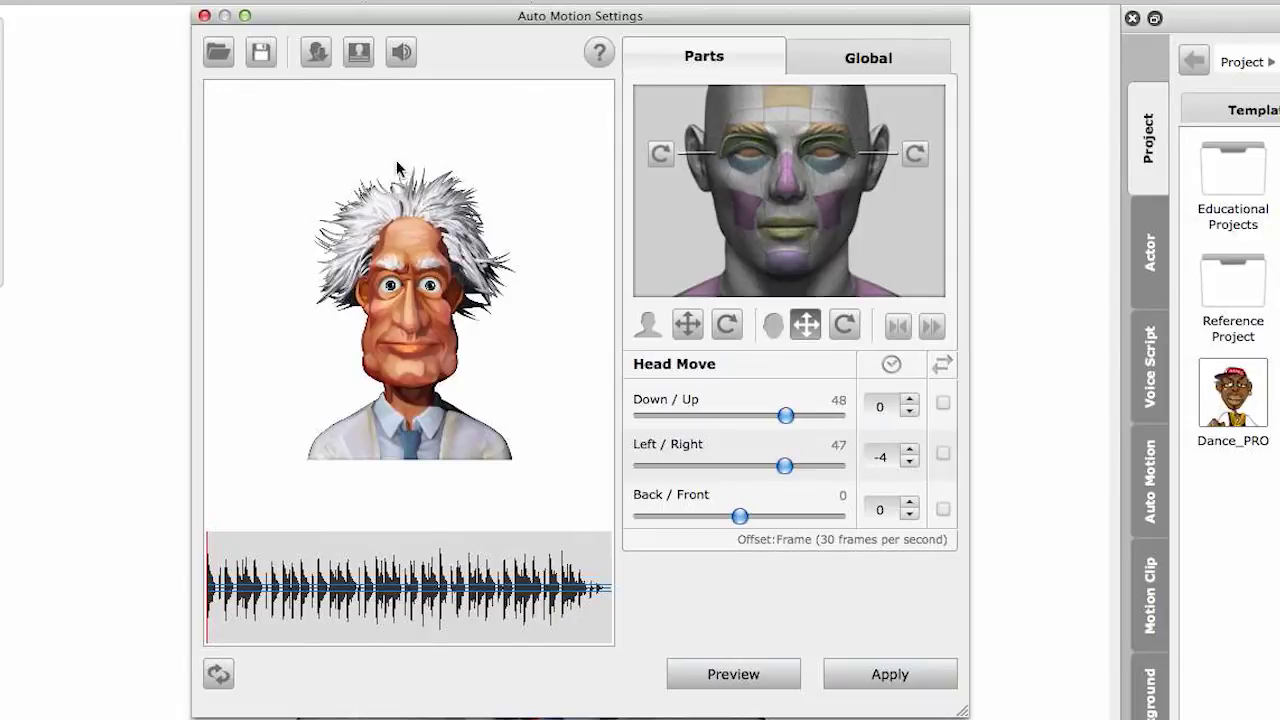
pyautogui.click(220, 676)
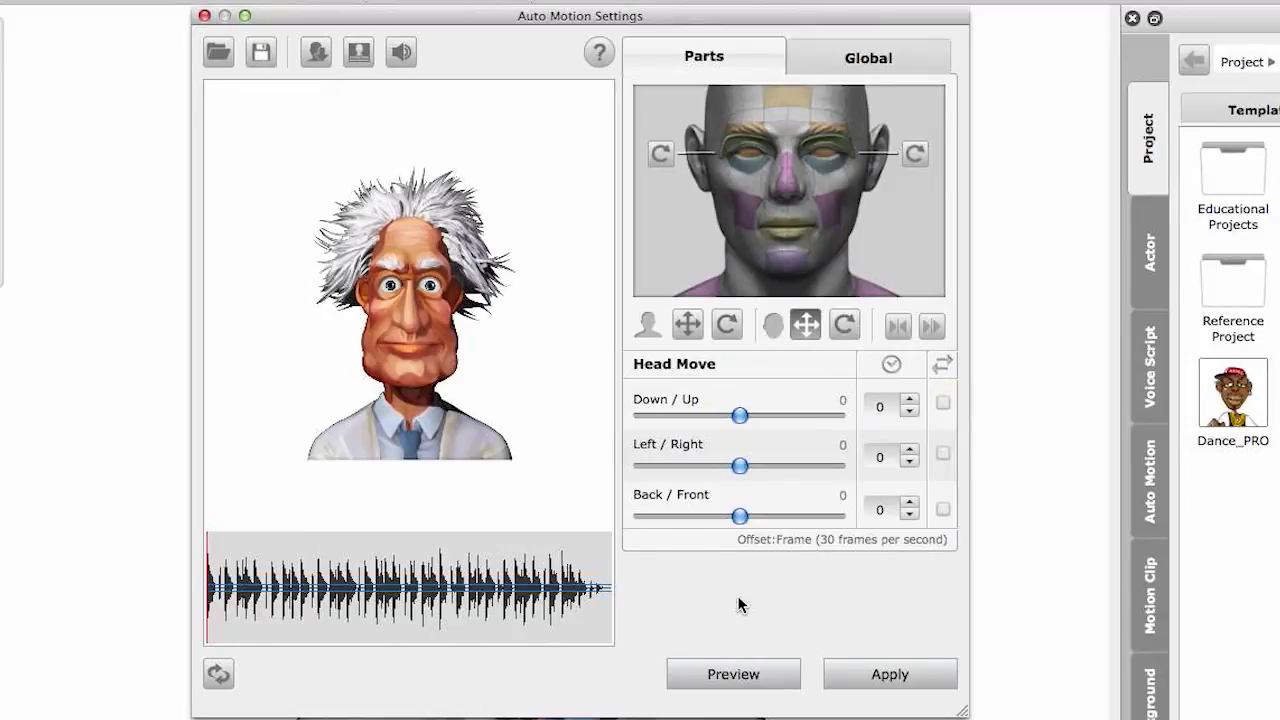
# - Set Head Move Left/Right to -77 with Pingpong enabled, previewed against the music
pyautogui.moveTo(745, 482); pyautogui.dragTo(666, 470)
pyautogui.click(748, 677)
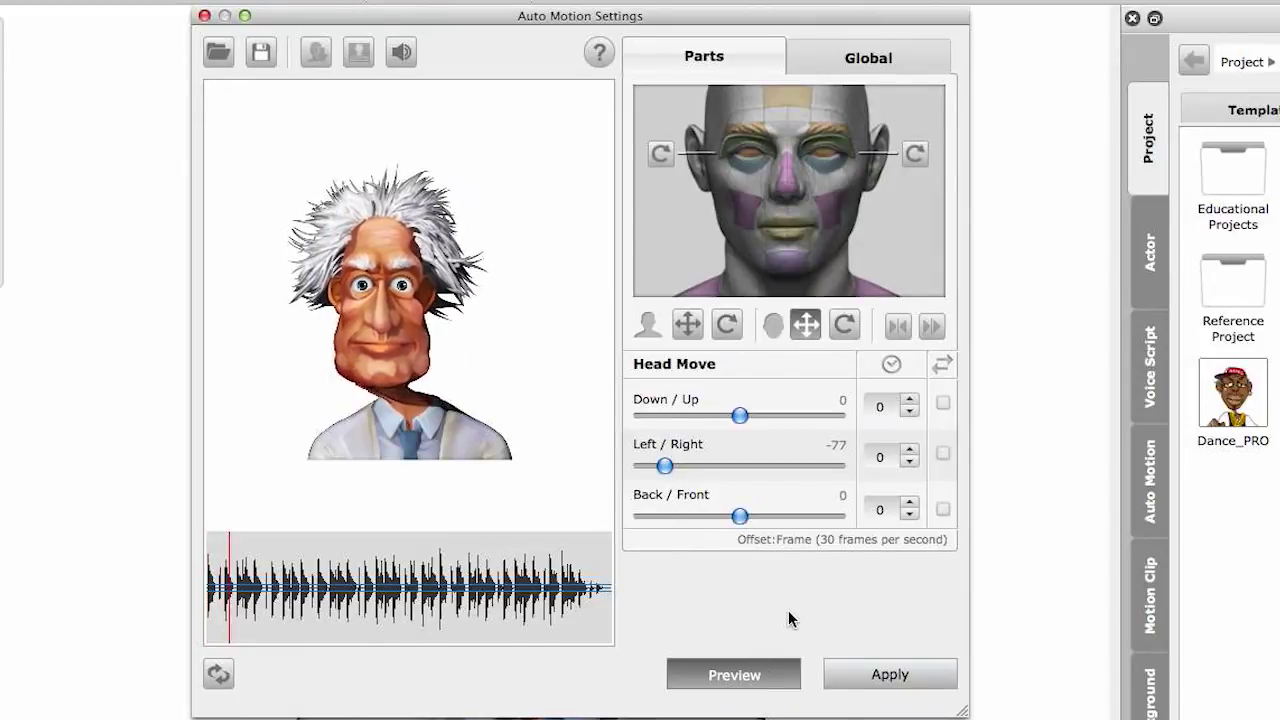
pyautogui.click(943, 453)
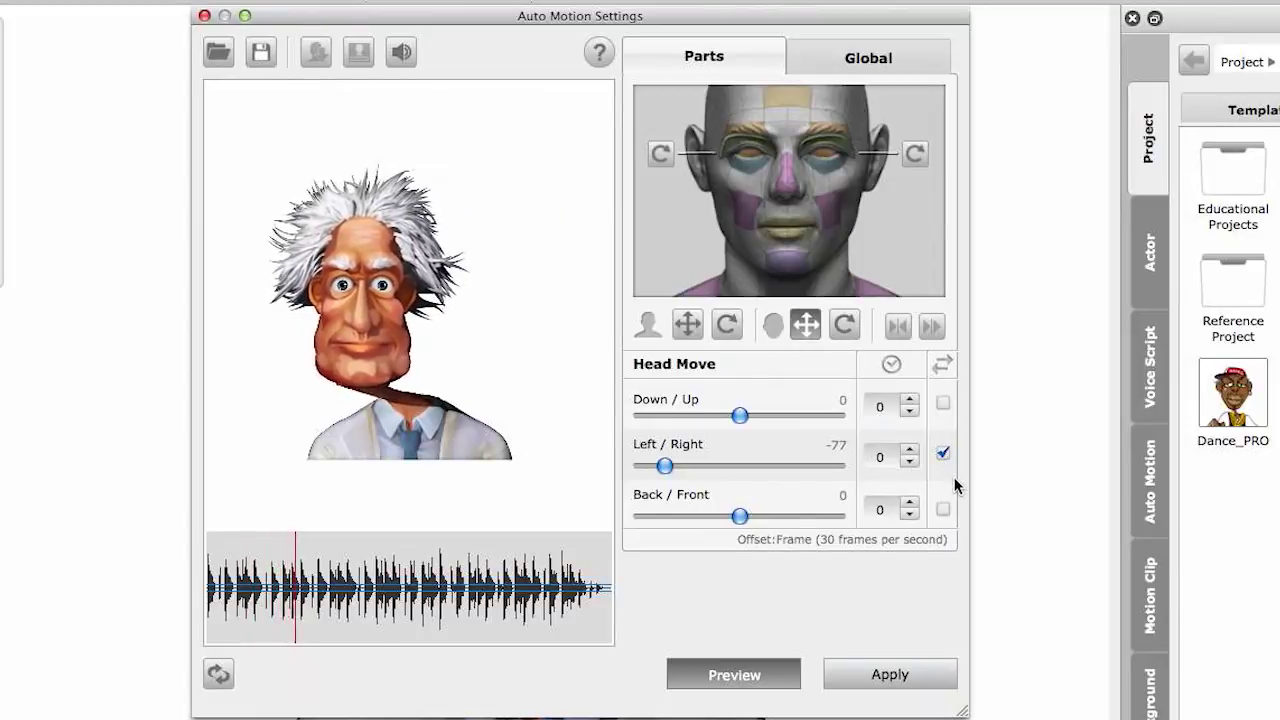
pyautogui.click(775, 678)
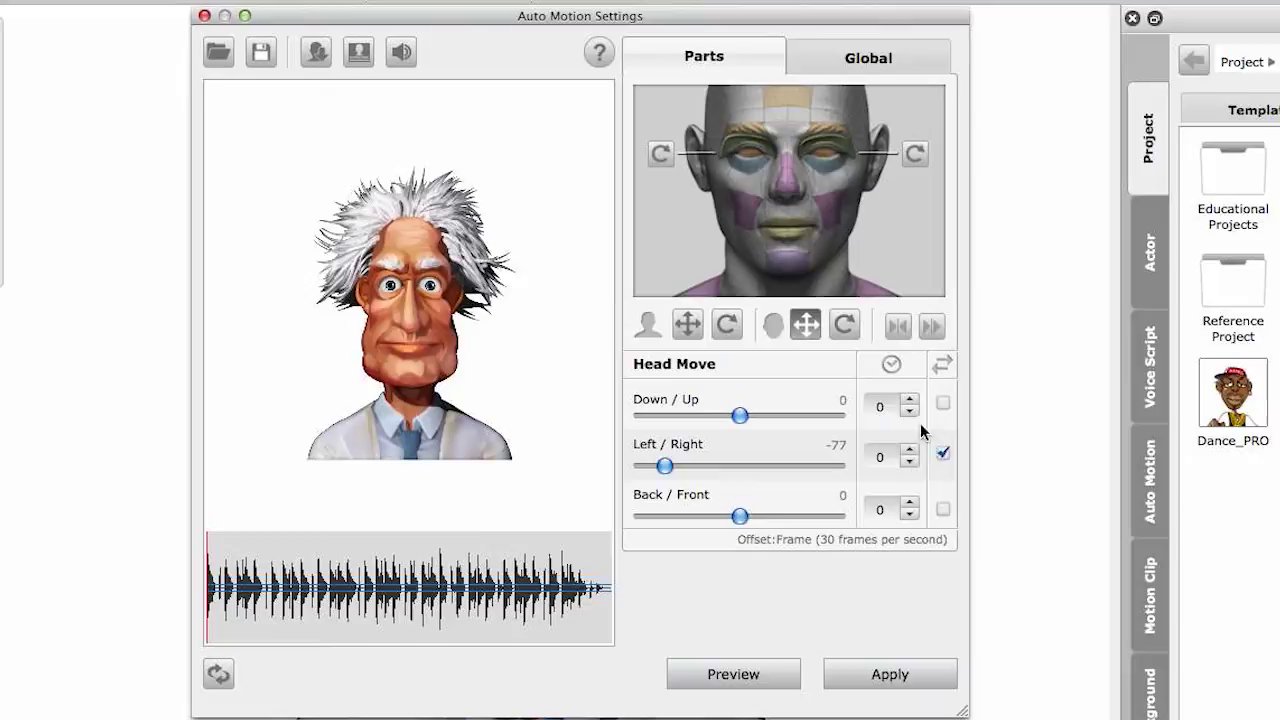
# - Toggle the Left/Right Pingpong checkbox and reset all Head Move values to 0
pyautogui.click(942, 456)
pyautogui.click(942, 456)
pyautogui.click(219, 676)
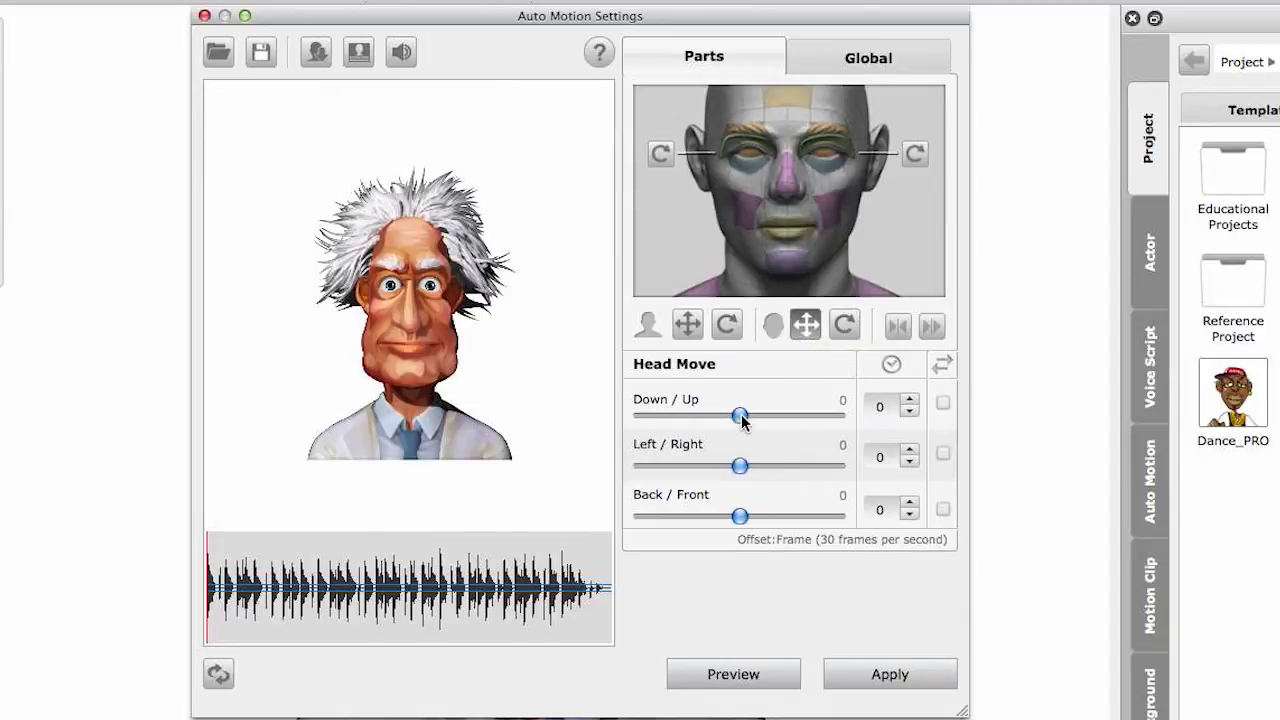
# - Set Head Move Down/Up to 63 with a -5 frame offset and preview it
pyautogui.moveTo(741, 419); pyautogui.dragTo(800, 418)
pyautogui.click(910, 412)
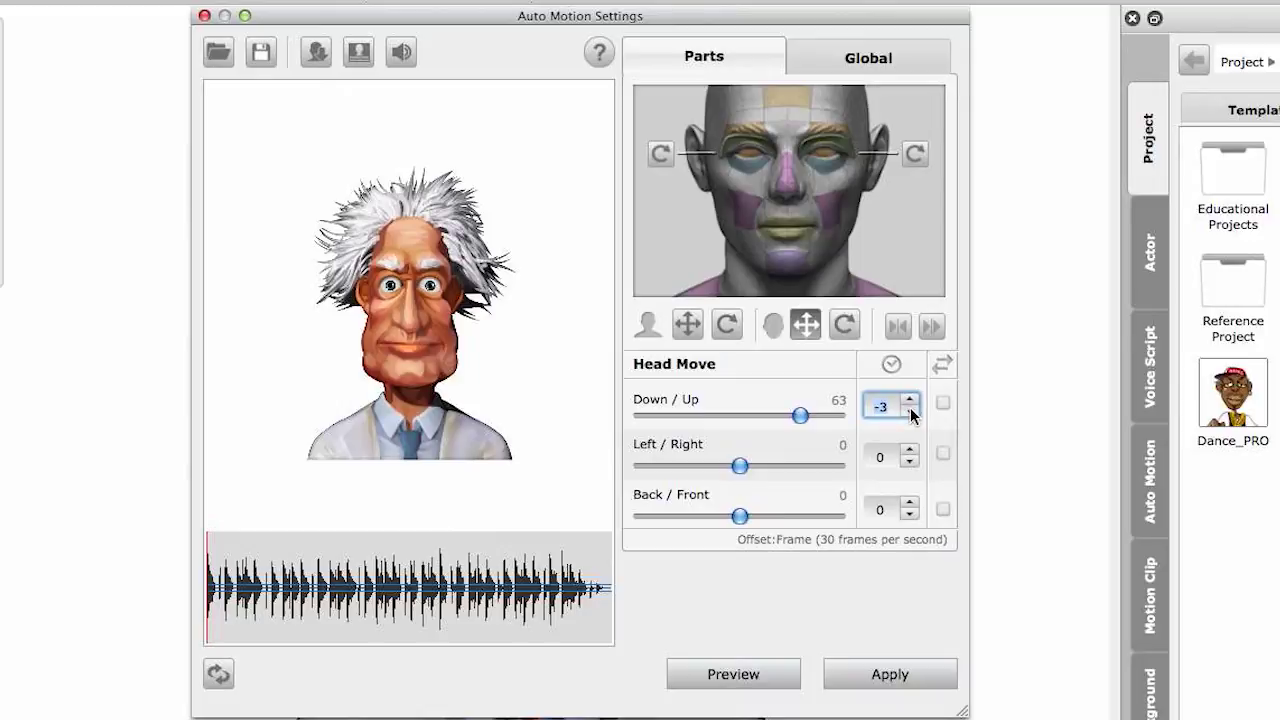
pyautogui.click(910, 412)
pyautogui.click(740, 677)
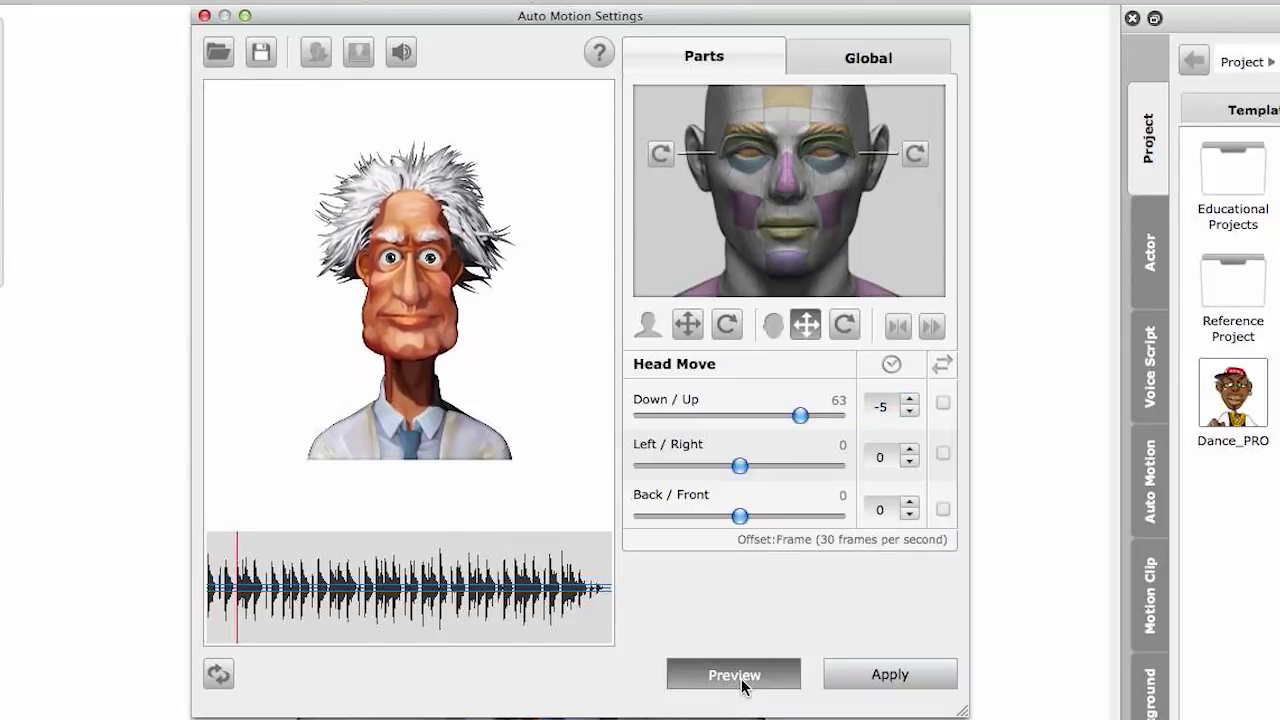
pyautogui.click(742, 683)
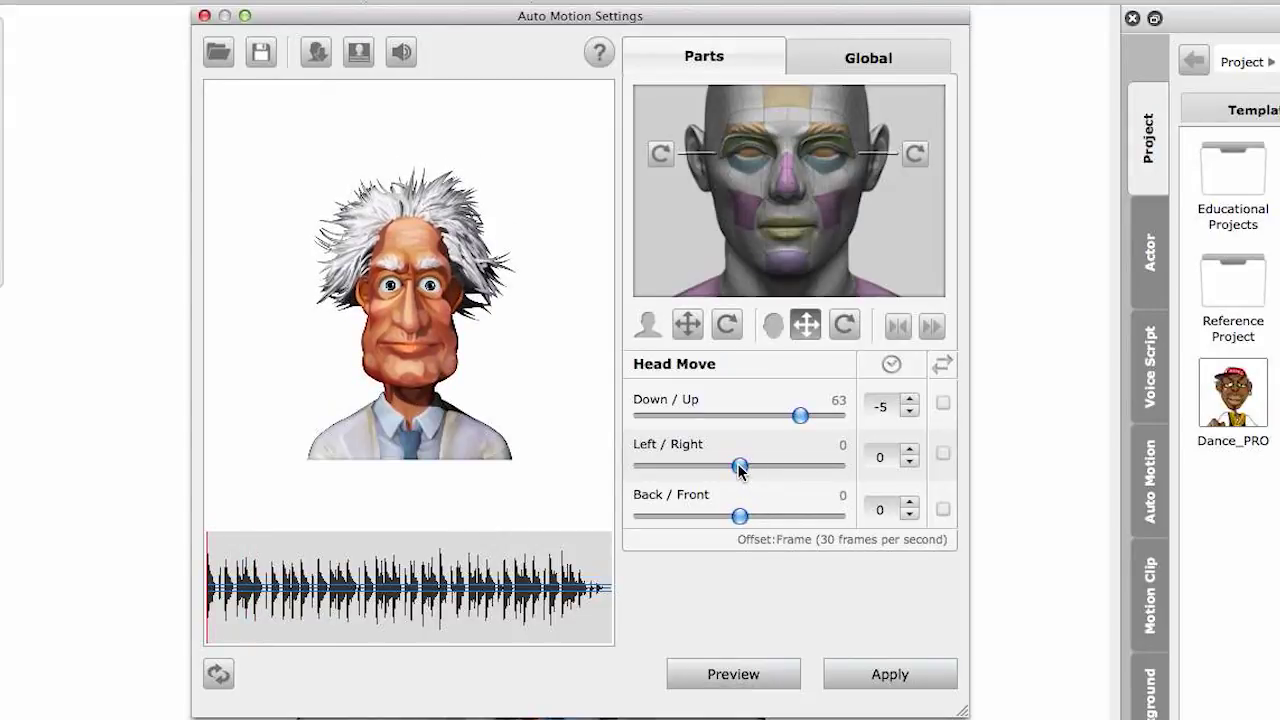
# - Add ping-ponged Left/Right head movement of 18 and preview it with the music
pyautogui.moveTo(740, 467); pyautogui.dragTo(757, 467)
pyautogui.click(943, 457)
pyautogui.click(767, 674)
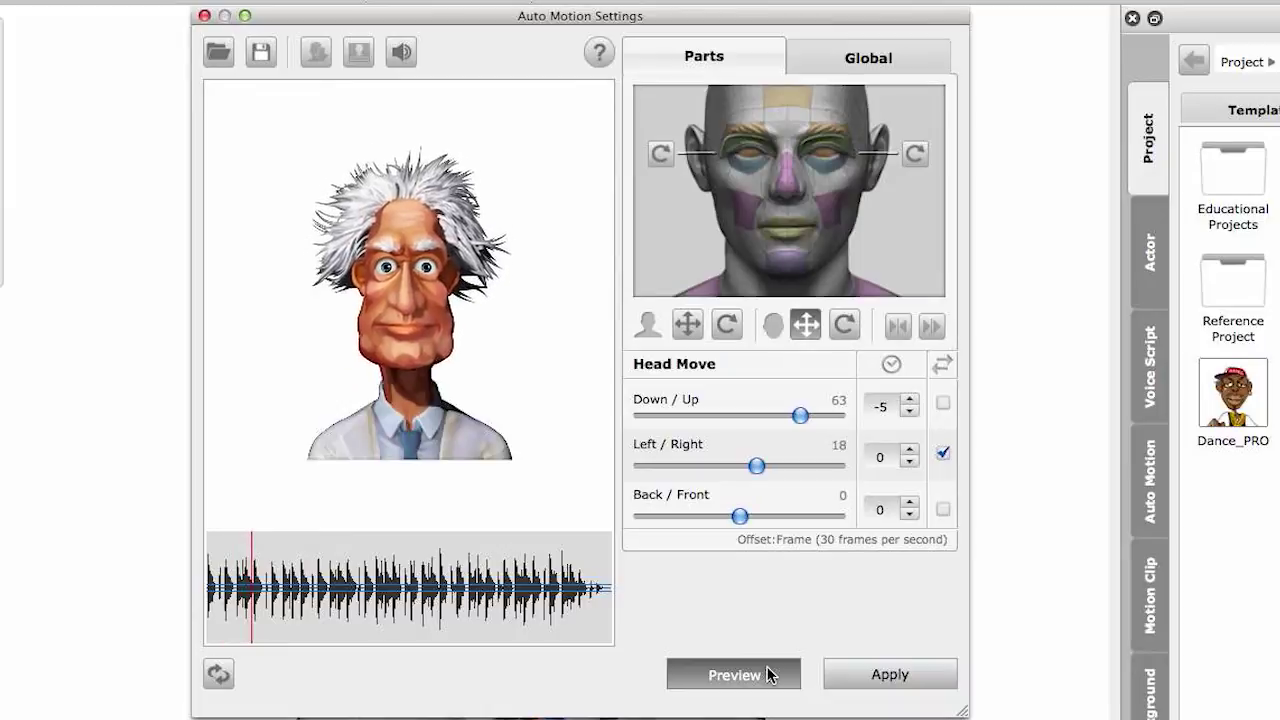
pyautogui.click(767, 674)
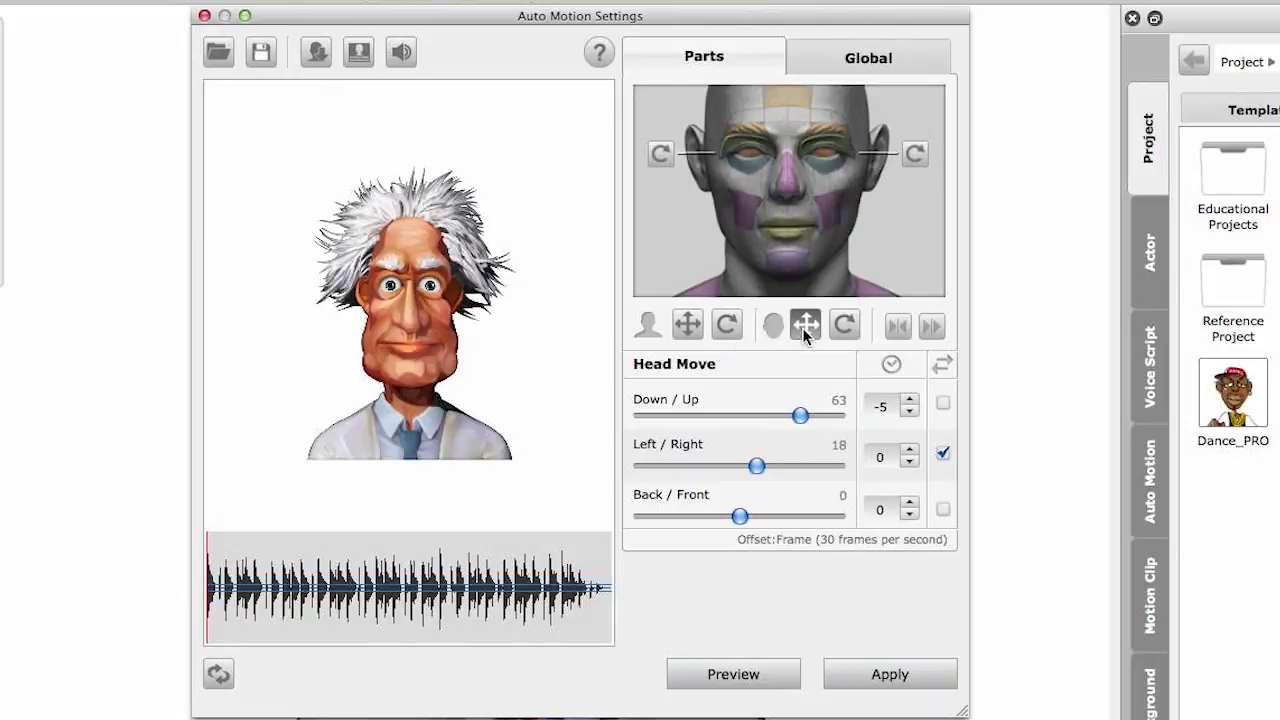
pyautogui.click(844, 327)
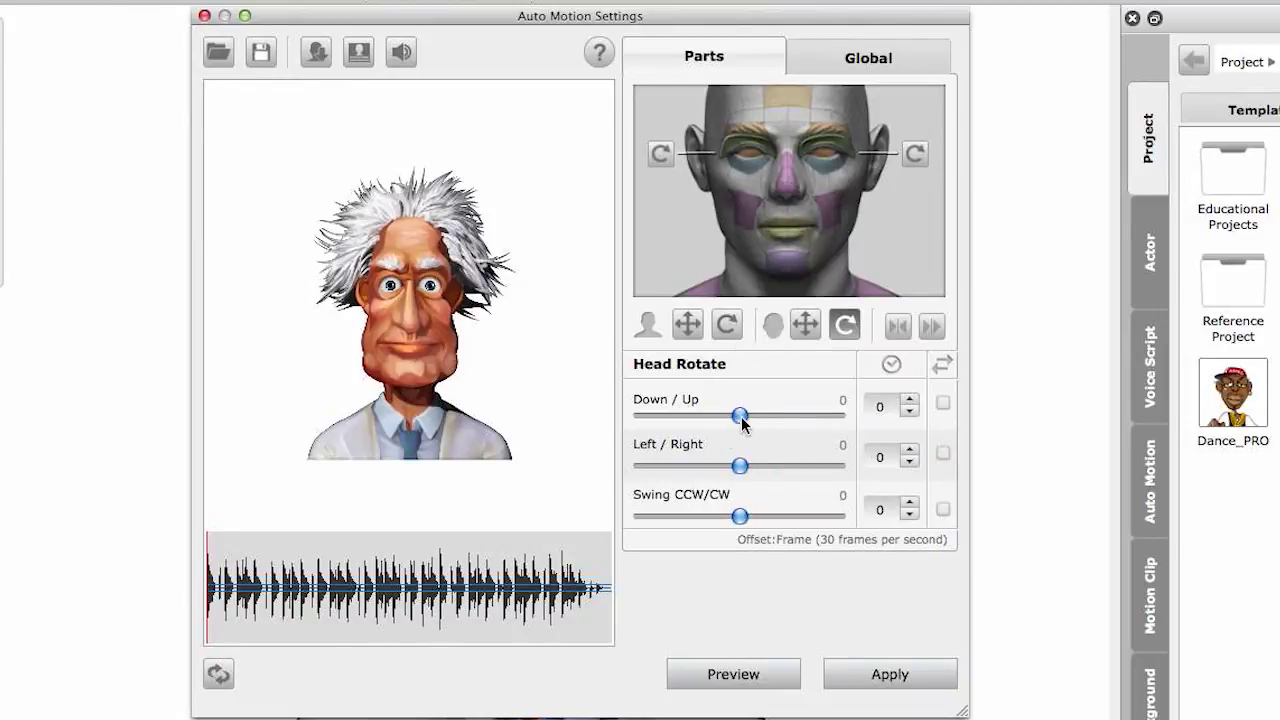
# - Give Head Rotate a strong Down/Up rotation of 63 with a -5 frame offset and preview it
pyautogui.moveTo(739, 416); pyautogui.dragTo(801, 421)
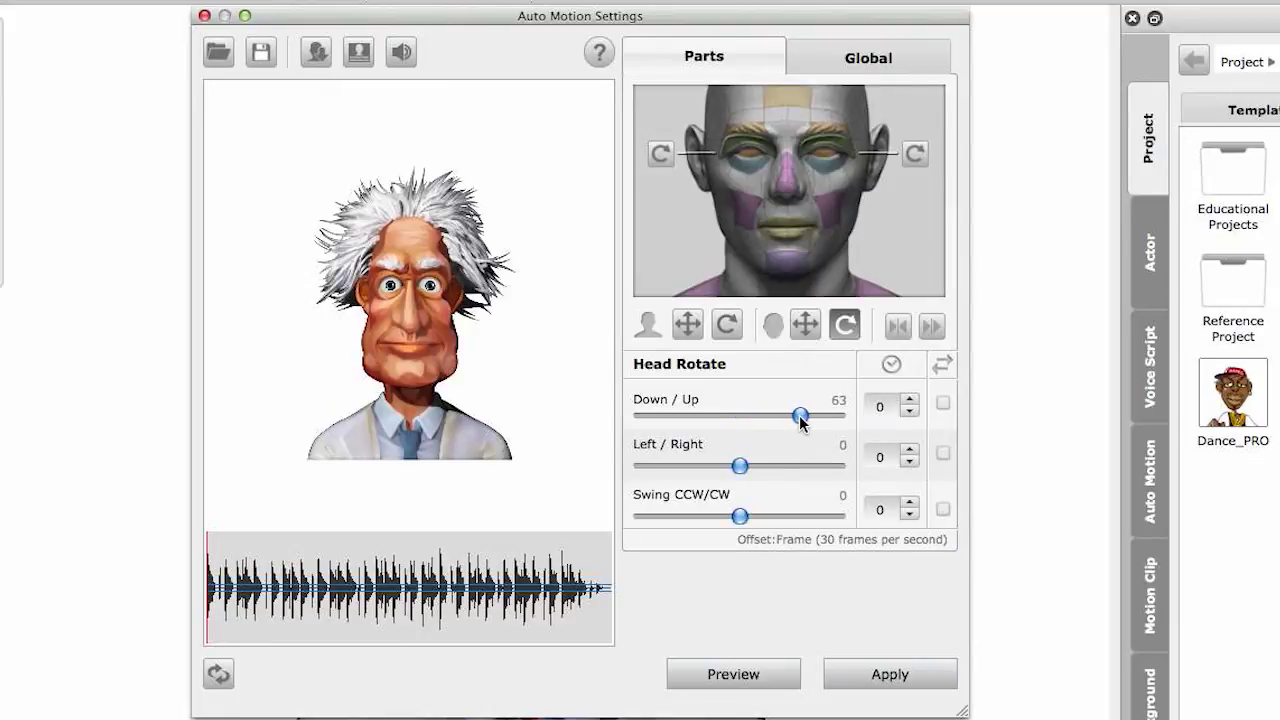
pyautogui.click(909, 413)
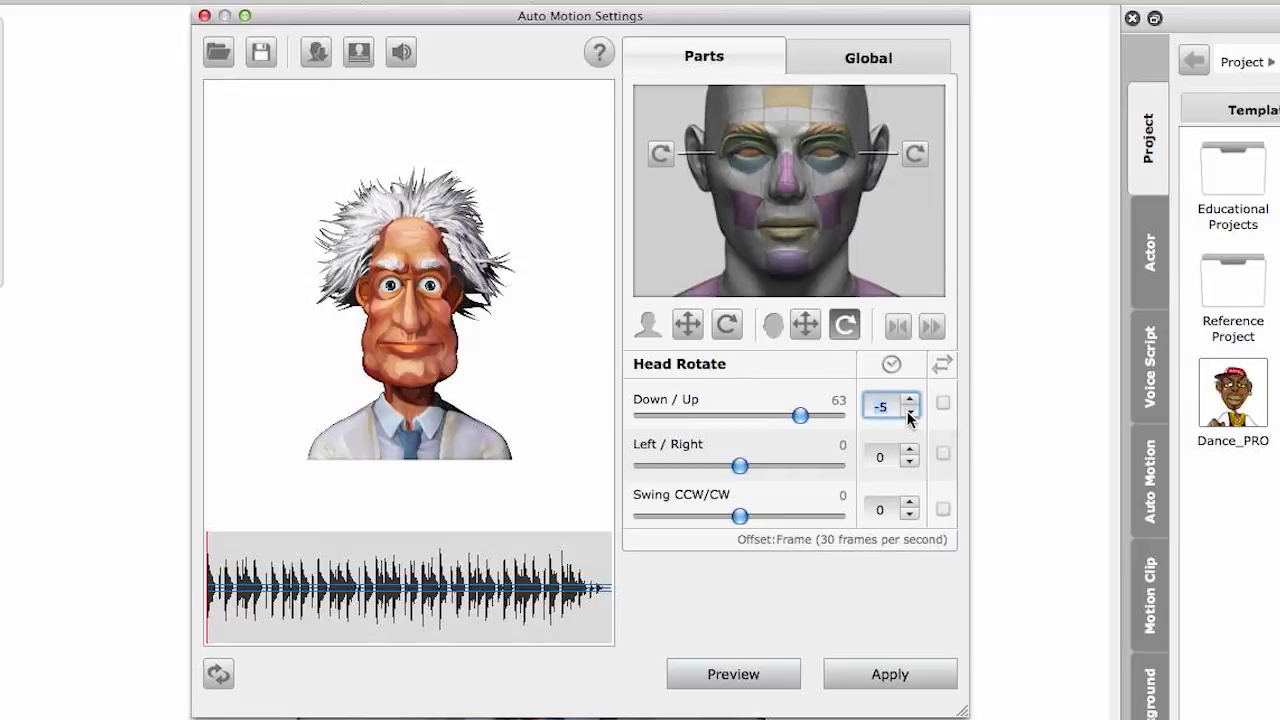
pyautogui.click(765, 676)
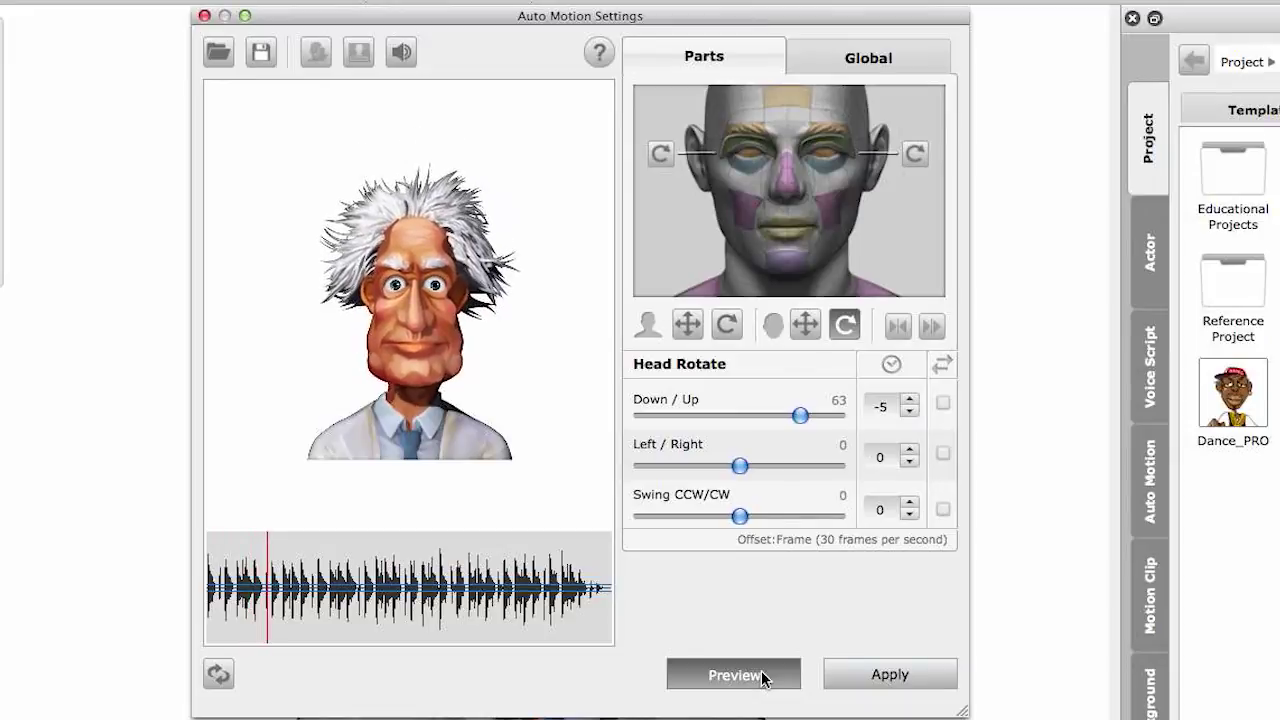
pyautogui.click(764, 676)
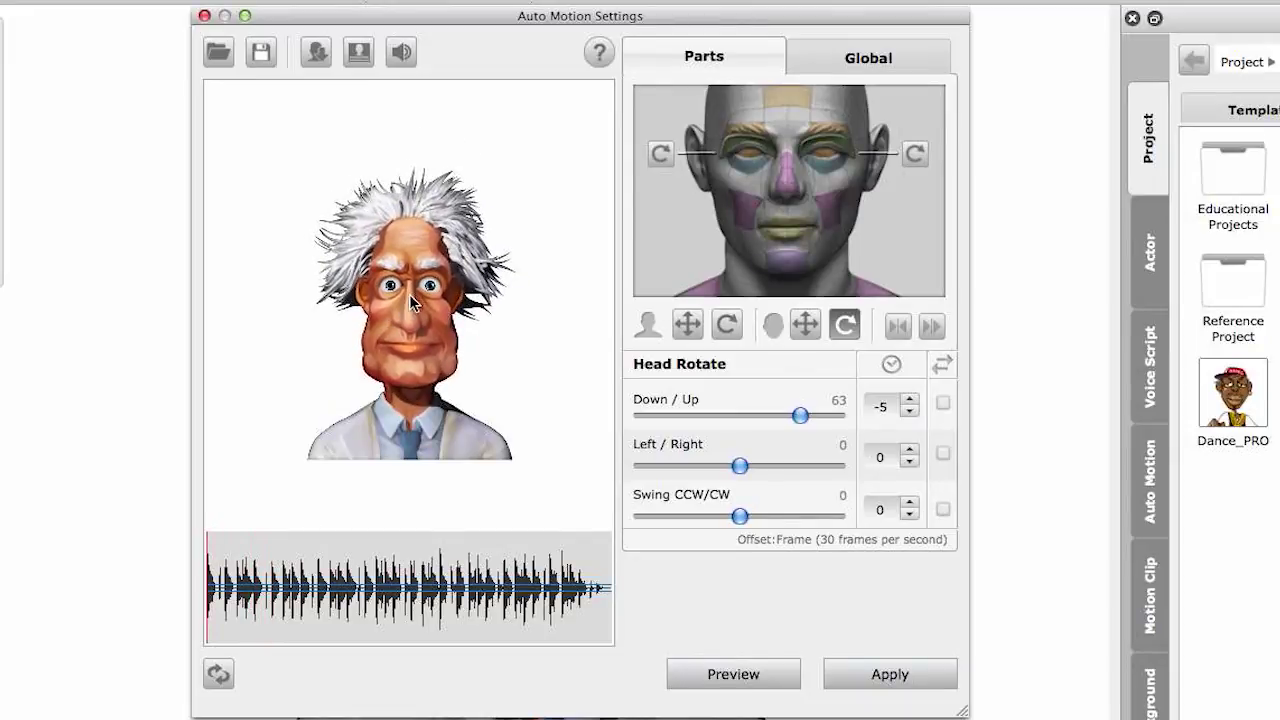
# - Set Head Rotate Left/Right to 18 and preview it against the music
pyautogui.click(805, 326)
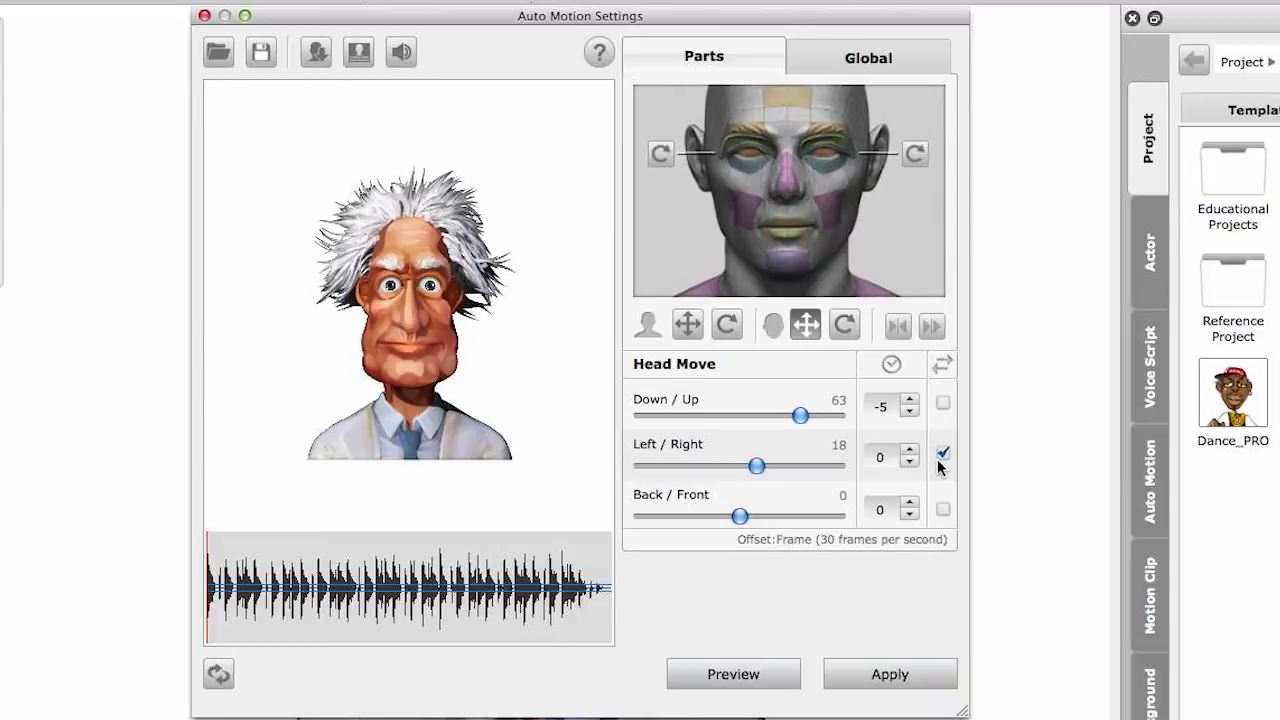
pyautogui.click(846, 328)
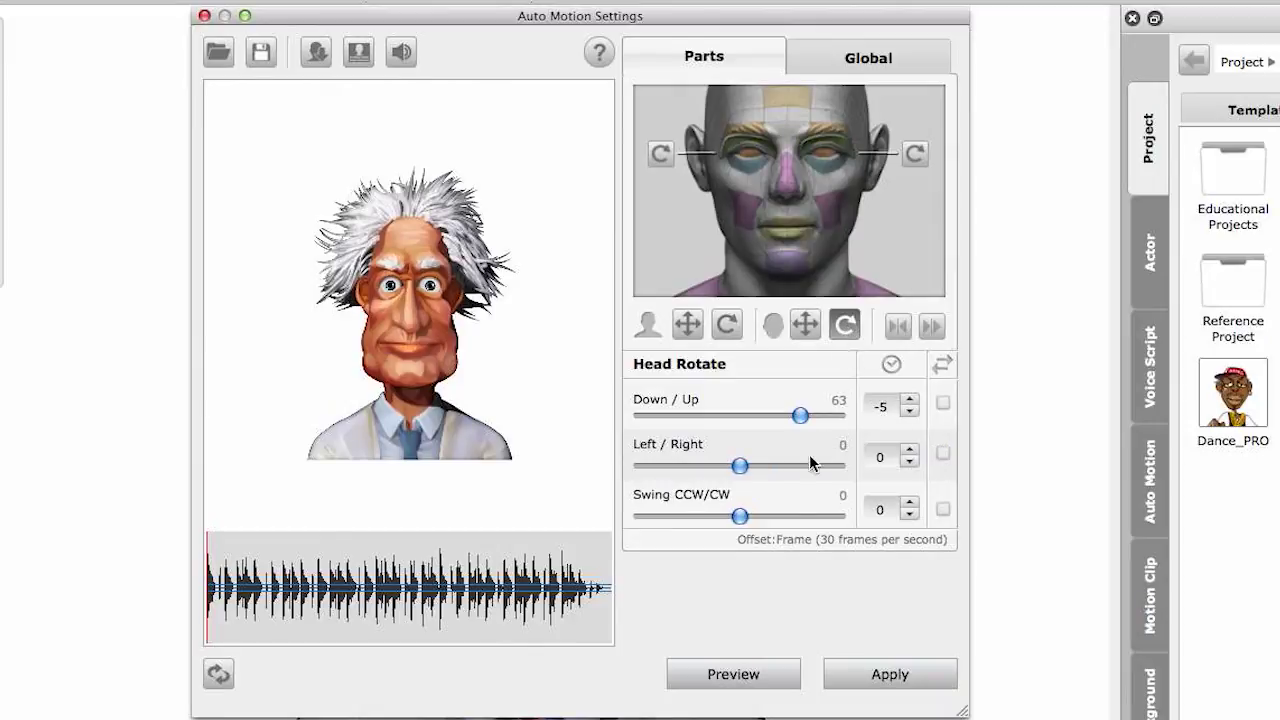
pyautogui.moveTo(742, 474); pyautogui.dragTo(757, 477)
pyautogui.click(764, 677)
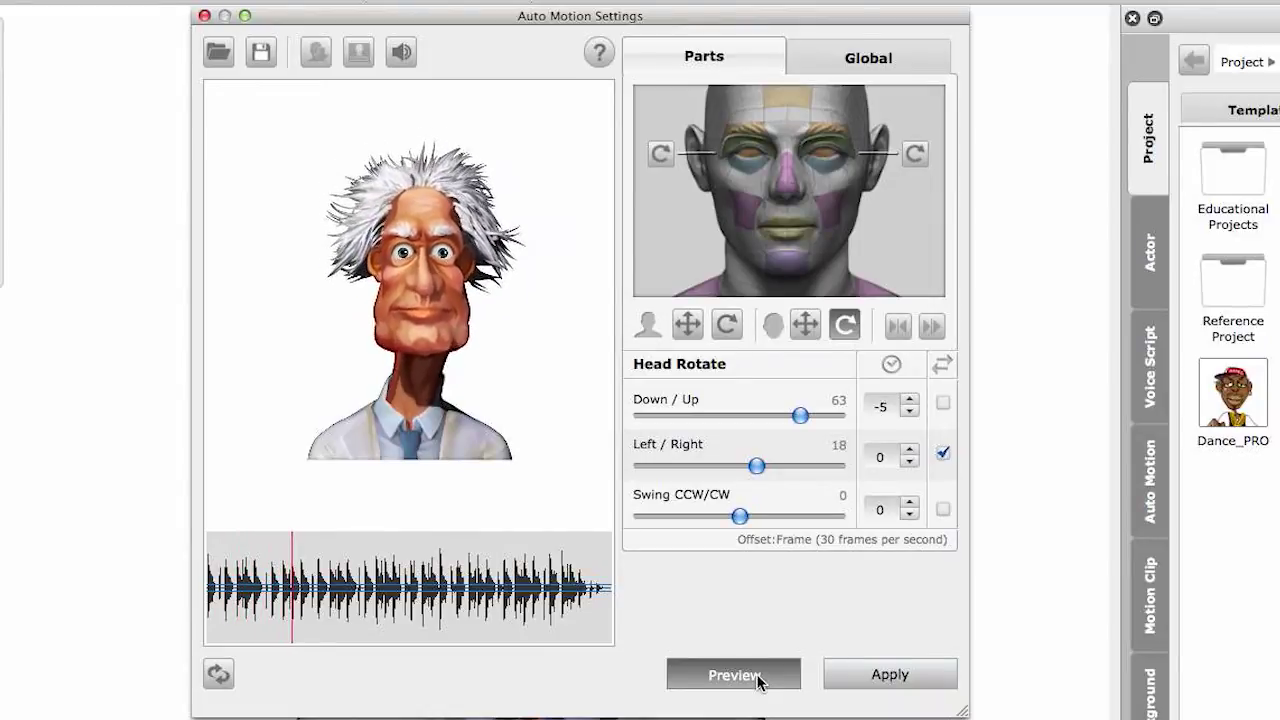
pyautogui.click(758, 680)
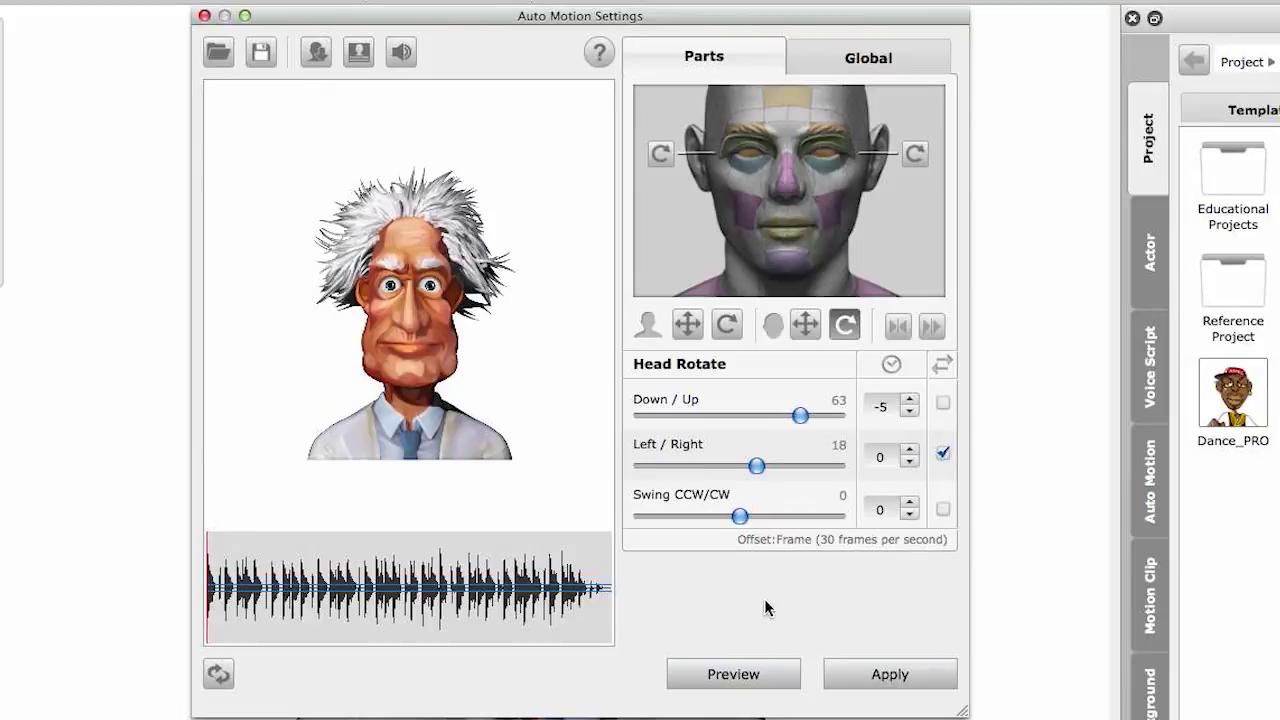
# - Set Head Move Back/Front to 4 to nudge the head forward
pyautogui.click(806, 327)
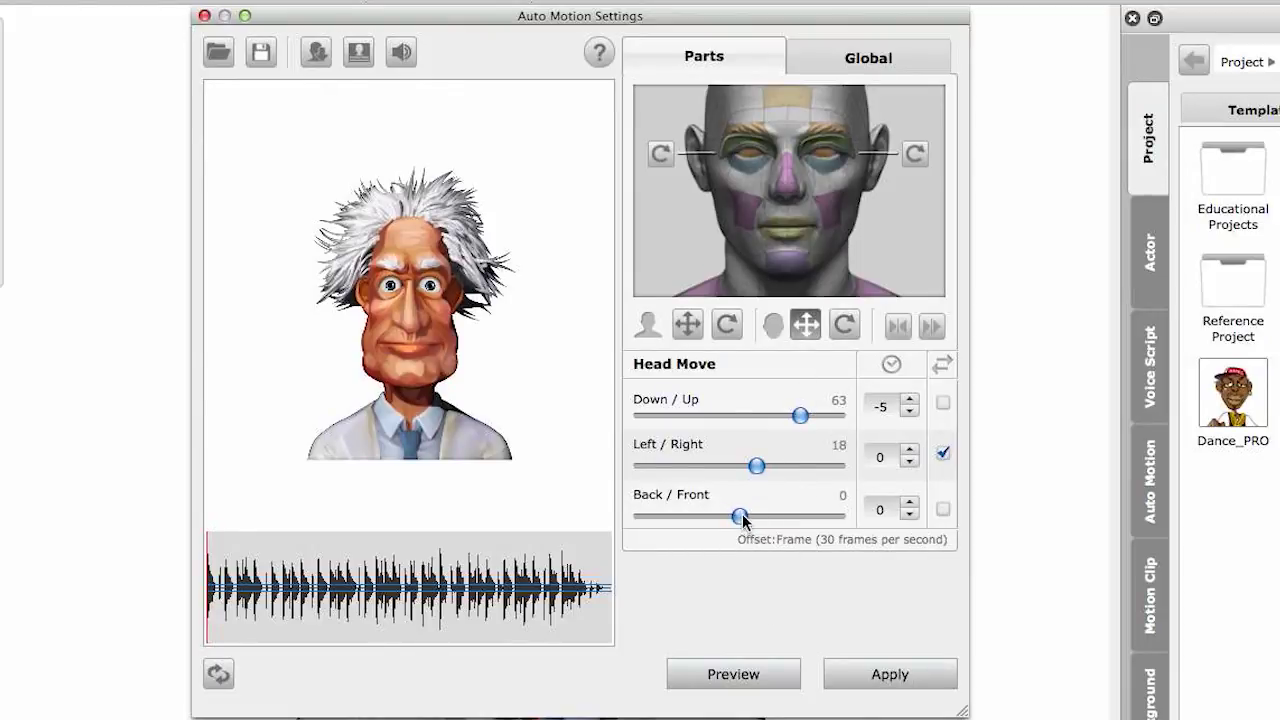
pyautogui.moveTo(738, 516); pyautogui.dragTo(747, 518)
pyautogui.moveTo(741, 519); pyautogui.dragTo(744, 519)
# - Set Head Rotate Swing CCW/CW to 100 with a 3-frame offset and ping-pong, previewed
pyautogui.click(846, 328)
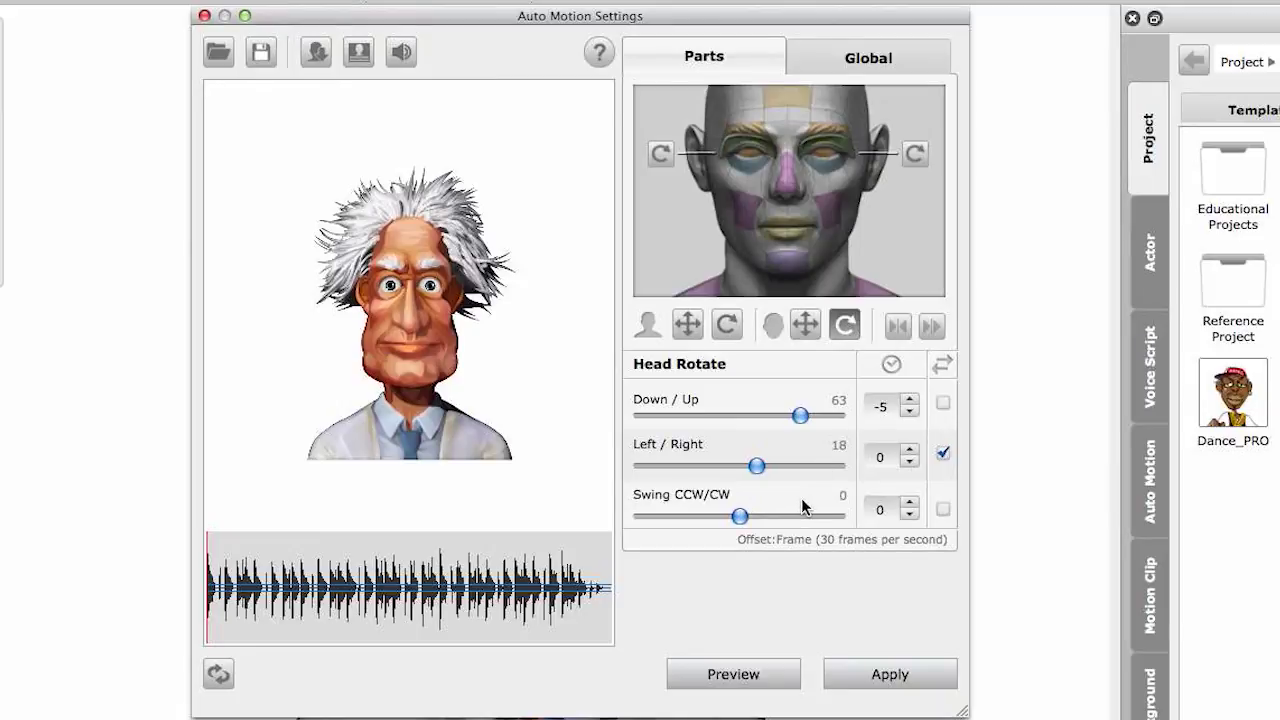
pyautogui.moveTo(741, 516); pyautogui.dragTo(862, 527)
pyautogui.click(910, 504)
pyautogui.click(910, 504)
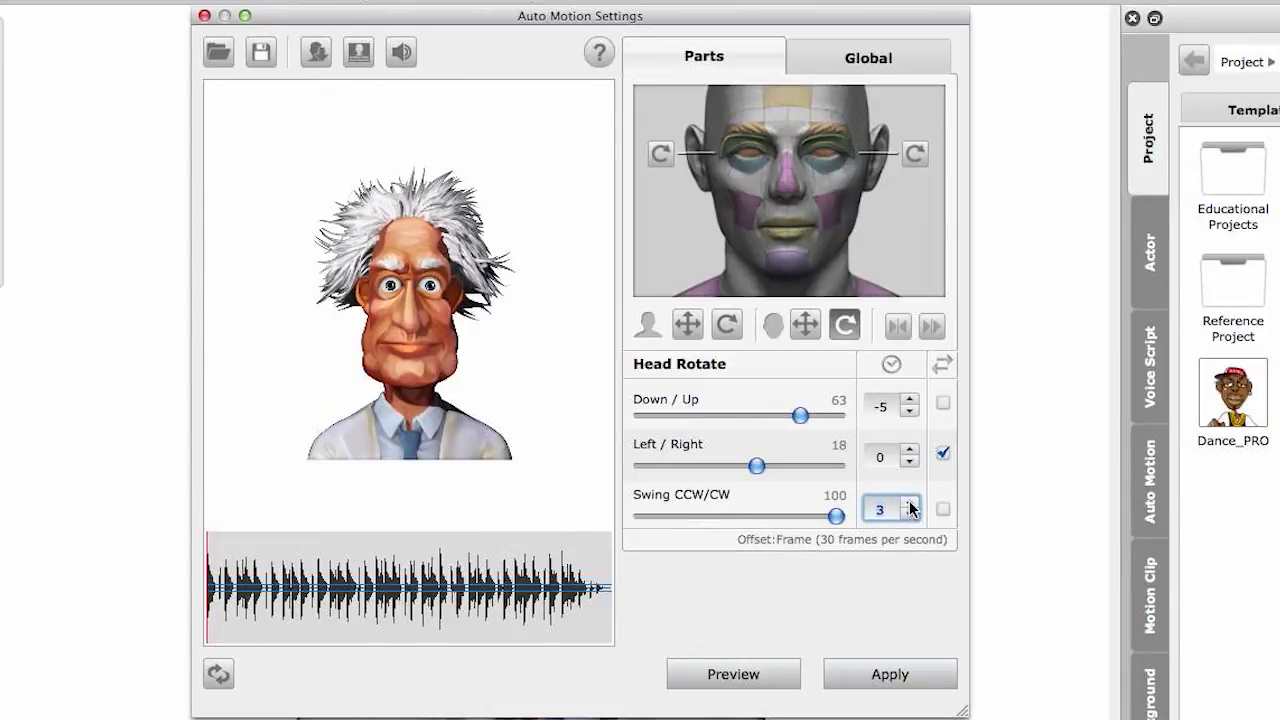
pyautogui.click(757, 676)
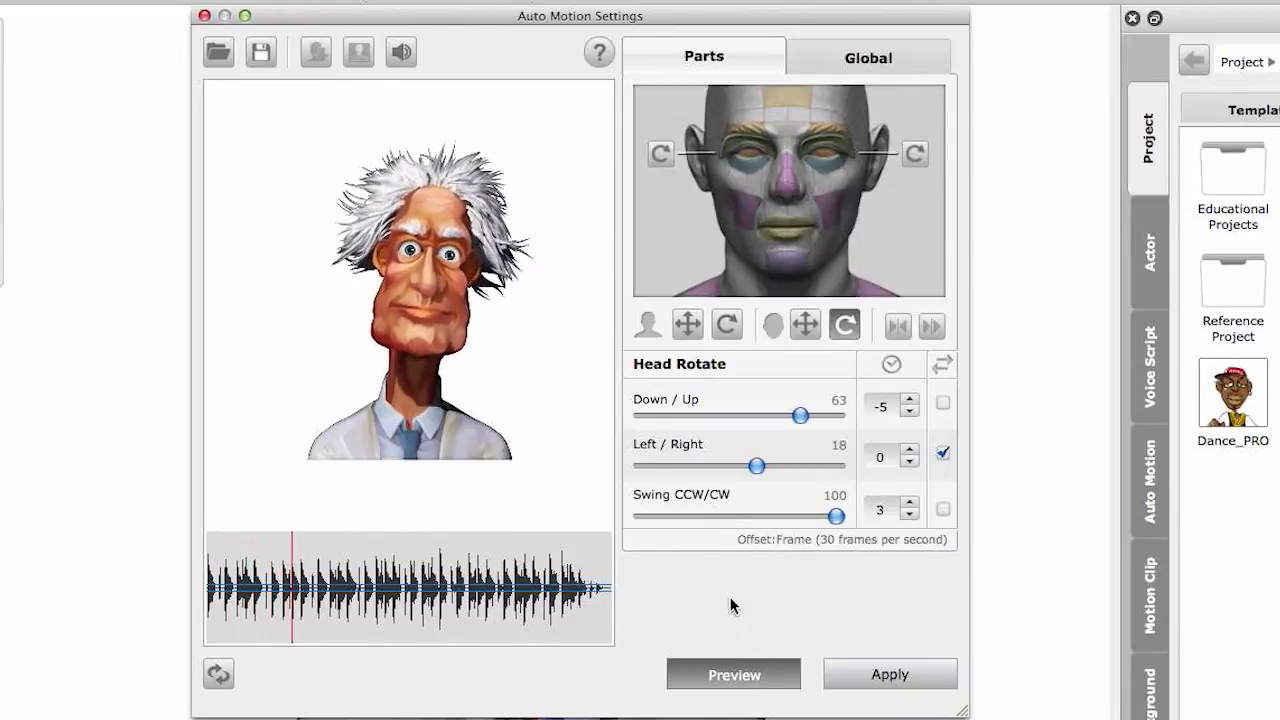
pyautogui.click(751, 674)
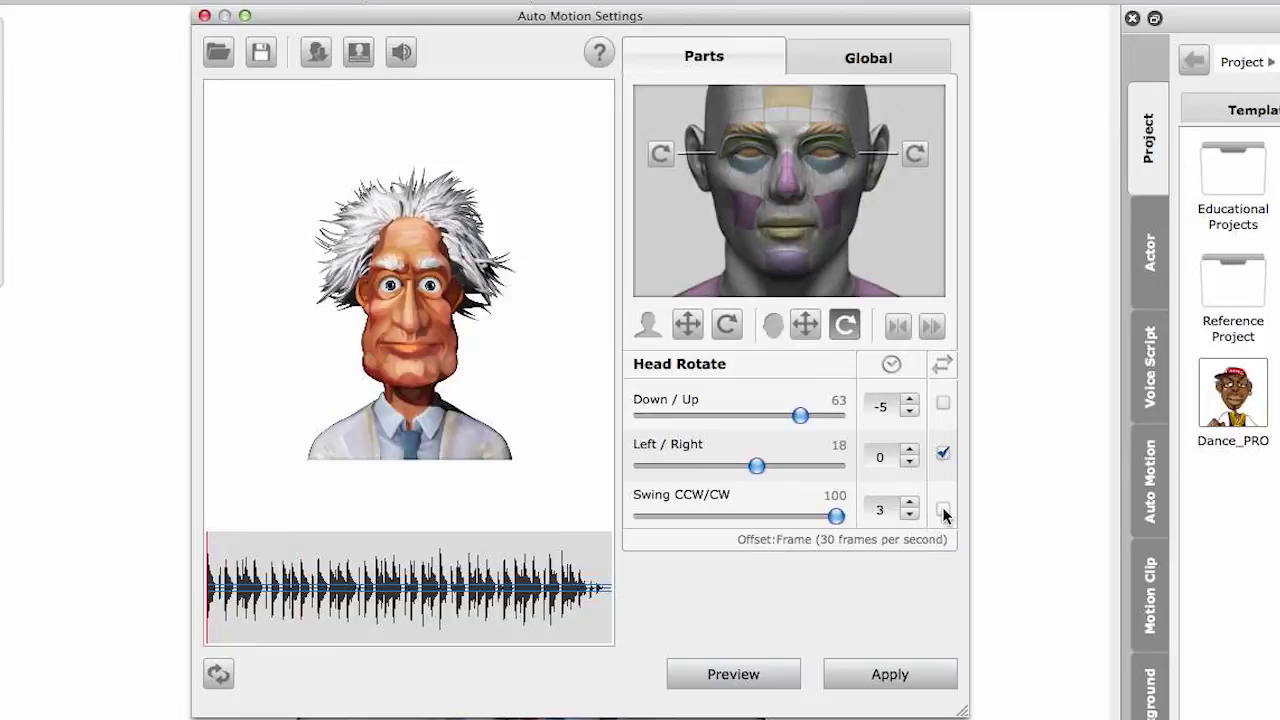
pyautogui.click(943, 509)
pyautogui.click(751, 674)
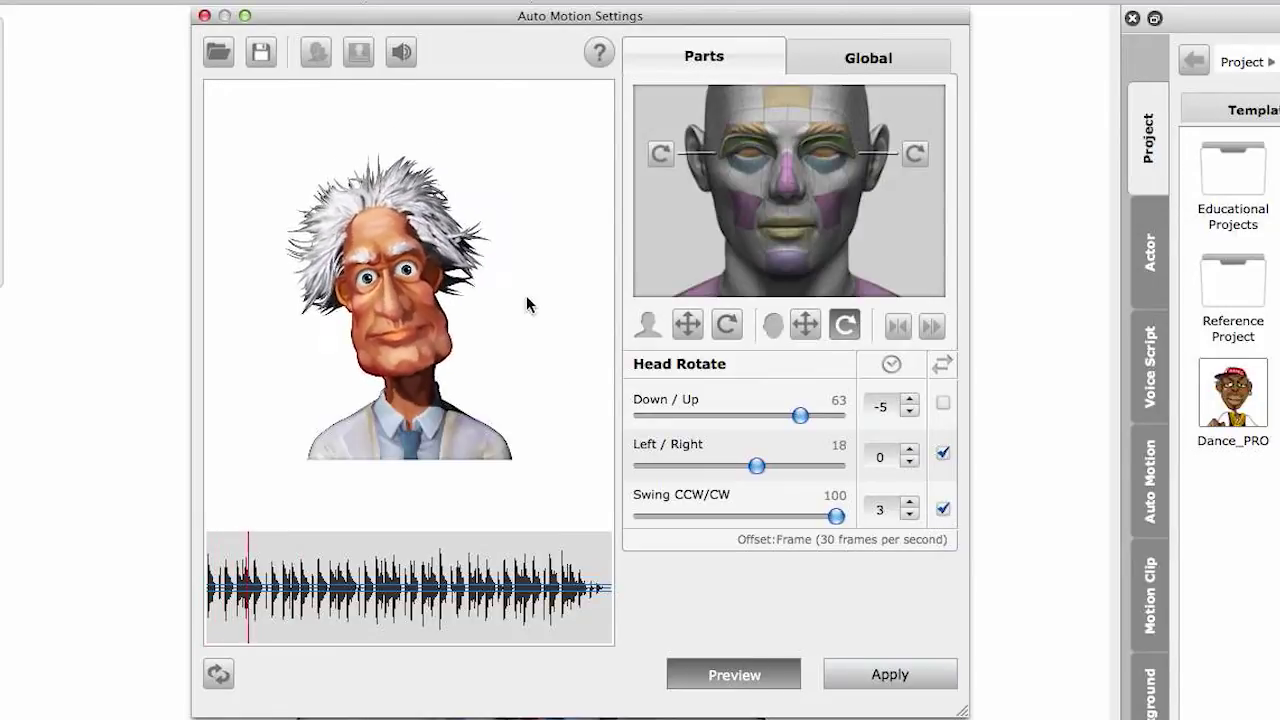
pyautogui.click(733, 676)
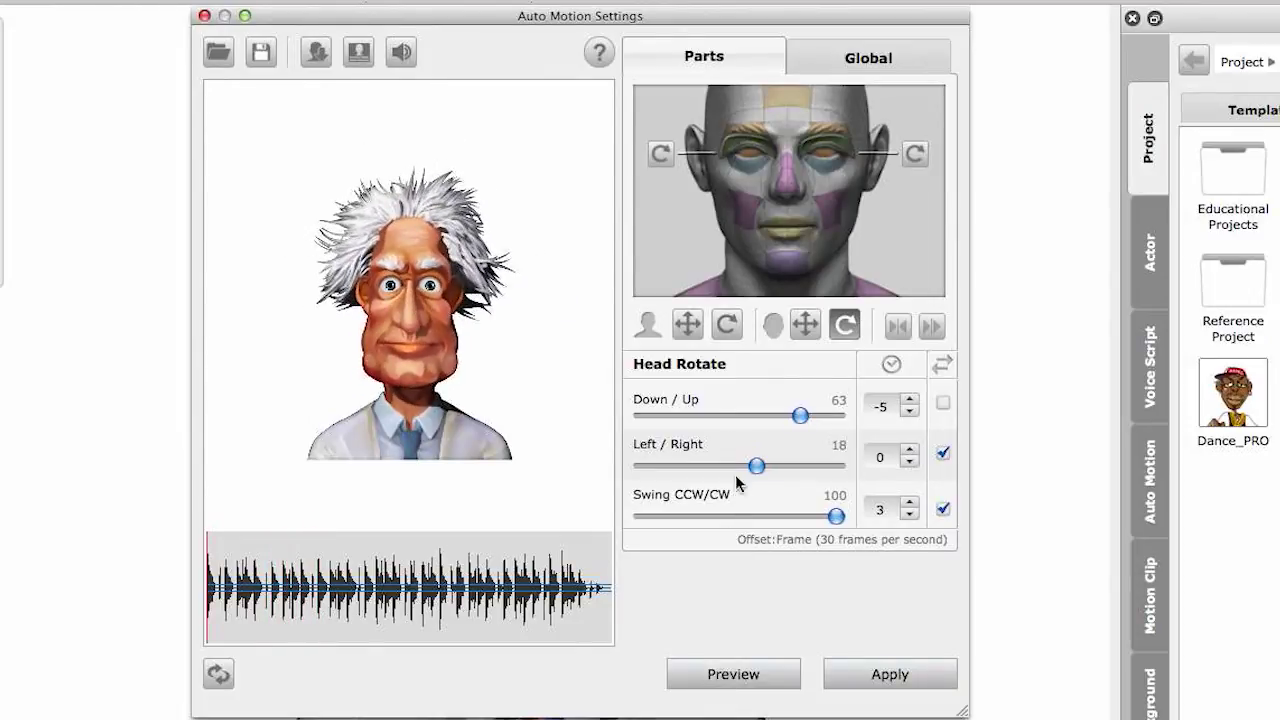
# - Set Body Move Down/Up to -5 and Back/Front to 5, previewed with the music
pyautogui.click(690, 326)
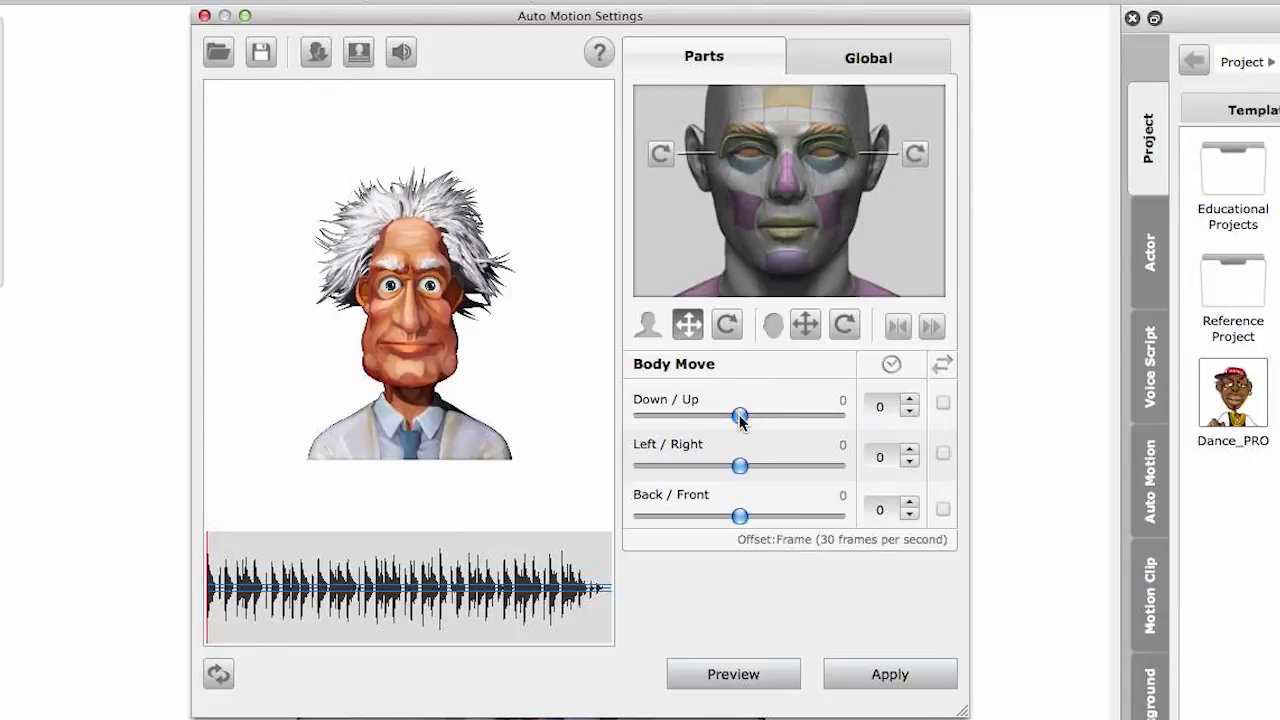
pyautogui.moveTo(740, 418); pyautogui.dragTo(735, 418)
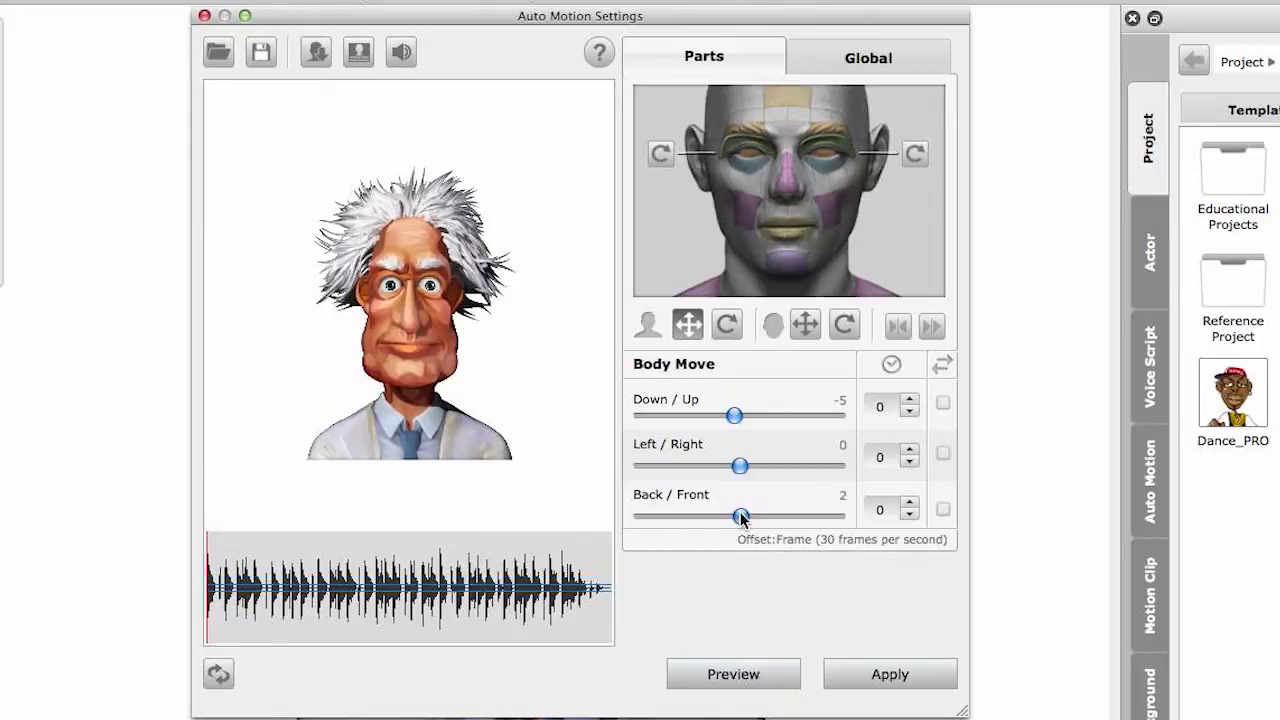
pyautogui.moveTo(747, 516); pyautogui.dragTo(743, 514)
pyautogui.click(755, 677)
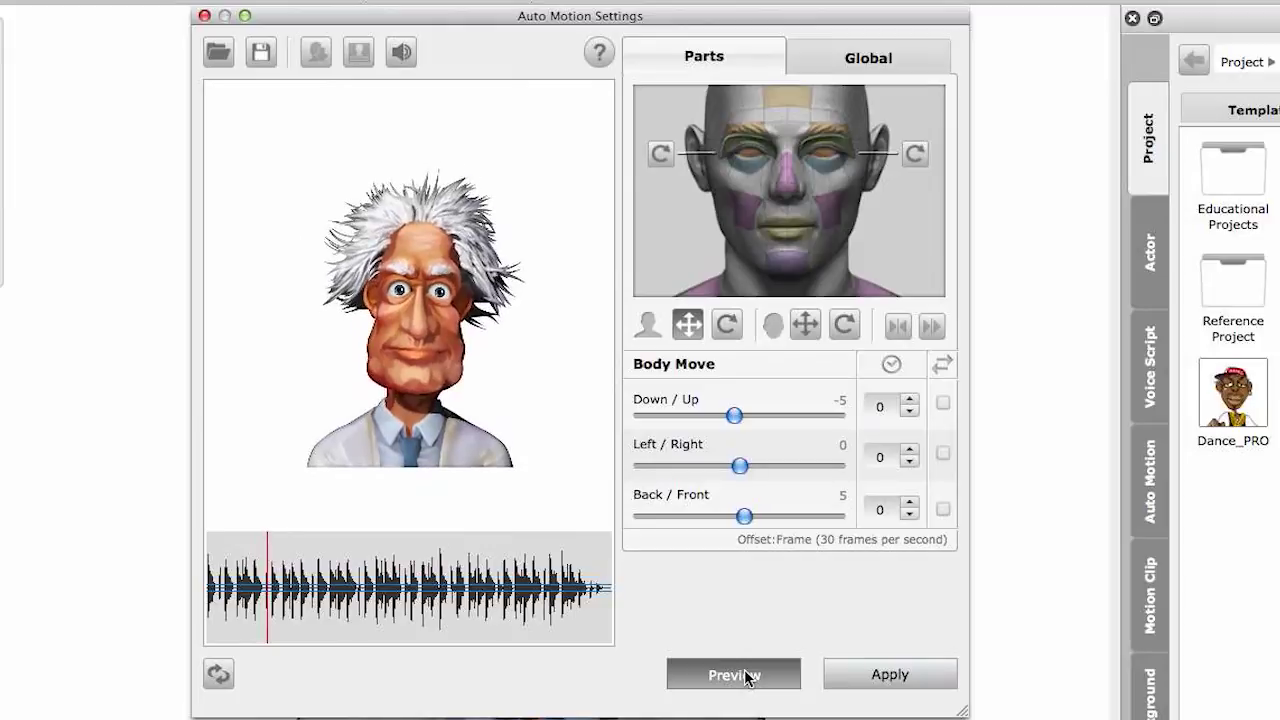
pyautogui.click(747, 675)
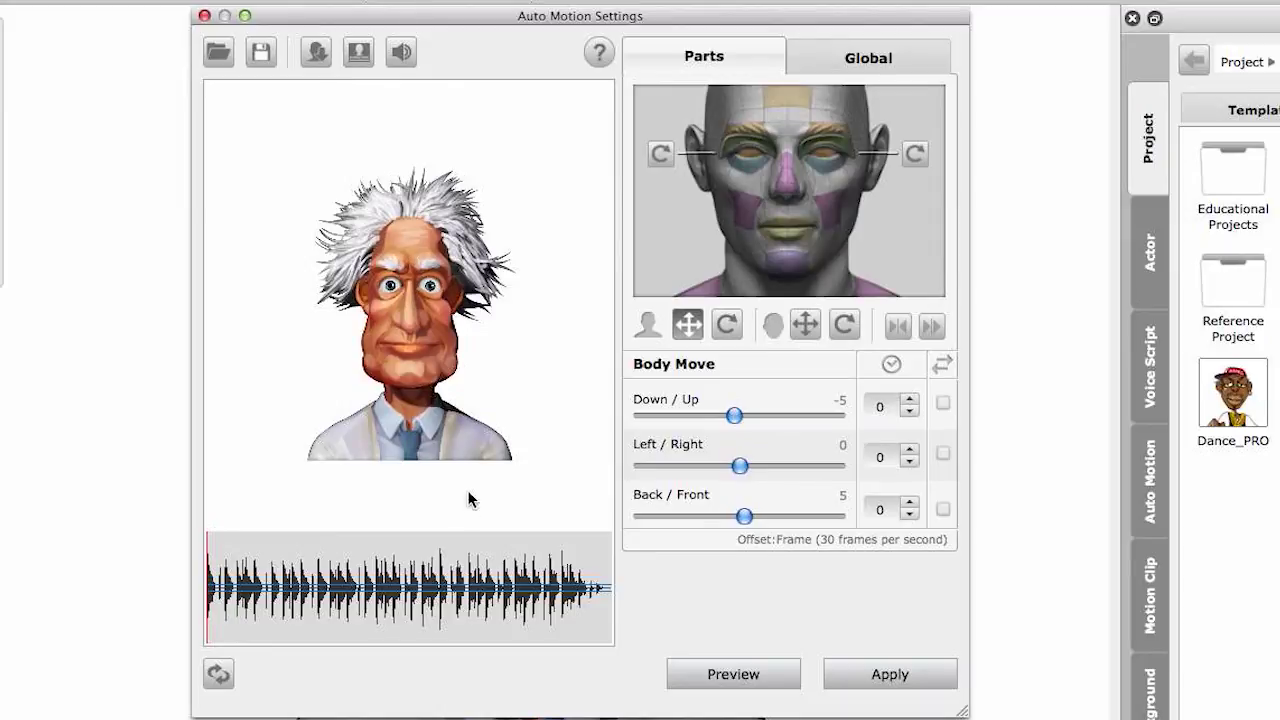
pyautogui.click(805, 324)
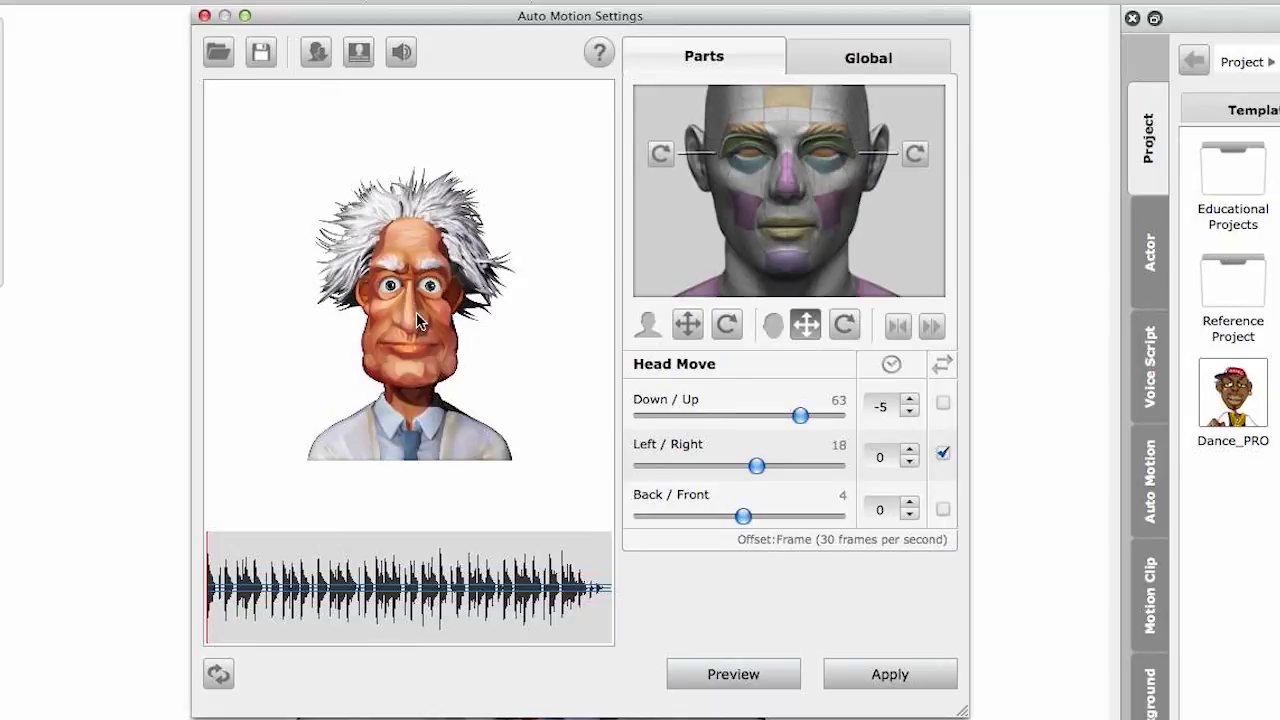
pyautogui.click(687, 325)
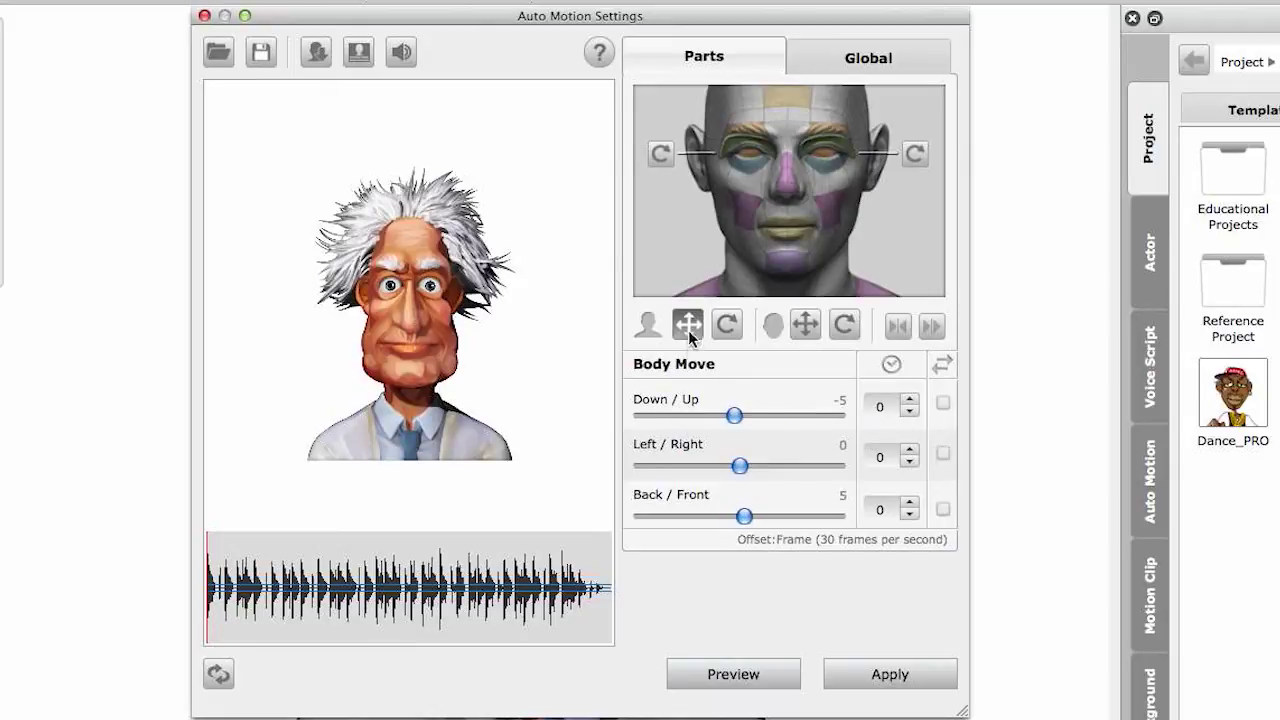
pyautogui.click(911, 400)
pyautogui.click(911, 400)
pyautogui.click(768, 680)
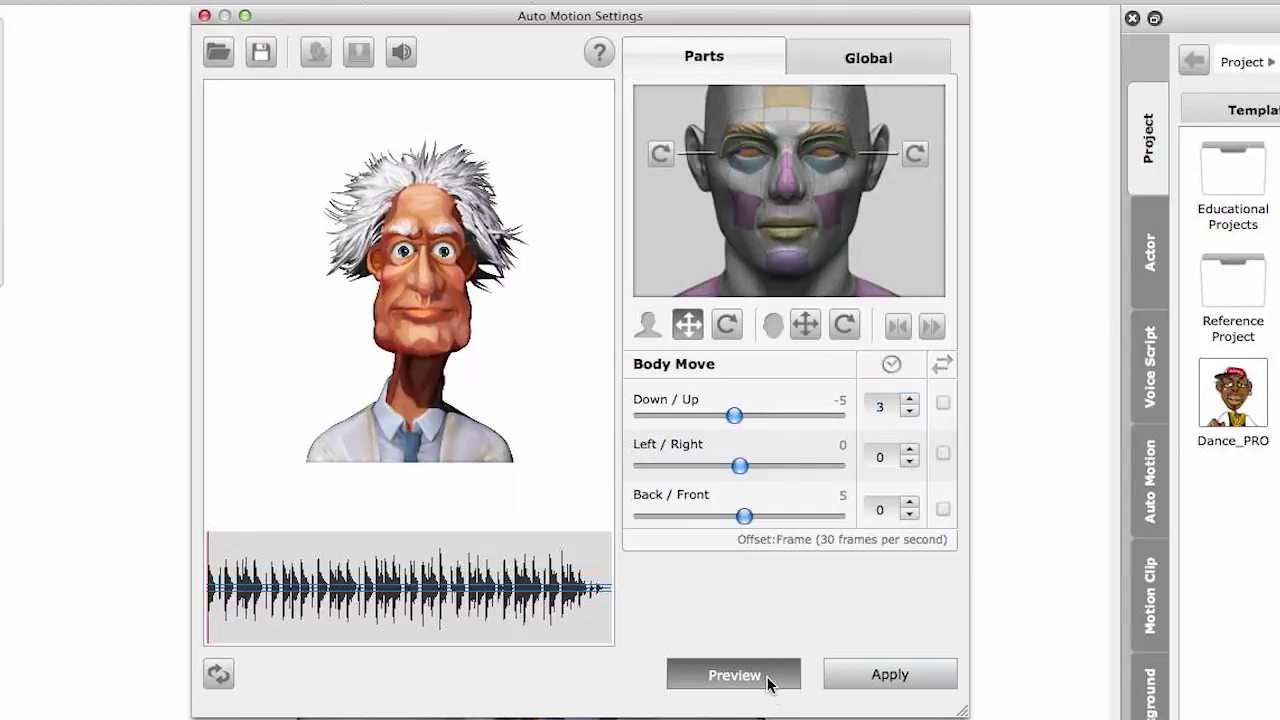
pyautogui.click(911, 400)
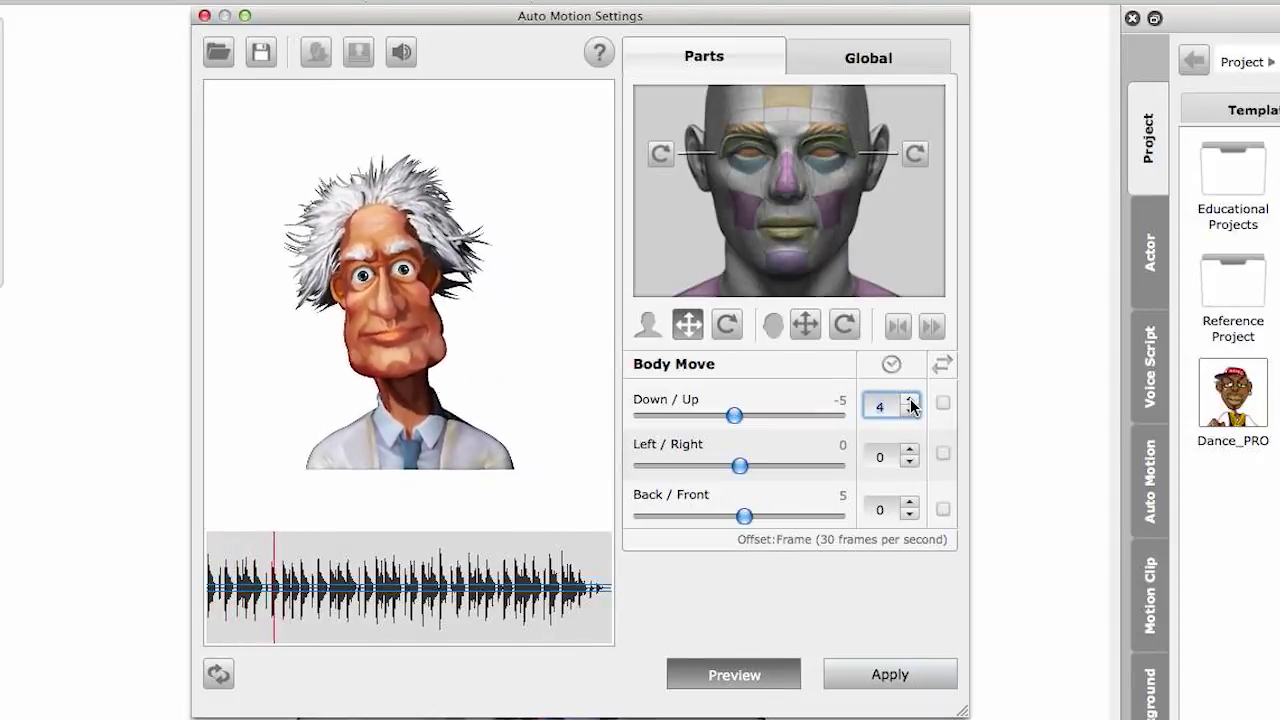
pyautogui.click(911, 400)
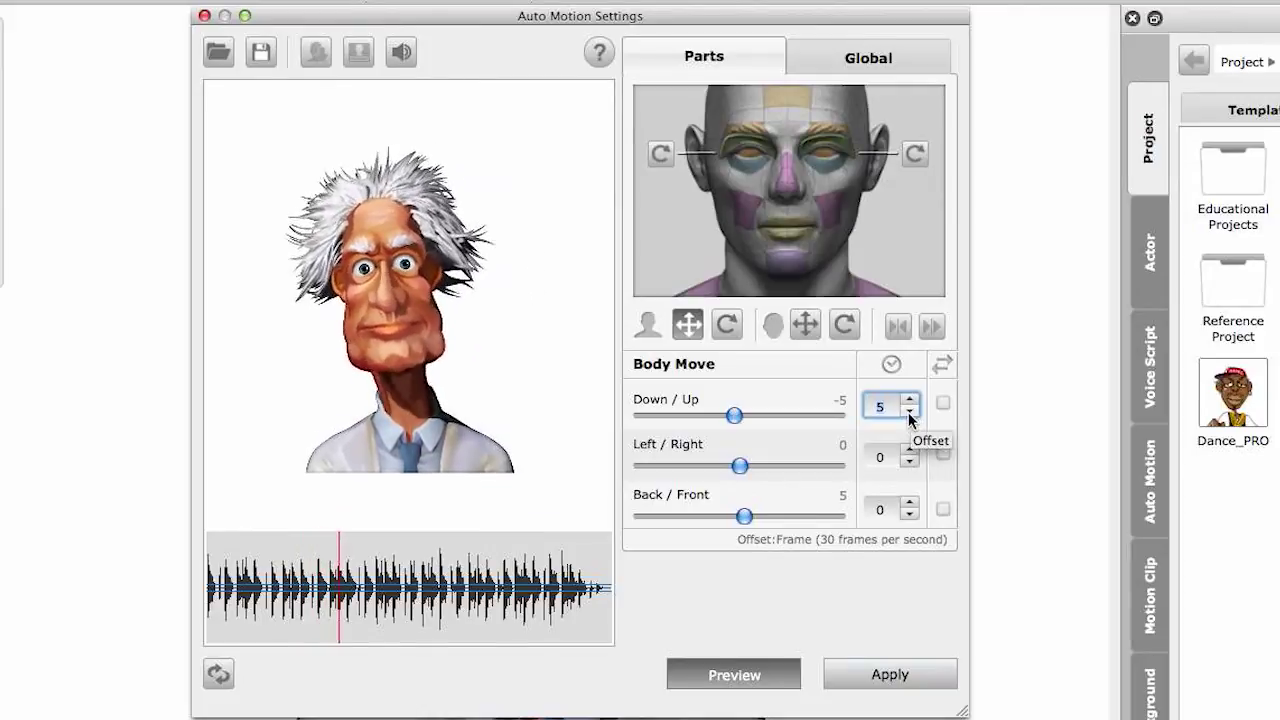
pyautogui.click(910, 412)
pyautogui.click(910, 412)
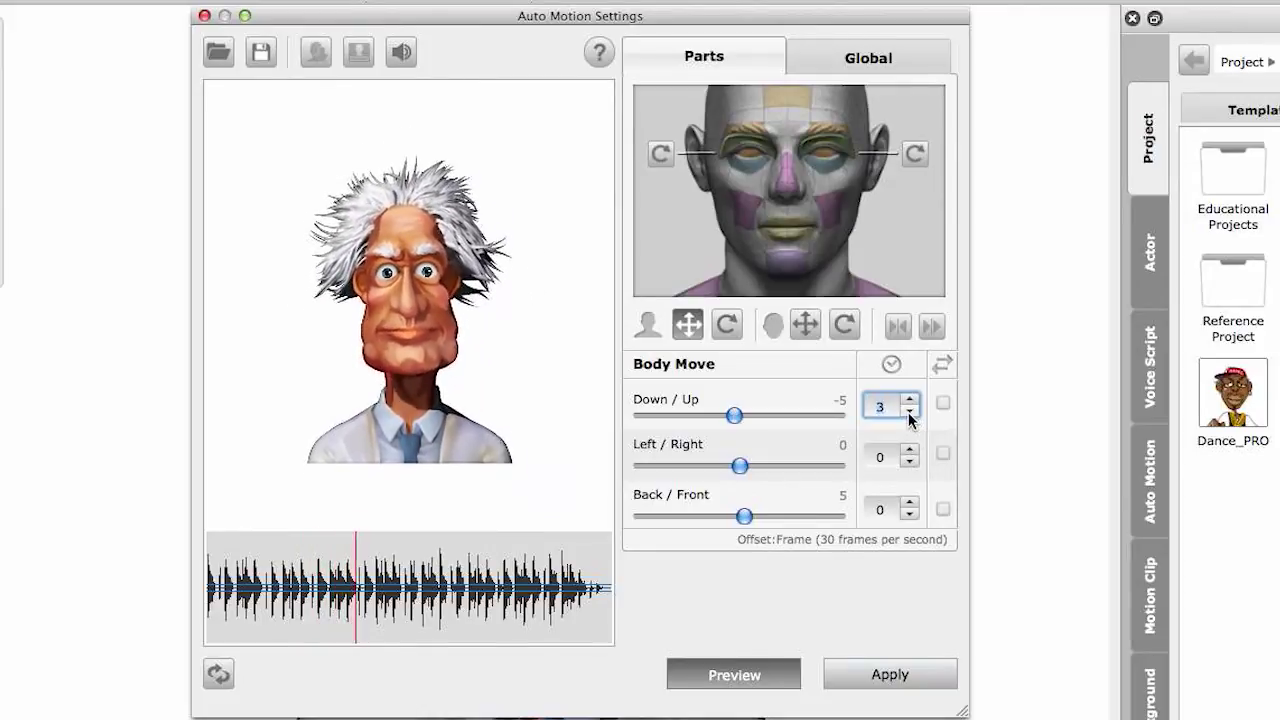
pyautogui.click(752, 677)
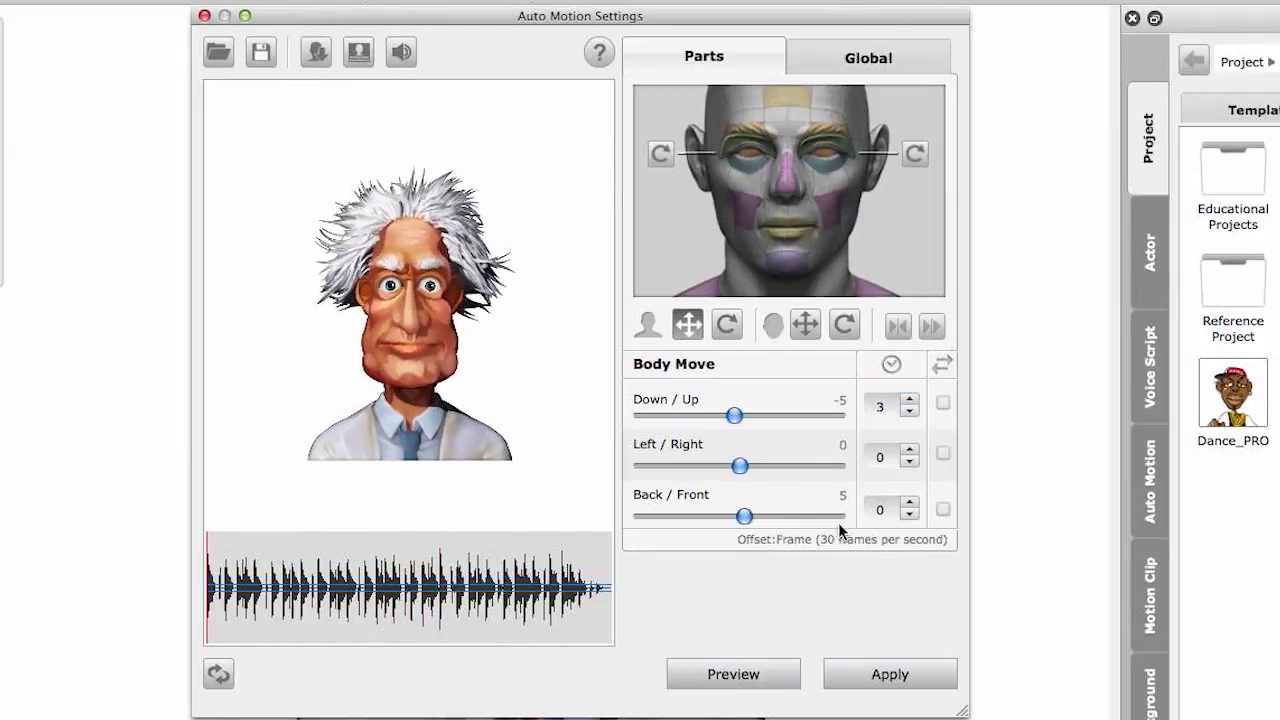
pyautogui.click(910, 411)
pyautogui.click(912, 413)
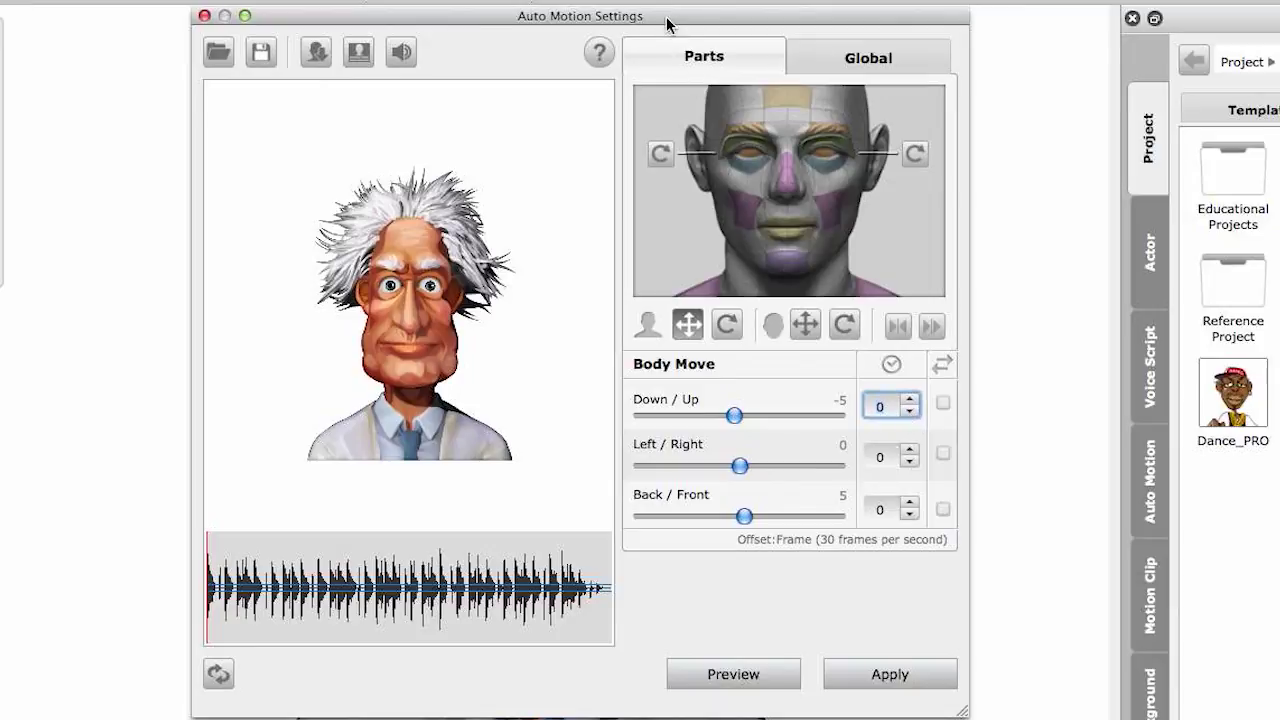
# - Apply the custom head and body Auto Motion settings to the scientist actor
pyautogui.click(890, 675)
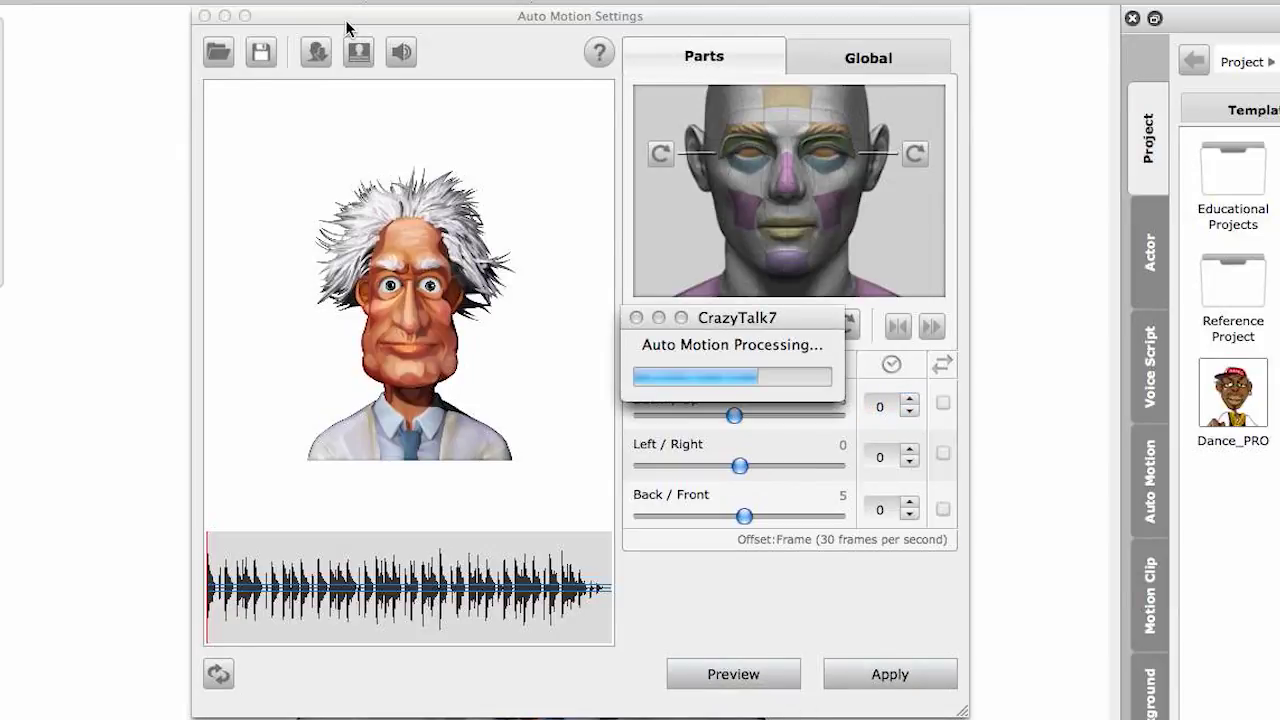